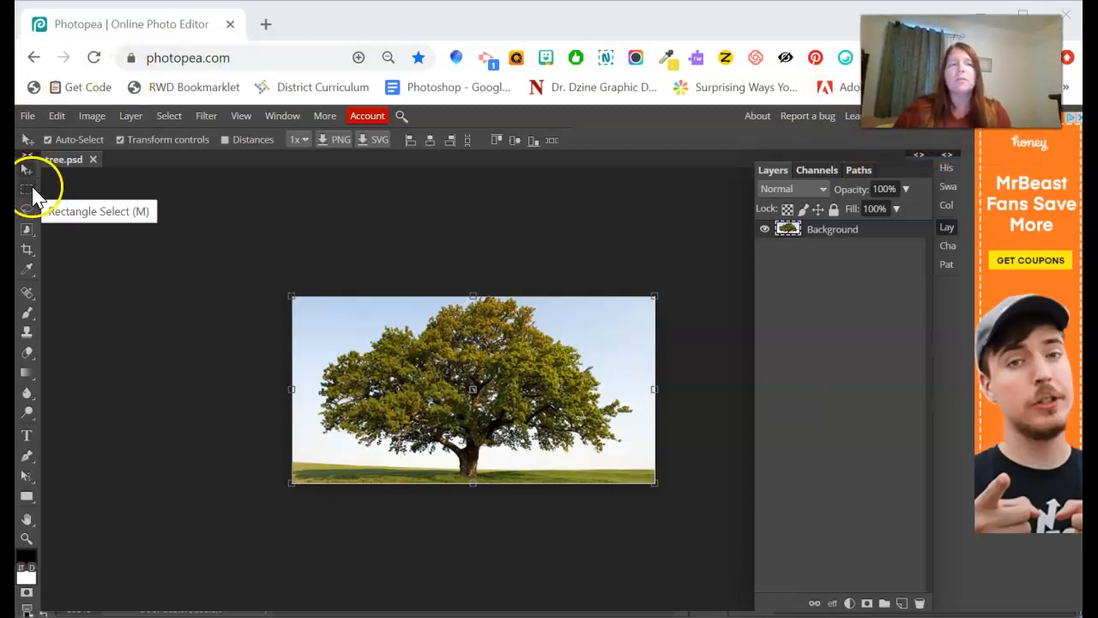
- Make a rectangular selection over the upper-left part of the tree photo with Rectangle Select
{"action": "left_click", "coordinate": [31, 184]}
{"action": "left_click", "coordinate": [74, 211]}
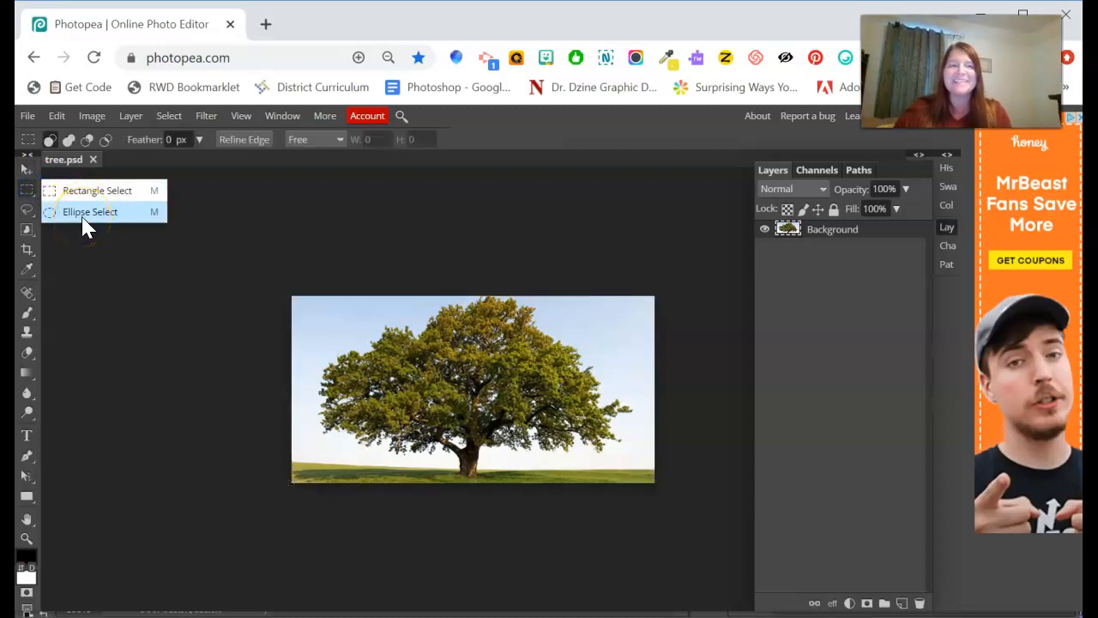
{"action": "left_click", "coordinate": [67, 192]}
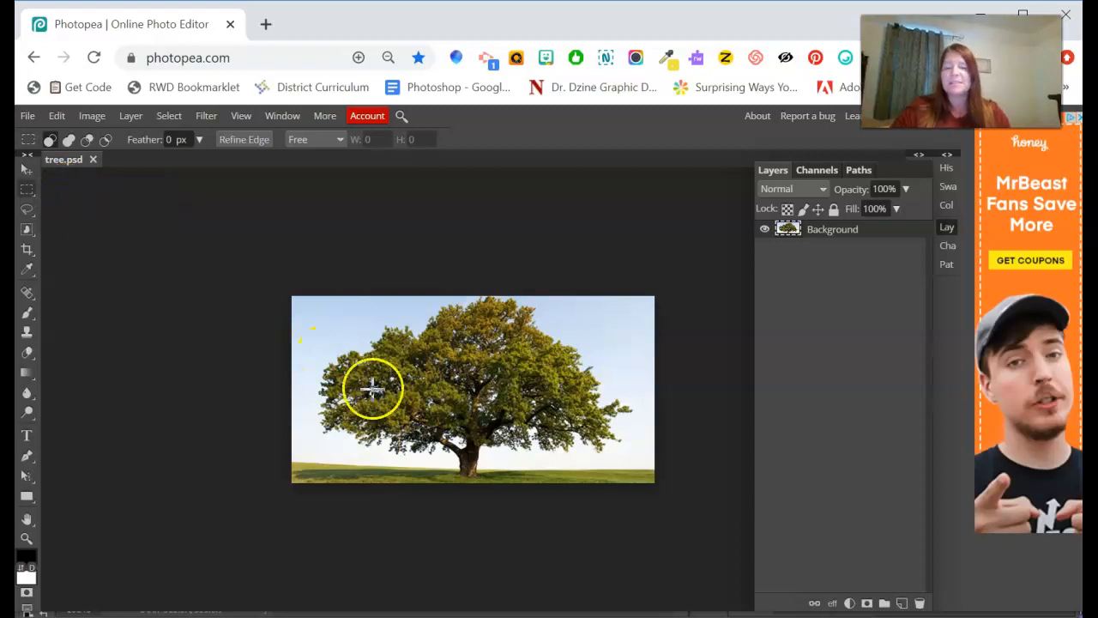
{"action": "key", "text": "ctrl+plus"}
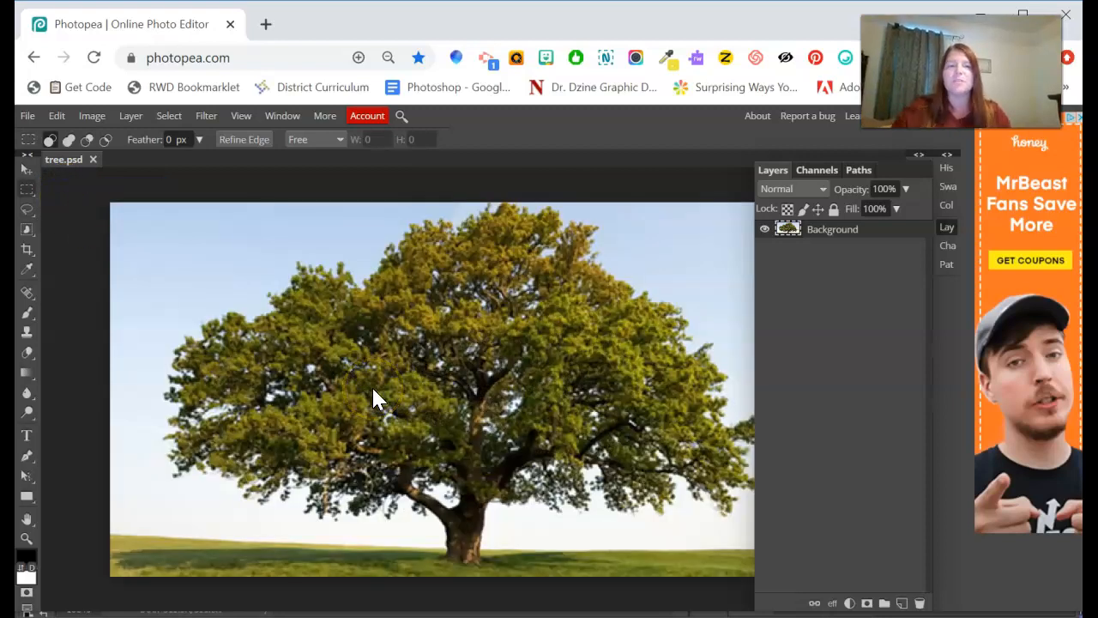
{"action": "left_click_drag", "start_coordinate": [142, 215], "coordinate": [396, 413]}
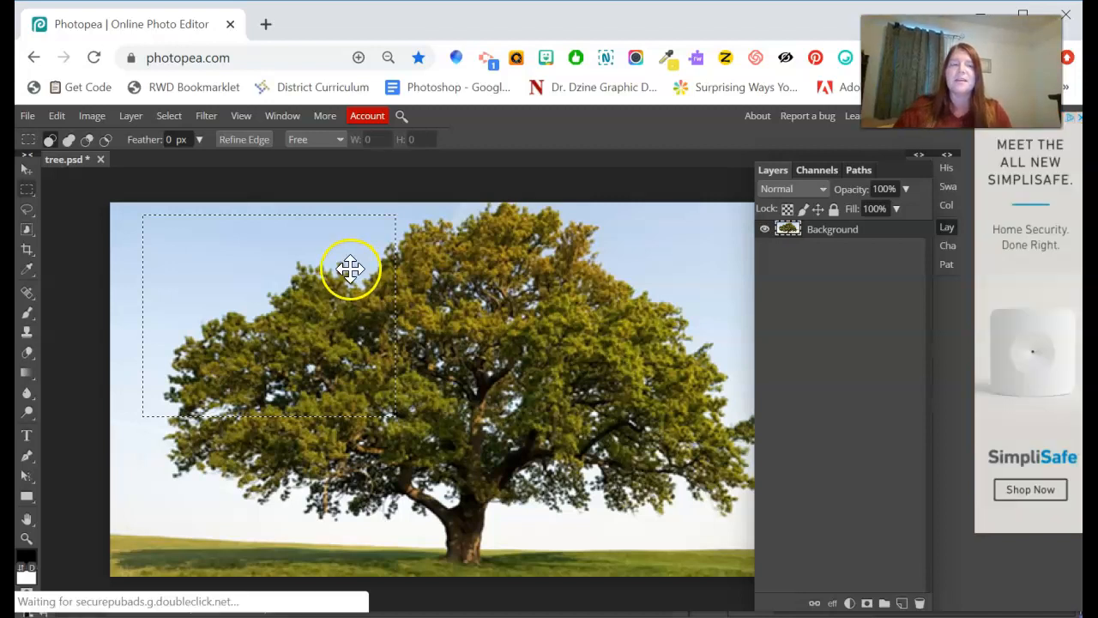
- Use Ellipse Select in add mode to extend the selection with ellipses at its left edge and over the tree's crown and trunk
{"action": "left_click", "coordinate": [86, 141]}
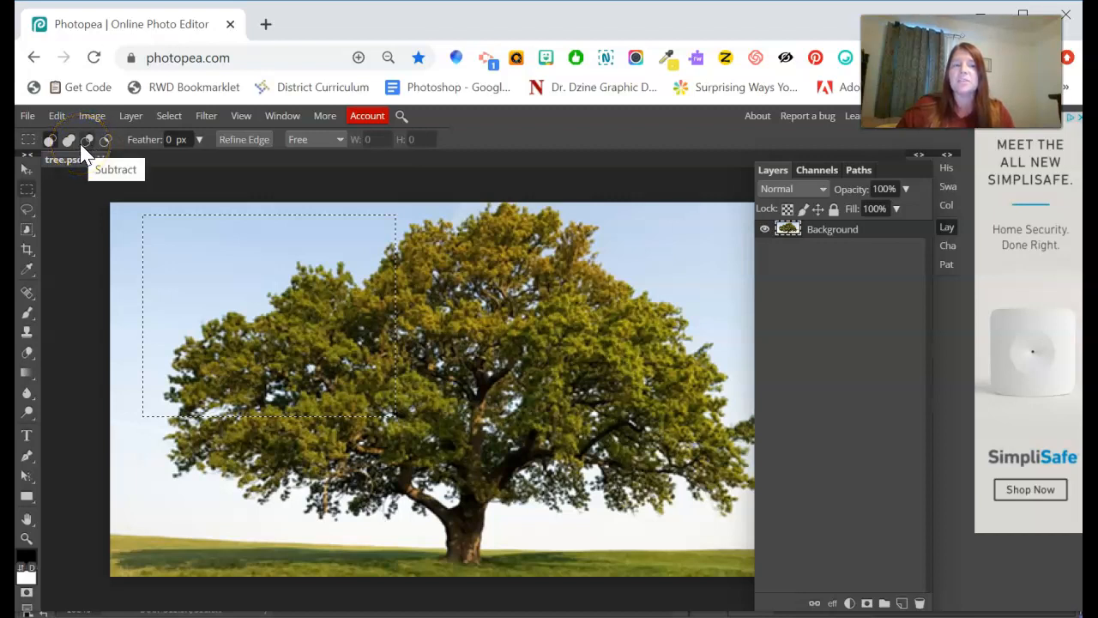
{"action": "left_click", "coordinate": [26, 189]}
{"action": "left_click", "coordinate": [70, 211]}
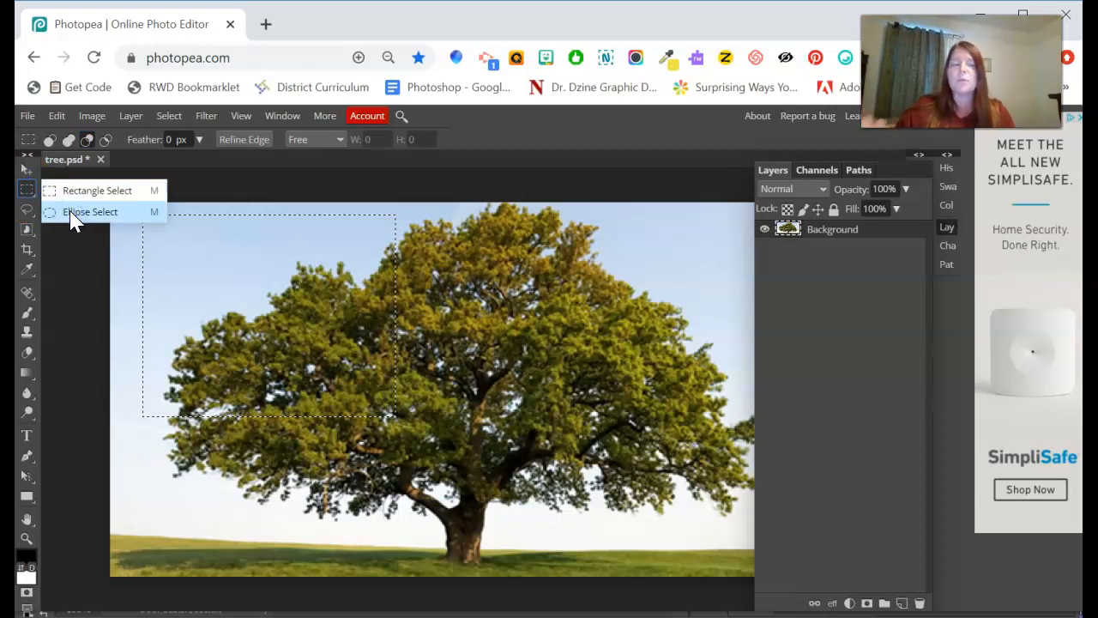
{"action": "left_click", "coordinate": [73, 217]}
{"action": "left_click_drag", "start_coordinate": [137, 228], "coordinate": [311, 493]}
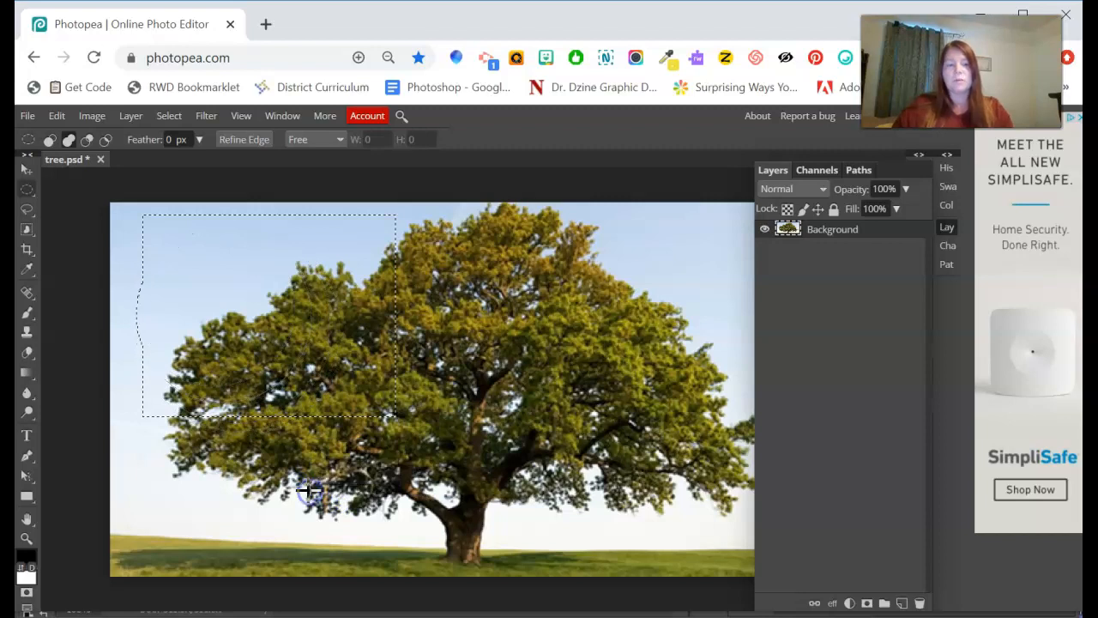
{"action": "left_click", "coordinate": [69, 139]}
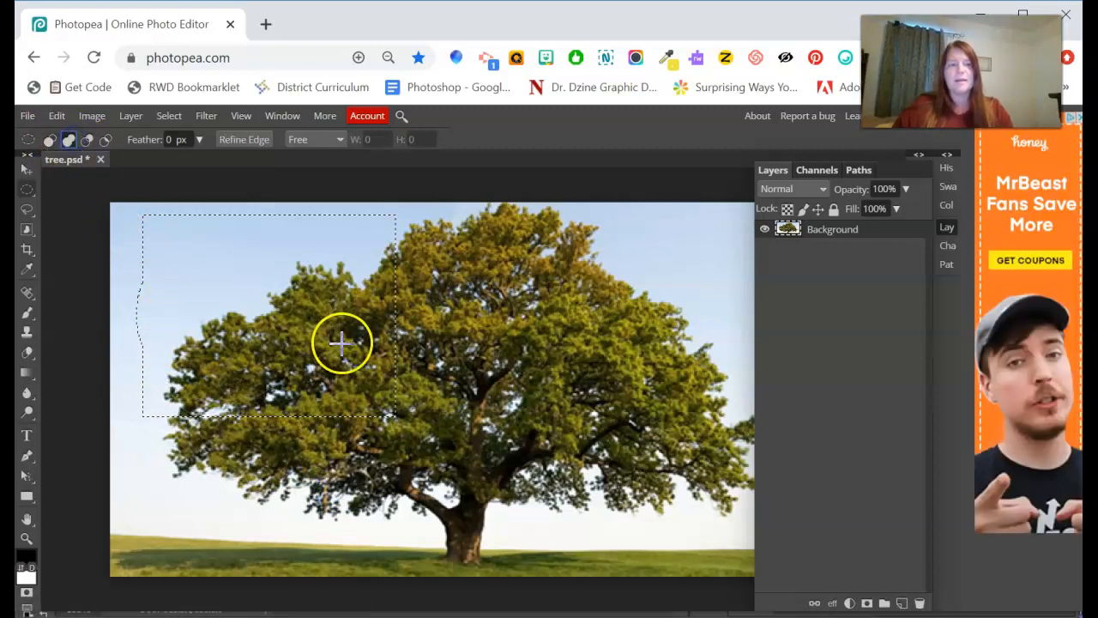
{"action": "left_click_drag", "start_coordinate": [355, 343], "coordinate": [535, 527]}
{"action": "left_click_drag", "start_coordinate": [365, 258], "coordinate": [479, 393]}
{"action": "left_click_drag", "start_coordinate": [368, 225], "coordinate": [573, 388]}
- Subtract an ellipse over the right half of the tree from the selection, and deselect everything
{"action": "left_click", "coordinate": [87, 139]}
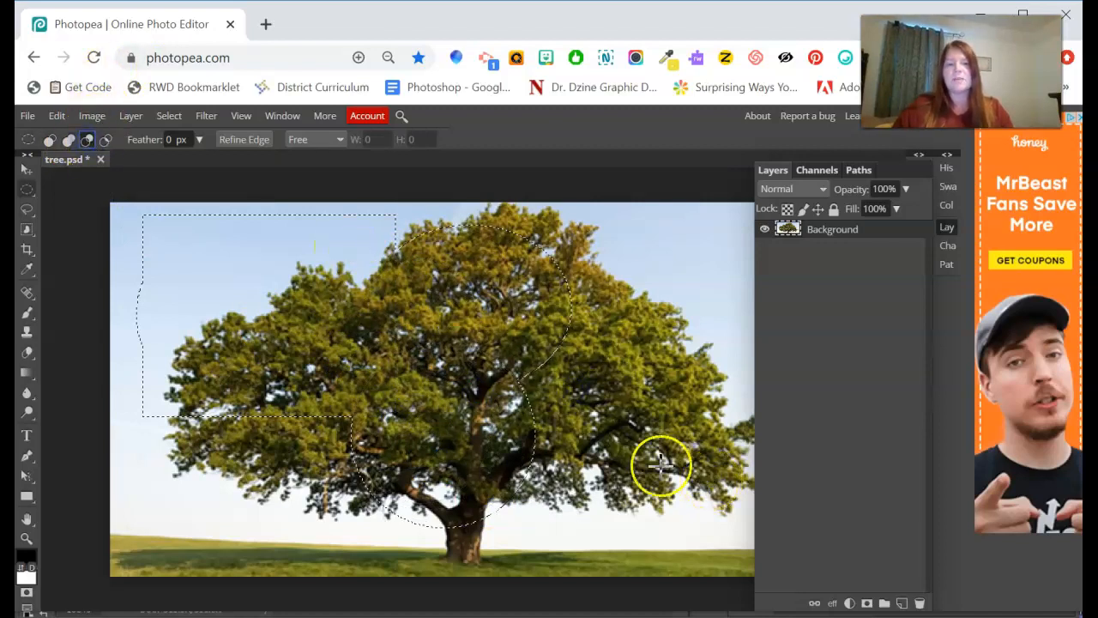
{"action": "left_click_drag", "start_coordinate": [514, 320], "coordinate": [670, 484]}
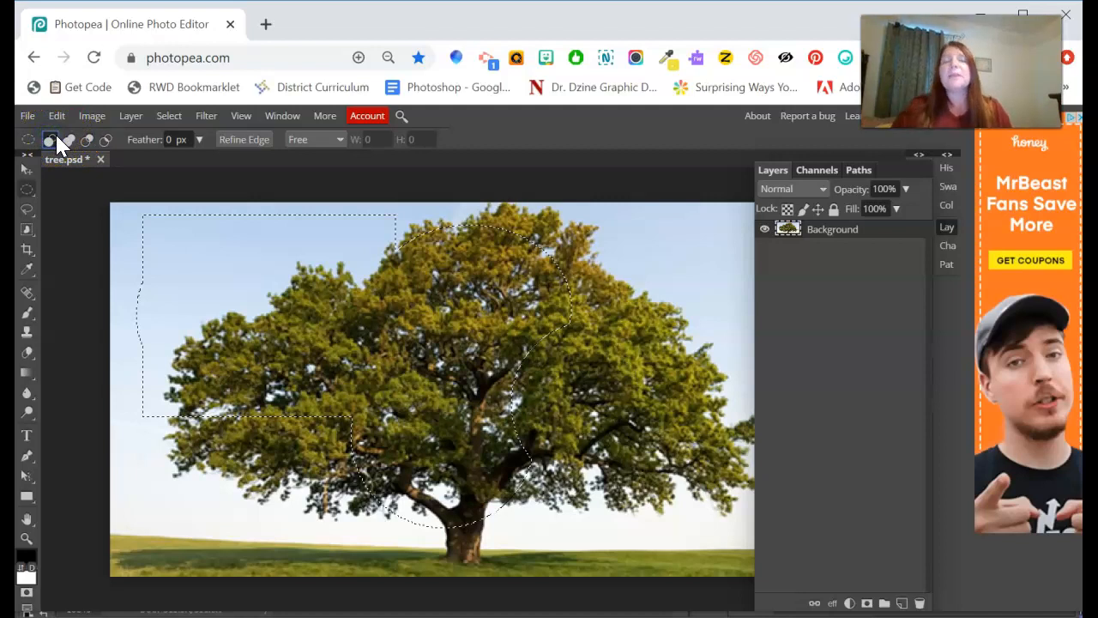
{"action": "key", "text": "ctrl+d"}
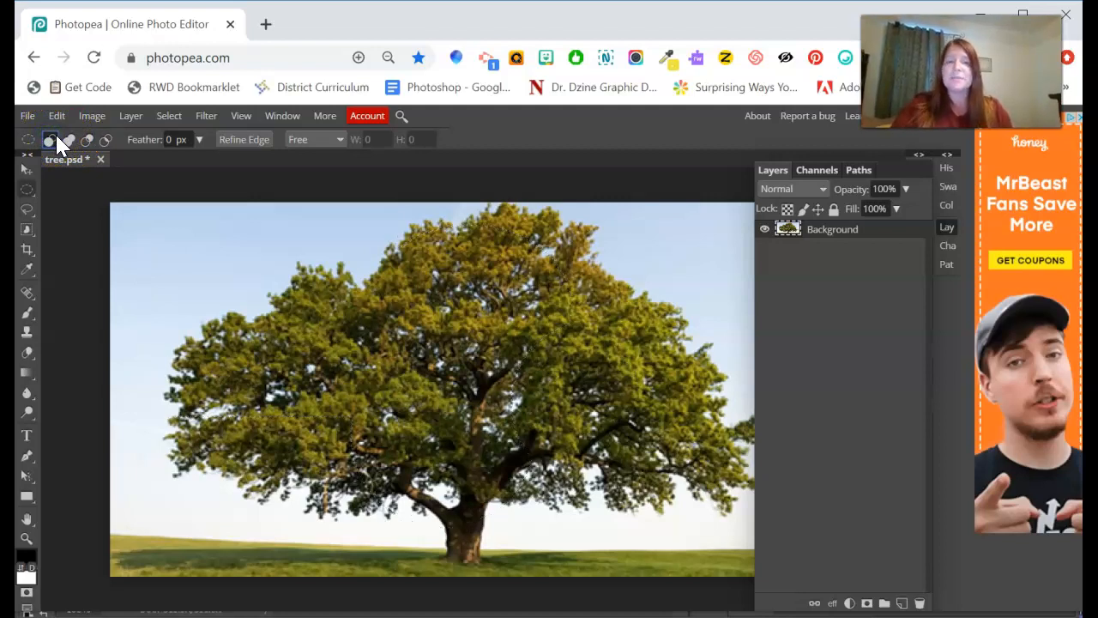
- Draw a freehand Lasso Select outline around the central part of the tree's crown
{"action": "left_click", "coordinate": [32, 210]}
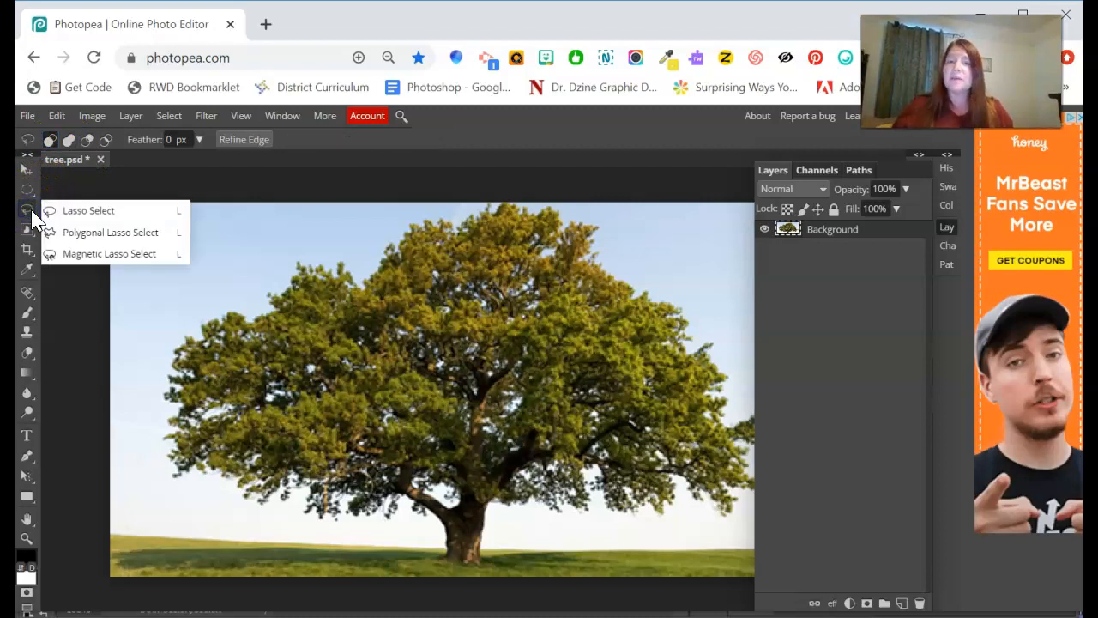
{"action": "left_click", "coordinate": [97, 210]}
{"action": "mouse_move", "coordinate": [449, 238]}
{"action": "left_mouse_down"}
{"action": "mouse_move", "coordinate": [308, 320]}
{"action": "mouse_move", "coordinate": [575, 443]}
{"action": "mouse_move", "coordinate": [601, 362]}
{"action": "mouse_move", "coordinate": [544, 276]}
{"action": "mouse_move", "coordinate": [429, 220]}
{"action": "left_mouse_up"}
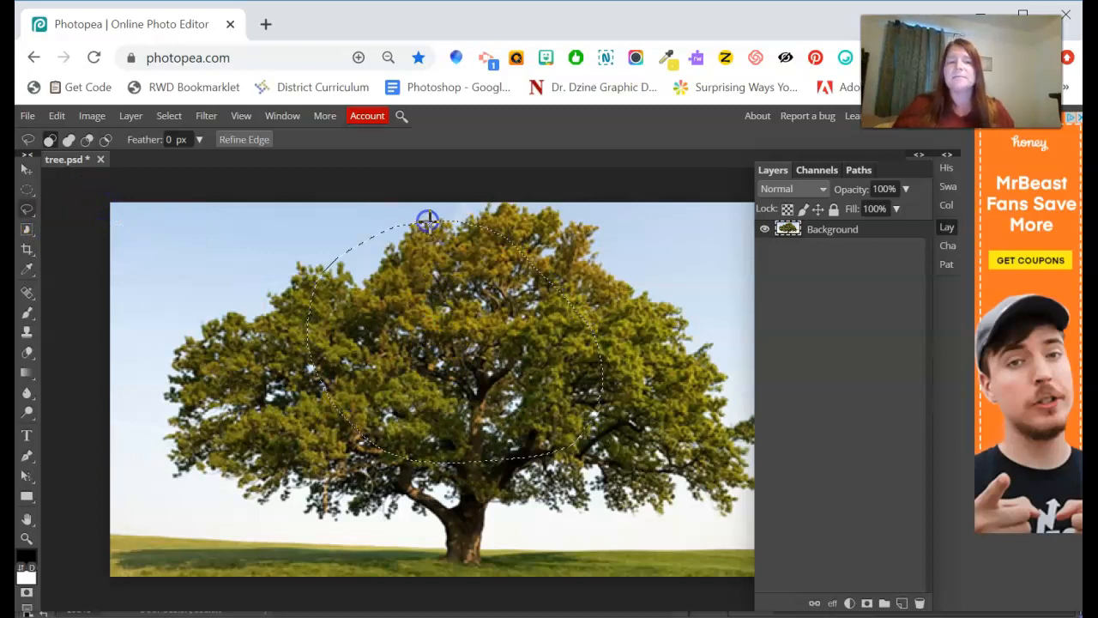
- Outline a small straight-edged area of sky left of the tree with Polygonal Lasso Select
{"action": "left_click_drag", "start_coordinate": [26, 209], "coordinate": [76, 236]}
{"action": "left_click", "coordinate": [137, 232]}
{"action": "left_click", "coordinate": [178, 288]}
{"action": "left_click", "coordinate": [203, 229]}
{"action": "left_click", "coordinate": [225, 296]}
{"action": "left_click", "coordinate": [232, 301]}
{"action": "left_click", "coordinate": [172, 336]}
{"action": "left_click", "coordinate": [177, 271]}
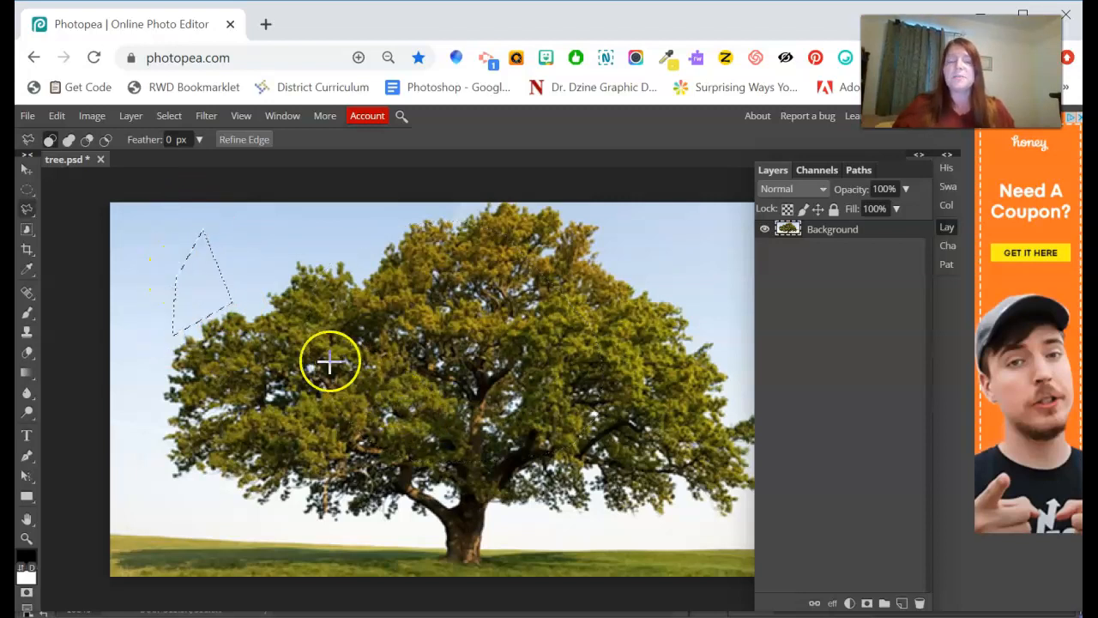
- Trace the upper and right edge of the tree's crown with Magnetic Lasso Select and close the outline back through the foliage
{"action": "left_click_drag", "start_coordinate": [30, 215], "coordinate": [86, 258]}
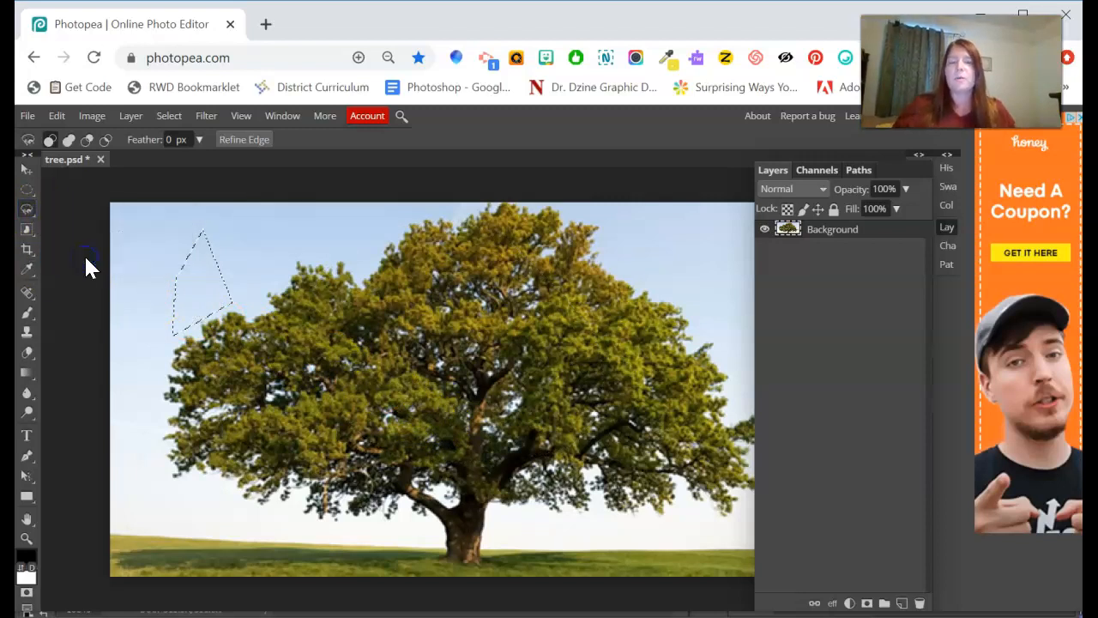
{"action": "left_click", "coordinate": [228, 270]}
{"action": "left_click", "coordinate": [351, 287]}
{"action": "left_click", "coordinate": [393, 254]}
{"action": "mouse_move", "coordinate": [392, 255]}
{"action": "left_mouse_down"}
{"action": "mouse_move", "coordinate": [418, 226]}
{"action": "mouse_move", "coordinate": [466, 227]}
{"action": "mouse_move", "coordinate": [520, 207]}
{"action": "mouse_move", "coordinate": [588, 228]}
{"action": "mouse_move", "coordinate": [602, 252]}
{"action": "mouse_move", "coordinate": [570, 213]}
{"action": "mouse_move", "coordinate": [562, 228]}
{"action": "left_mouse_up"}
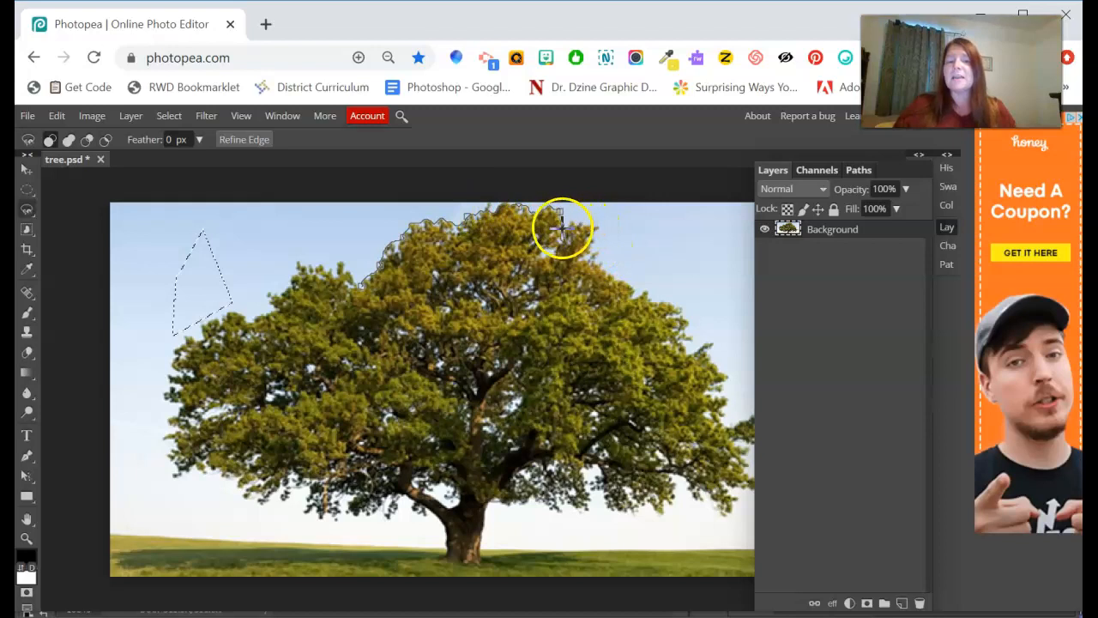
{"action": "left_click", "coordinate": [602, 226]}
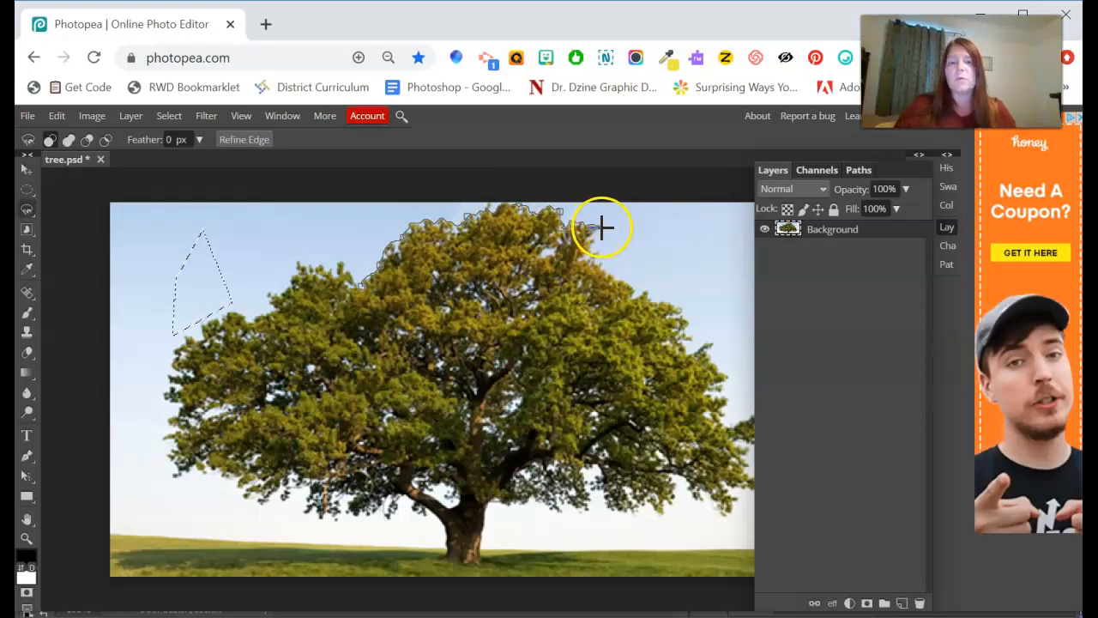
{"action": "mouse_move", "coordinate": [599, 230]}
{"action": "left_mouse_down"}
{"action": "mouse_move", "coordinate": [636, 279]}
{"action": "mouse_move", "coordinate": [633, 296]}
{"action": "mouse_move", "coordinate": [659, 295]}
{"action": "mouse_move", "coordinate": [687, 315]}
{"action": "mouse_move", "coordinate": [687, 346]}
{"action": "mouse_move", "coordinate": [663, 376]}
{"action": "mouse_move", "coordinate": [558, 387]}
{"action": "mouse_move", "coordinate": [408, 325]}
{"action": "mouse_move", "coordinate": [358, 283]}
{"action": "left_mouse_up"}
{"action": "double_click", "coordinate": [357, 284]}
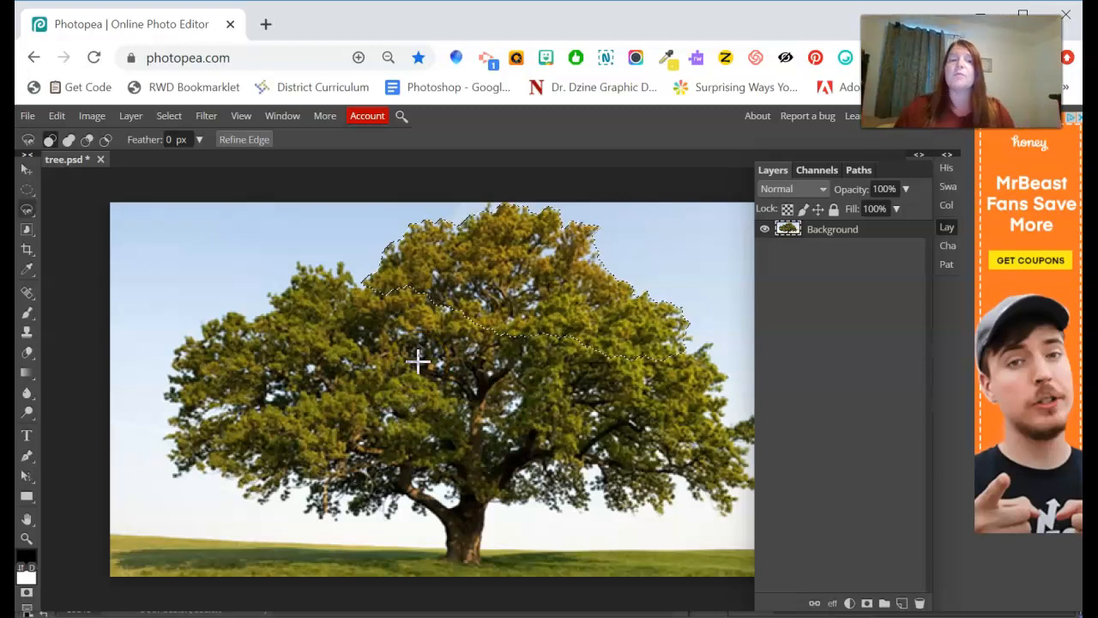
- Activate the Magic Wand and open its tolerance value for editing
{"action": "right_click", "coordinate": [33, 232]}
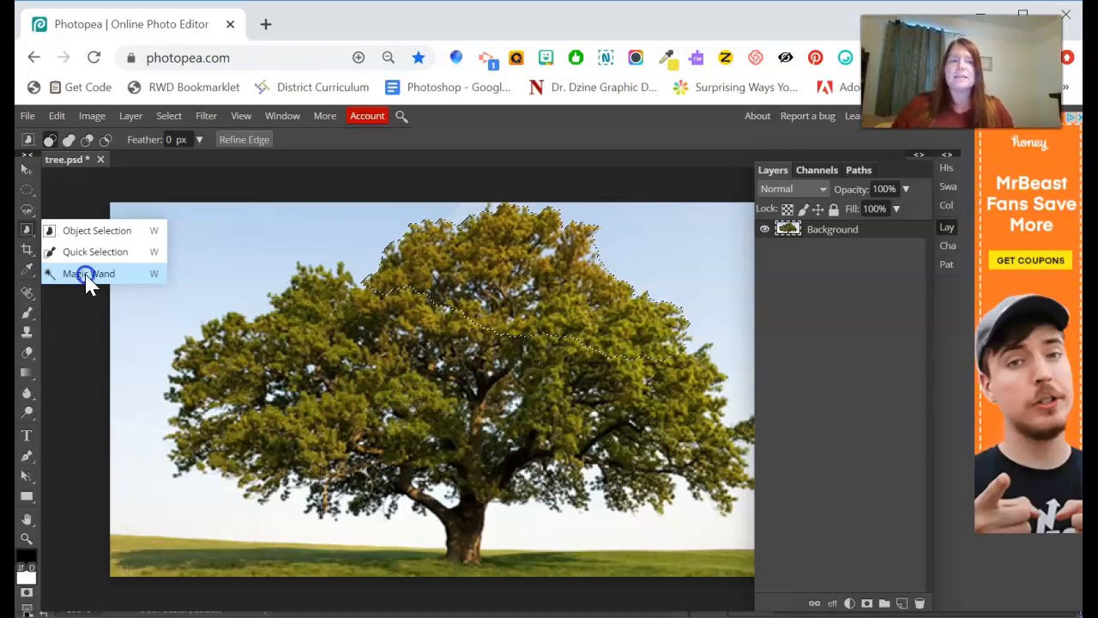
{"action": "left_click", "coordinate": [89, 274]}
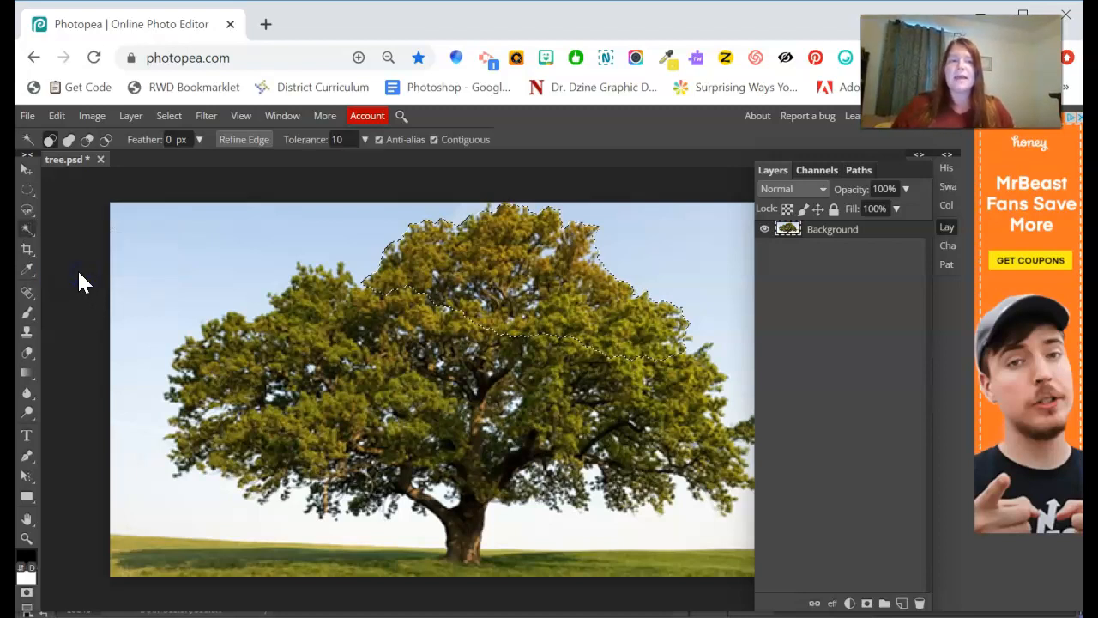
{"action": "left_click", "coordinate": [348, 141]}
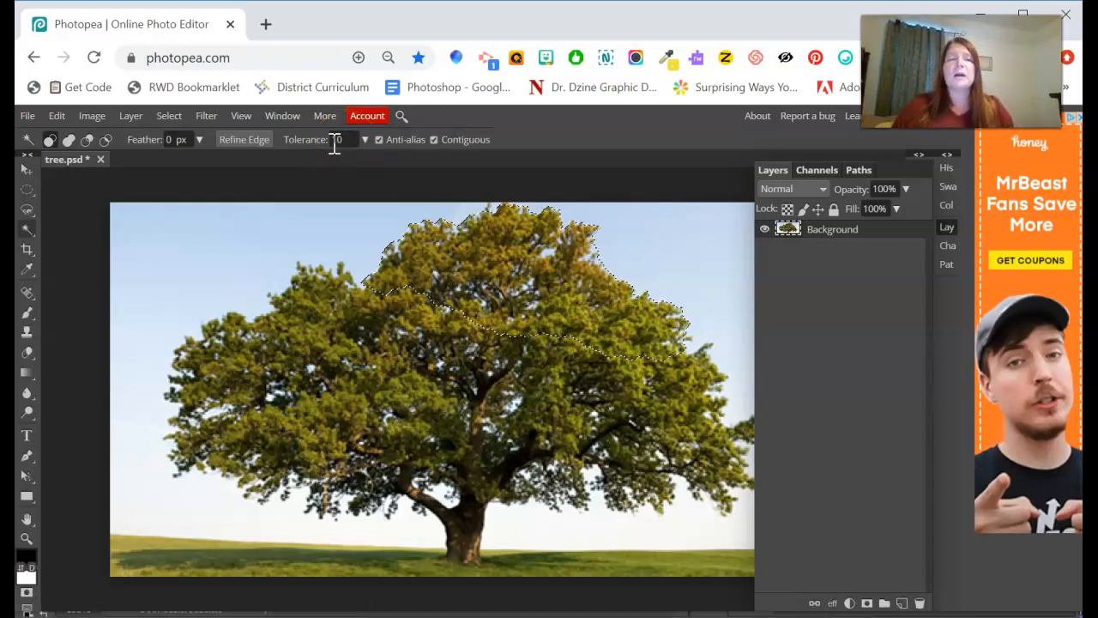
- Switch to tree.jpg in Photoshop and activate the Quick Selection Tool
{"action": "left_click", "coordinate": [586, 279]}
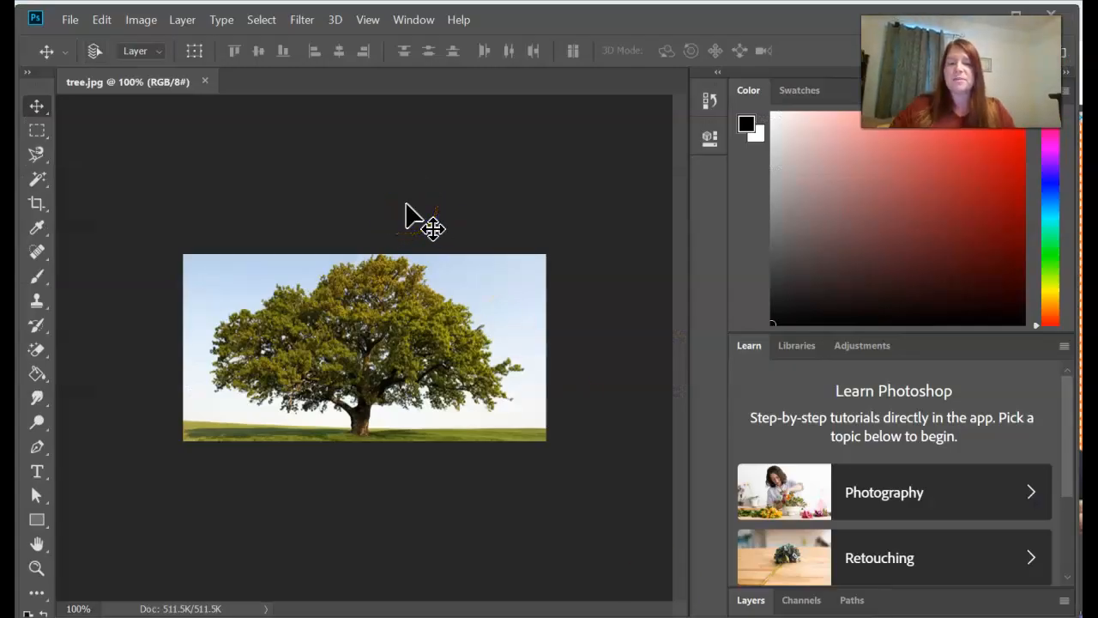
{"action": "key", "text": "ctrl+plus"}
{"action": "key", "text": "ctrl+plus"}
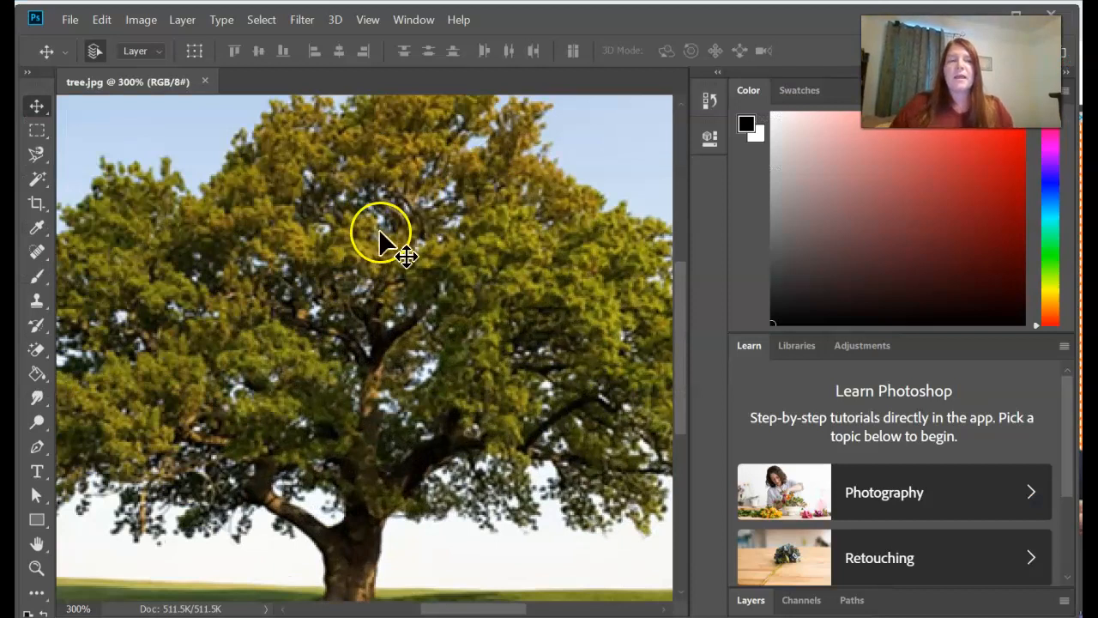
{"action": "scroll", "coordinate": [412, 253], "scroll_direction": "up", "scroll_amount": 1}
{"action": "left_click", "coordinate": [38, 178]}
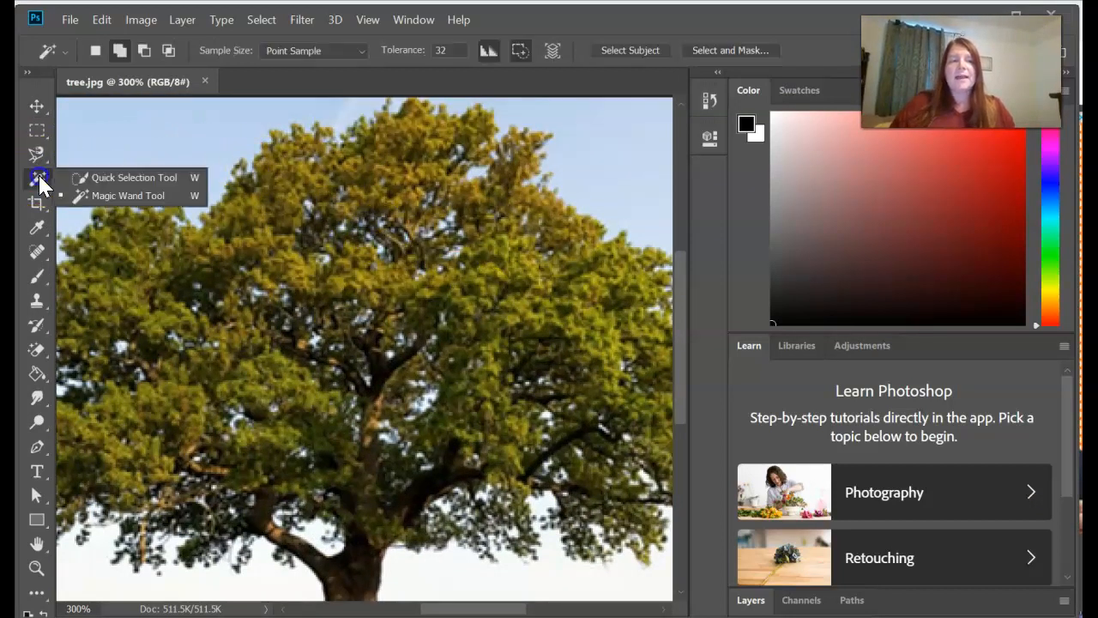
{"action": "left_click", "coordinate": [139, 180]}
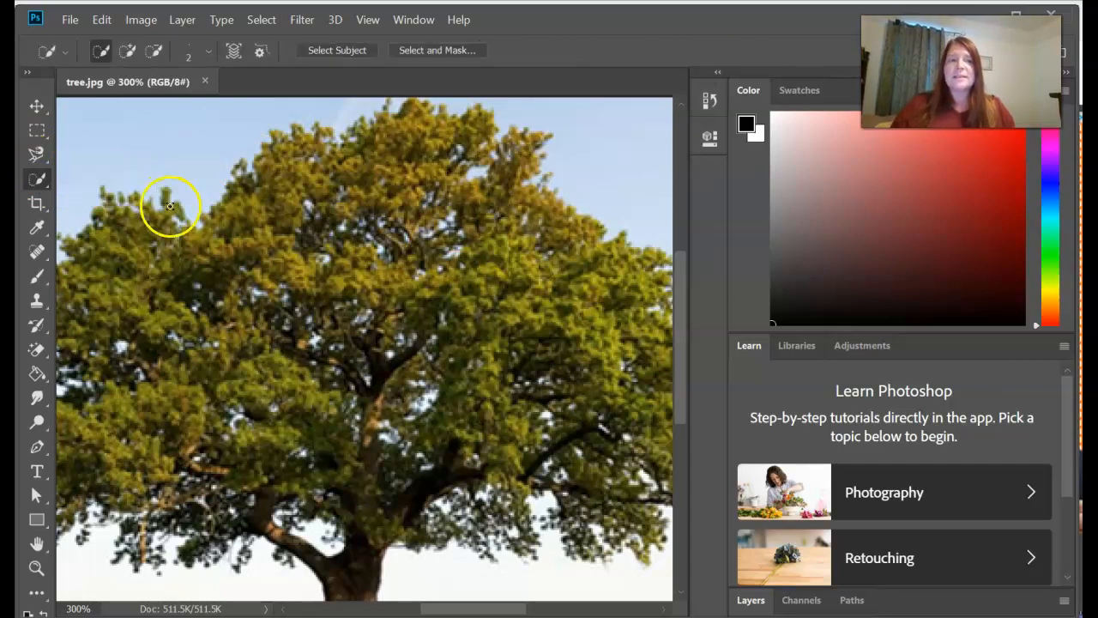
- Enlarge the Quick Selection brush to size 40 and paint a selection across the tree's upper crown and right side
{"action": "key", "text": "bracketright"}
{"action": "key", "text": "bracketright"}
{"action": "key", "text": "bracketright"}
{"action": "key", "text": "bracketright"}
{"action": "key", "text": "bracketright"}
{"action": "key", "text": "bracketright"}
{"action": "key", "text": "bracketright"}
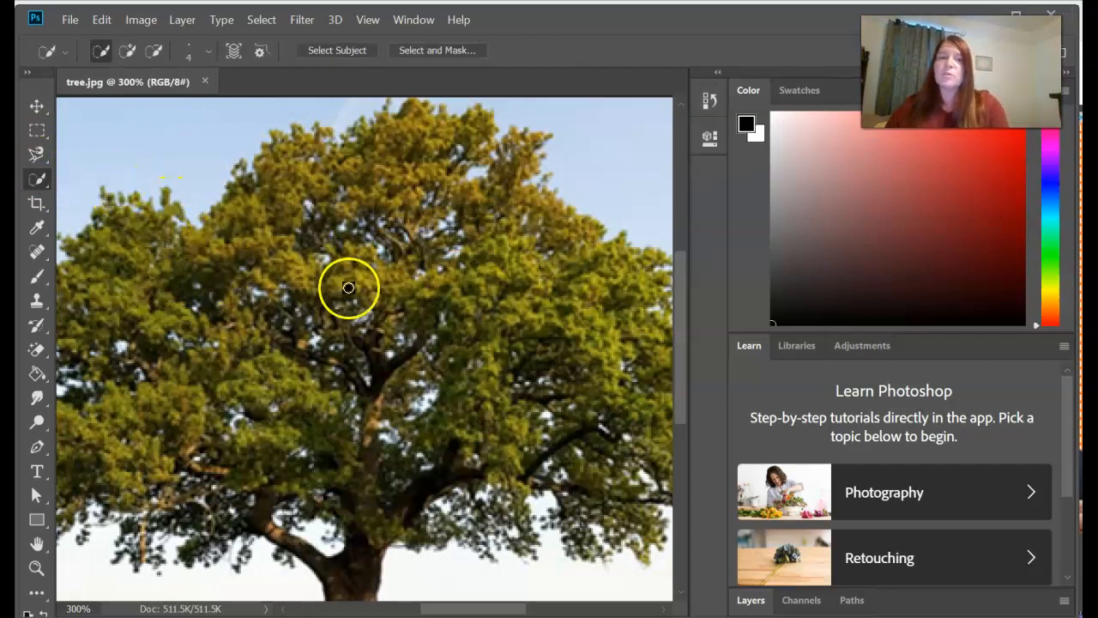
{"action": "key", "text": "bracketright"}
{"action": "key", "text": "bracketright"}
{"action": "key", "text": "bracketright"}
{"action": "key", "text": "bracketright"}
{"action": "key", "text": "bracketright"}
{"action": "key", "text": "bracketright"}
{"action": "key", "text": "bracketright"}
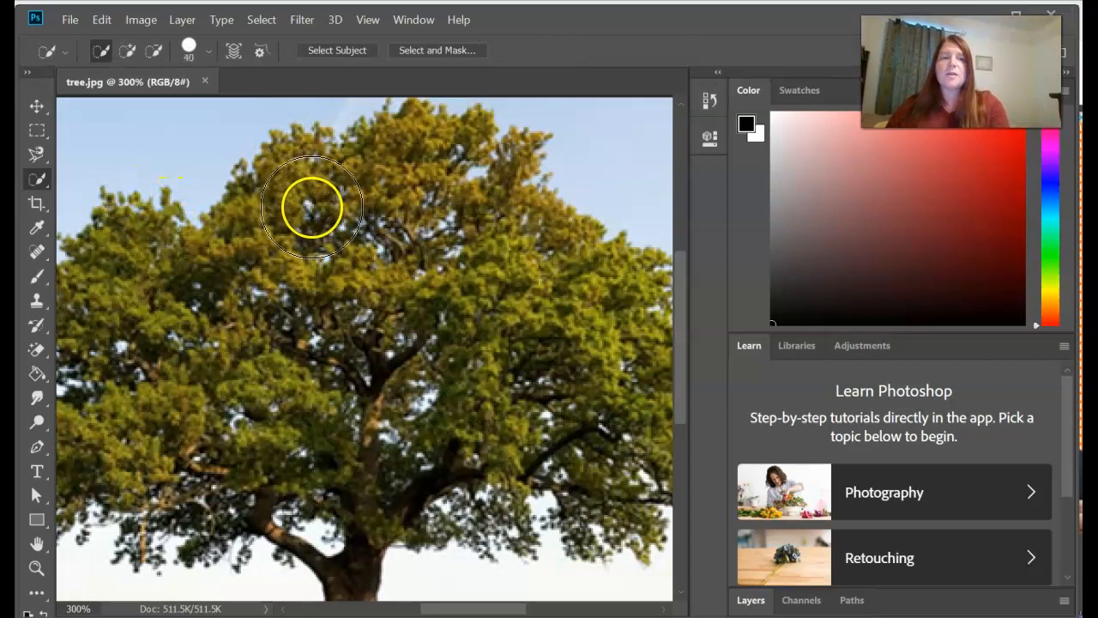
{"action": "mouse_move", "coordinate": [304, 179]}
{"action": "left_mouse_down"}
{"action": "mouse_move", "coordinate": [351, 247]}
{"action": "mouse_move", "coordinate": [358, 204]}
{"action": "mouse_move", "coordinate": [414, 178]}
{"action": "mouse_move", "coordinate": [414, 158]}
{"action": "mouse_move", "coordinate": [368, 234]}
{"action": "mouse_move", "coordinate": [479, 190]}
{"action": "mouse_move", "coordinate": [473, 267]}
{"action": "mouse_move", "coordinate": [505, 259]}
{"action": "mouse_move", "coordinate": [492, 277]}
{"action": "mouse_move", "coordinate": [537, 277]}
{"action": "mouse_move", "coordinate": [512, 309]}
{"action": "mouse_move", "coordinate": [309, 255]}
{"action": "mouse_move", "coordinate": [253, 258]}
{"action": "mouse_move", "coordinate": [234, 282]}
{"action": "mouse_move", "coordinate": [165, 256]}
{"action": "mouse_move", "coordinate": [111, 258]}
{"action": "mouse_move", "coordinate": [158, 328]}
{"action": "mouse_move", "coordinate": [148, 282]}
{"action": "mouse_move", "coordinate": [103, 292]}
{"action": "mouse_move", "coordinate": [183, 363]}
{"action": "mouse_move", "coordinate": [226, 364]}
{"action": "mouse_move", "coordinate": [294, 298]}
{"action": "mouse_move", "coordinate": [345, 382]}
{"action": "mouse_move", "coordinate": [418, 371]}
{"action": "mouse_move", "coordinate": [500, 377]}
{"action": "mouse_move", "coordinate": [526, 339]}
{"action": "mouse_move", "coordinate": [509, 391]}
{"action": "mouse_move", "coordinate": [553, 381]}
{"action": "mouse_move", "coordinate": [602, 316]}
{"action": "mouse_move", "coordinate": [601, 359]}
{"action": "mouse_move", "coordinate": [629, 290]}
{"action": "mouse_move", "coordinate": [611, 485]}
{"action": "left_mouse_up"}
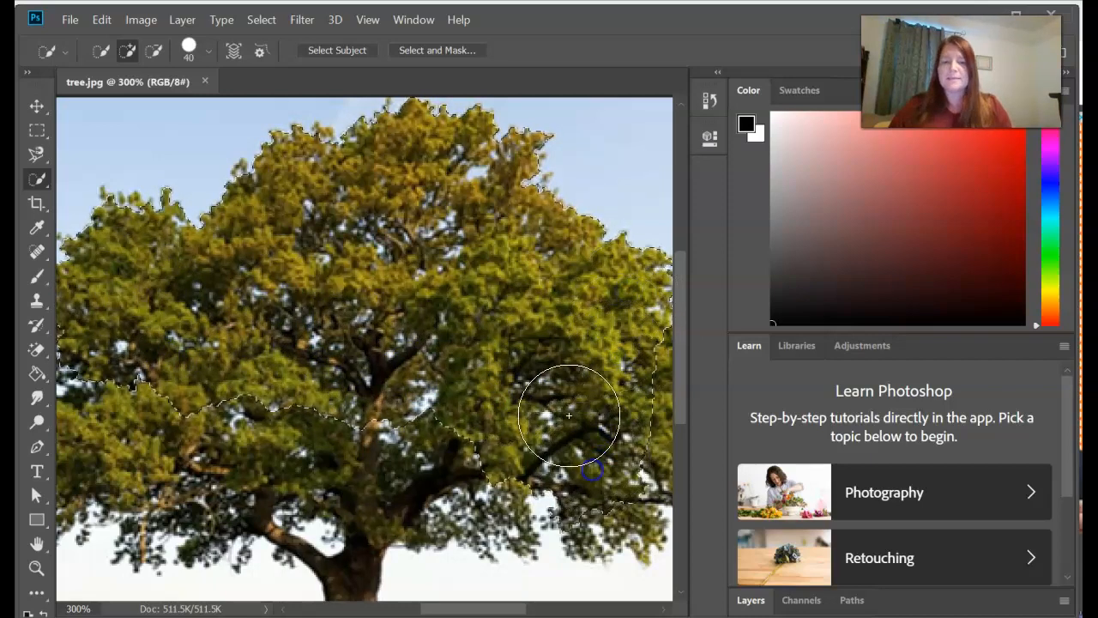
- Show the History panel and enlarge it to fit the full list of states
{"action": "left_click", "coordinate": [410, 18]}
{"action": "left_click", "coordinate": [519, 325]}
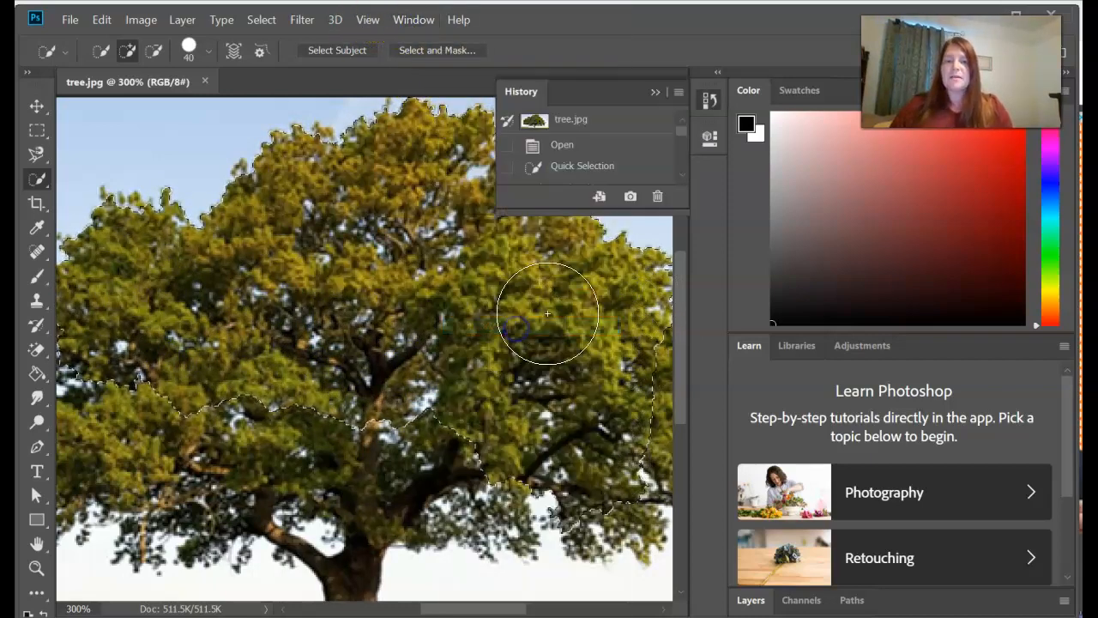
{"action": "mouse_move", "coordinate": [650, 213]}
{"action": "left_mouse_down"}
{"action": "mouse_move", "coordinate": [630, 351]}
{"action": "mouse_move", "coordinate": [627, 523]}
{"action": "left_mouse_up"}
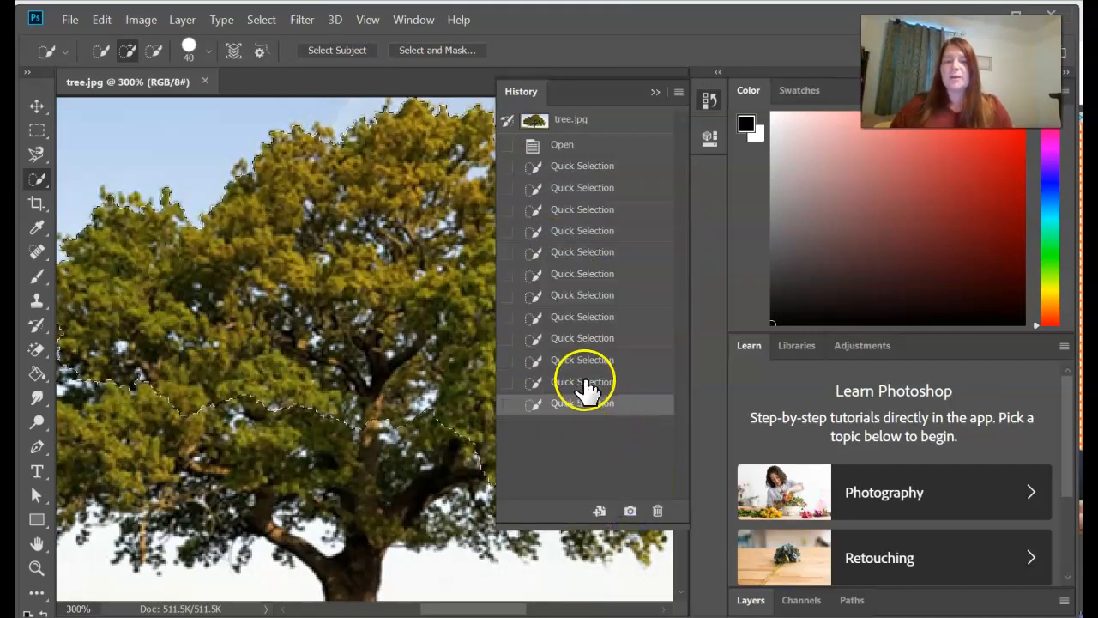
- Step back through the Quick Selection history states to the Open state
{"action": "left_click", "coordinate": [592, 381]}
{"action": "left_click", "coordinate": [596, 360]}
{"action": "left_click", "coordinate": [599, 338]}
{"action": "left_click", "coordinate": [602, 317]}
{"action": "left_click", "coordinate": [603, 294]}
{"action": "left_click", "coordinate": [602, 273]}
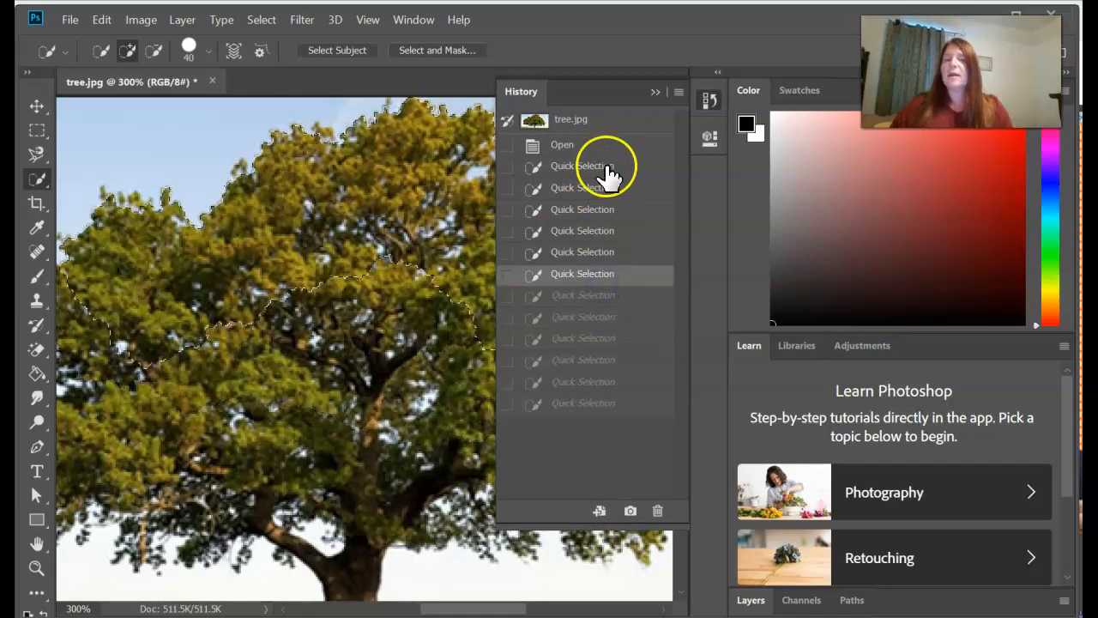
{"action": "left_click", "coordinate": [572, 147]}
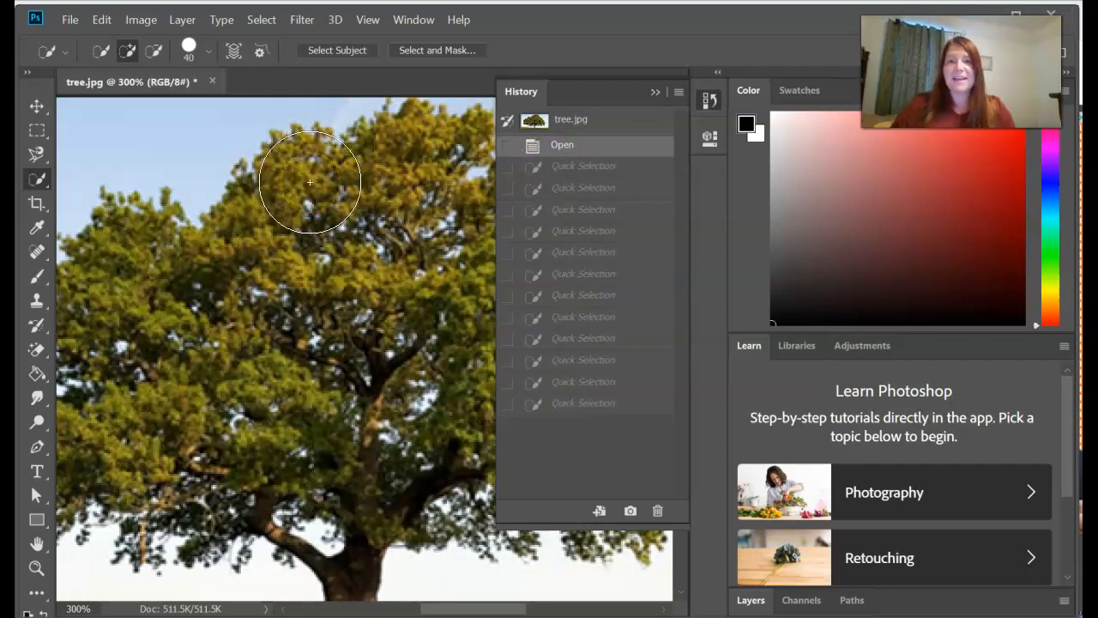
- Paint a Quick Selection over the tree's canopy, covering the crown, the left foliage, the inner branches and the right side
{"action": "left_click_drag", "start_coordinate": [311, 172], "coordinate": [324, 272]}
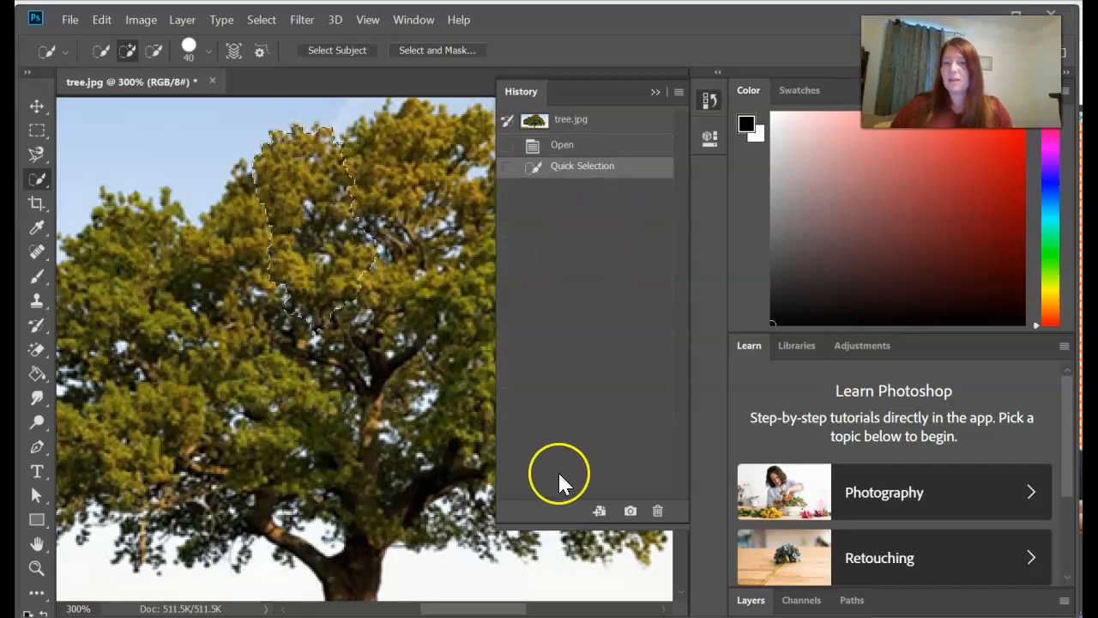
{"action": "left_click", "coordinate": [368, 255]}
{"action": "left_click", "coordinate": [183, 292]}
{"action": "left_click", "coordinate": [131, 264]}
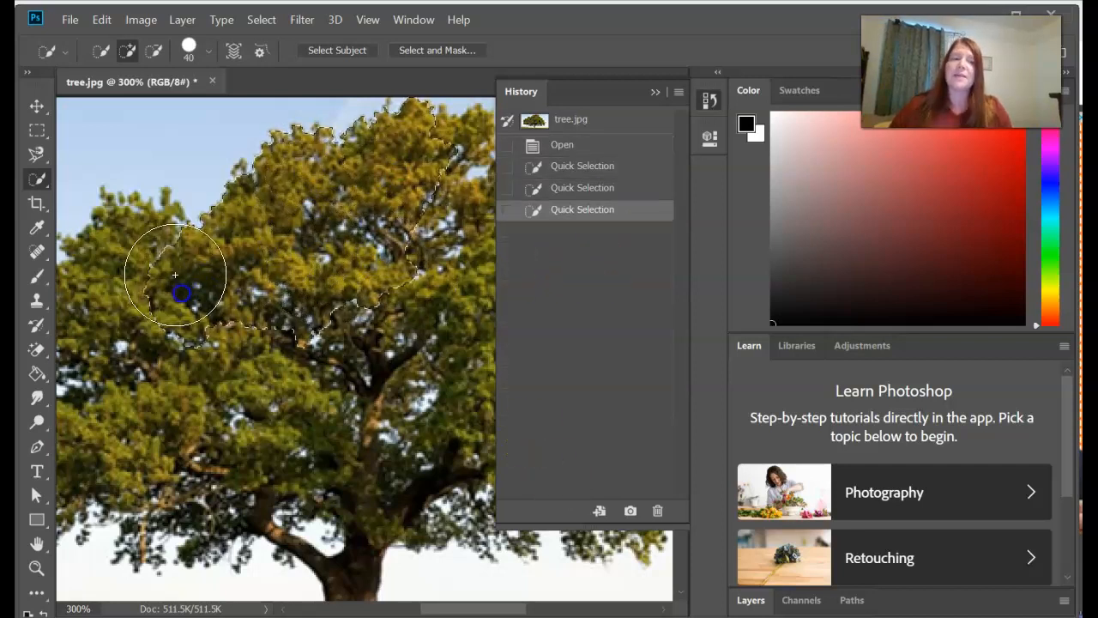
{"action": "left_click_drag", "start_coordinate": [126, 237], "coordinate": [138, 296]}
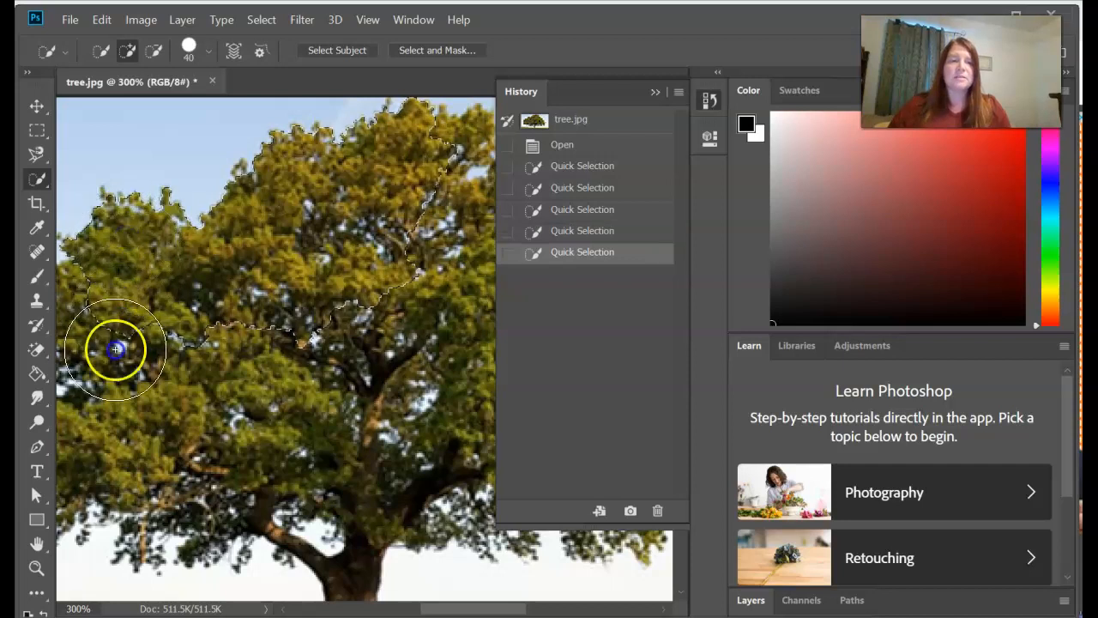
{"action": "mouse_move", "coordinate": [129, 335]}
{"action": "left_mouse_down"}
{"action": "mouse_move", "coordinate": [104, 383]}
{"action": "mouse_move", "coordinate": [126, 397]}
{"action": "left_mouse_up"}
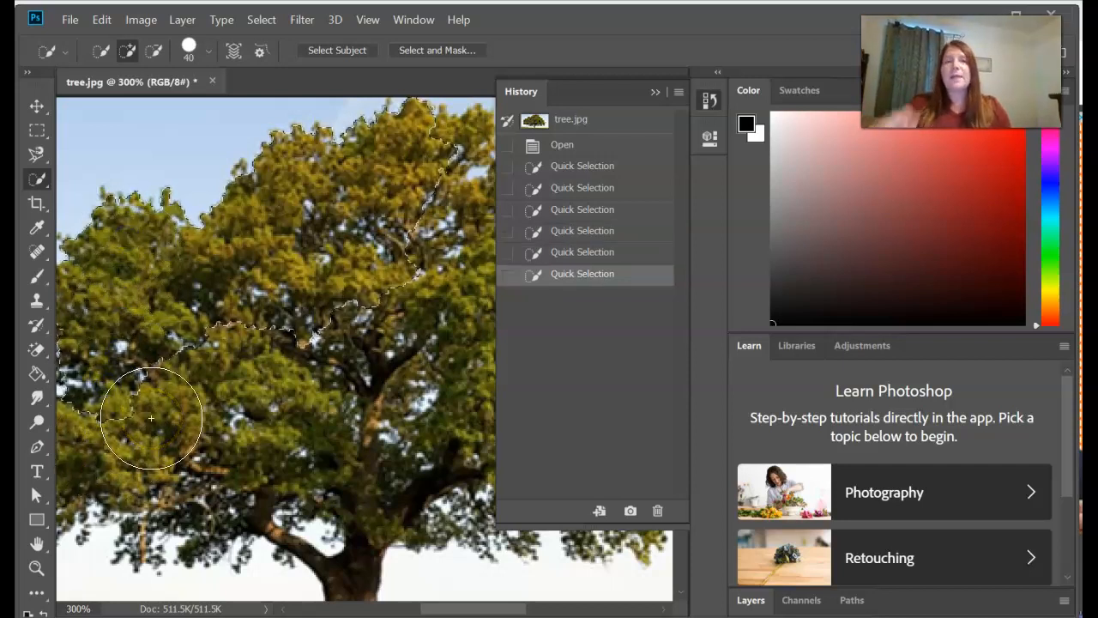
{"action": "left_click", "coordinate": [232, 376]}
{"action": "mouse_move", "coordinate": [106, 400]}
{"action": "left_mouse_down"}
{"action": "mouse_move", "coordinate": [138, 438]}
{"action": "mouse_move", "coordinate": [314, 383]}
{"action": "left_mouse_up"}
{"action": "left_click_drag", "start_coordinate": [336, 340], "coordinate": [353, 455]}
{"action": "left_click", "coordinate": [369, 315]}
{"action": "left_click", "coordinate": [435, 279]}
{"action": "left_click", "coordinate": [441, 257]}
{"action": "left_click", "coordinate": [461, 165]}
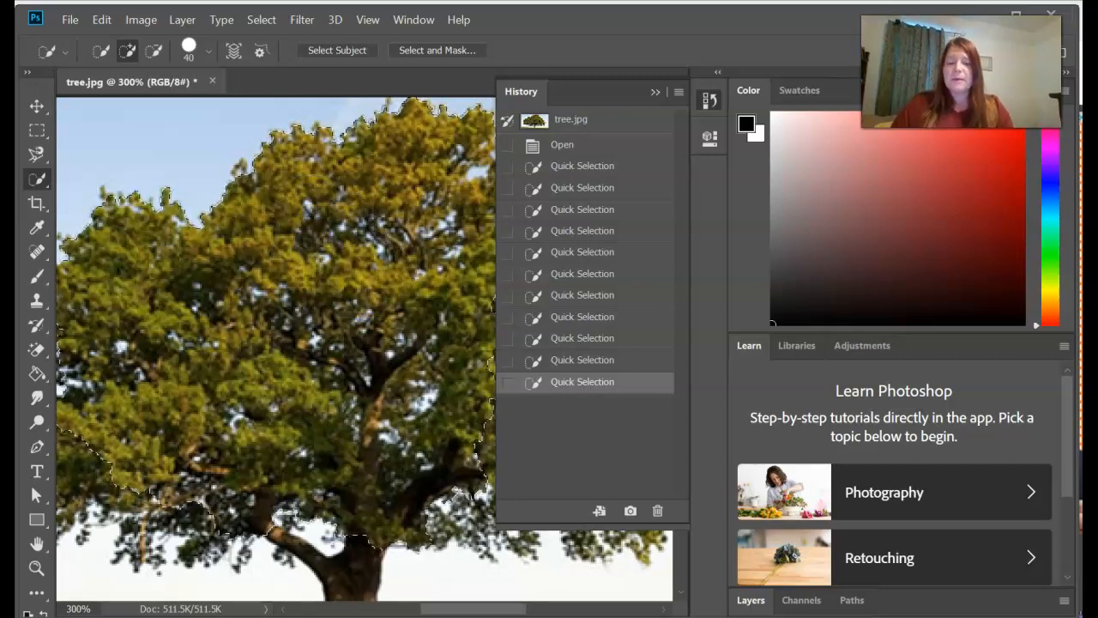
- Switch to tree.psd in Photopea and paint a selection over the tree and grass with the Quick Selection tool
{"action": "left_click", "coordinate": [858, 556]}
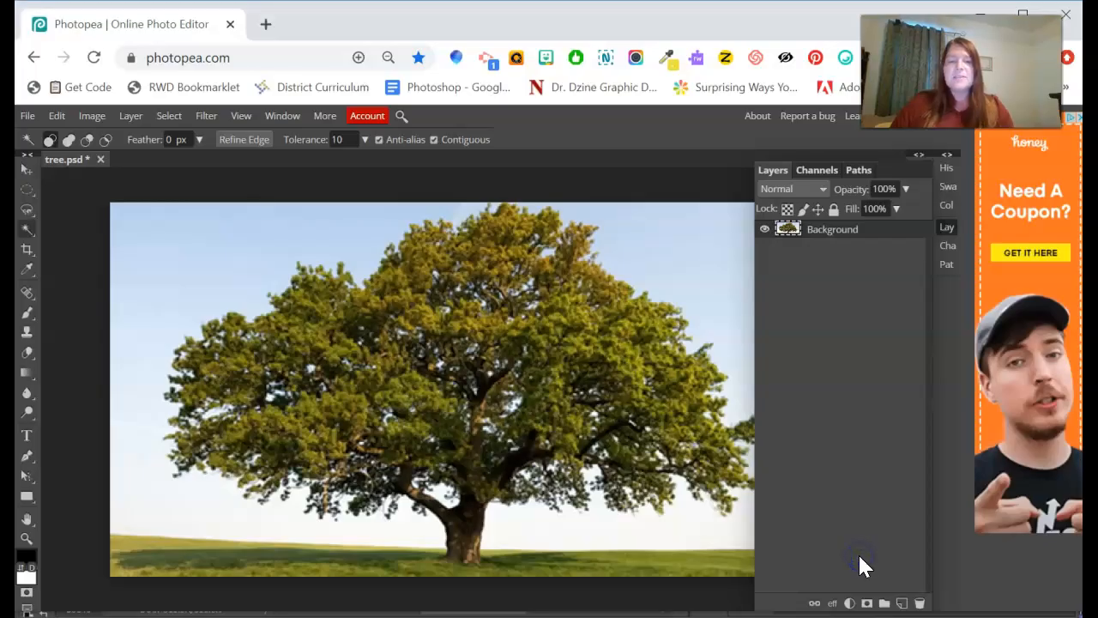
{"action": "left_click", "coordinate": [27, 228]}
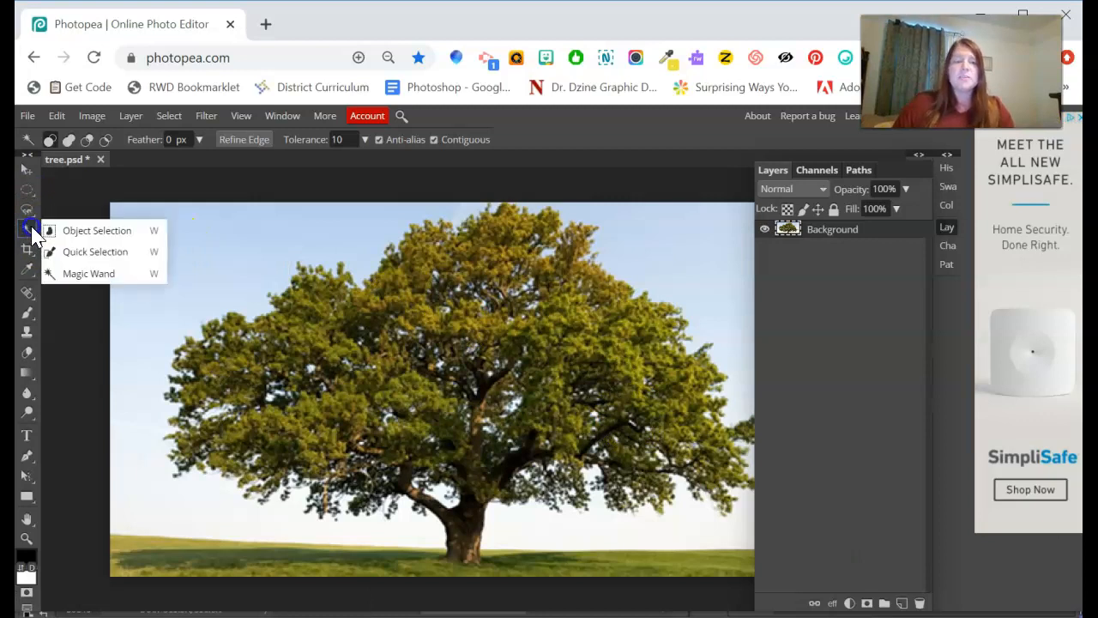
{"action": "left_click", "coordinate": [83, 258]}
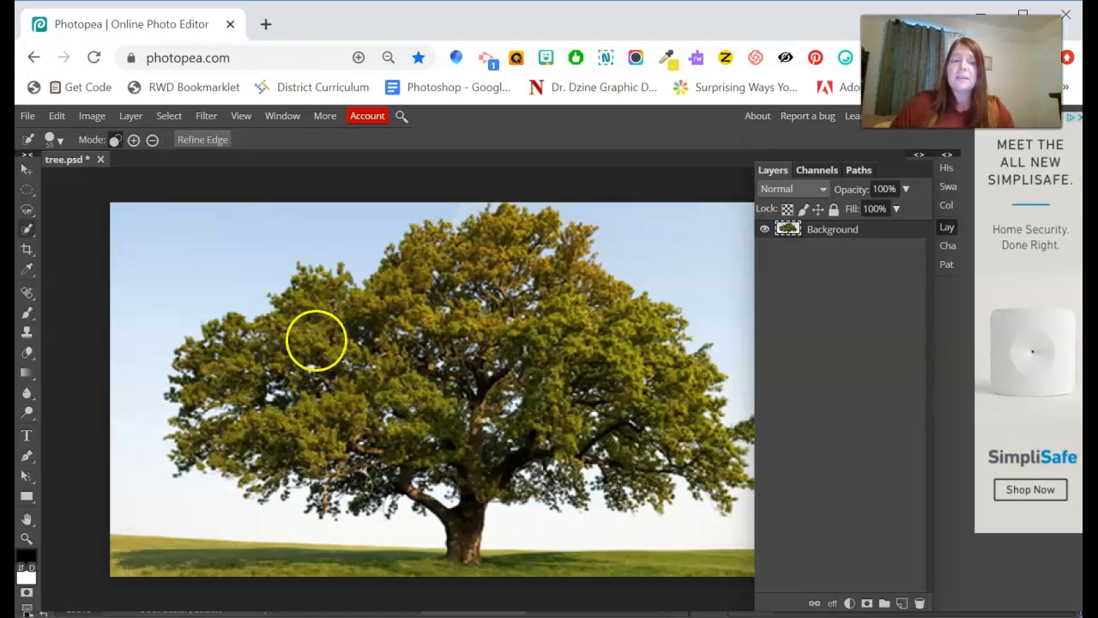
{"action": "mouse_move", "coordinate": [307, 337]}
{"action": "left_mouse_down"}
{"action": "mouse_move", "coordinate": [312, 393]}
{"action": "mouse_move", "coordinate": [488, 369]}
{"action": "left_mouse_up"}
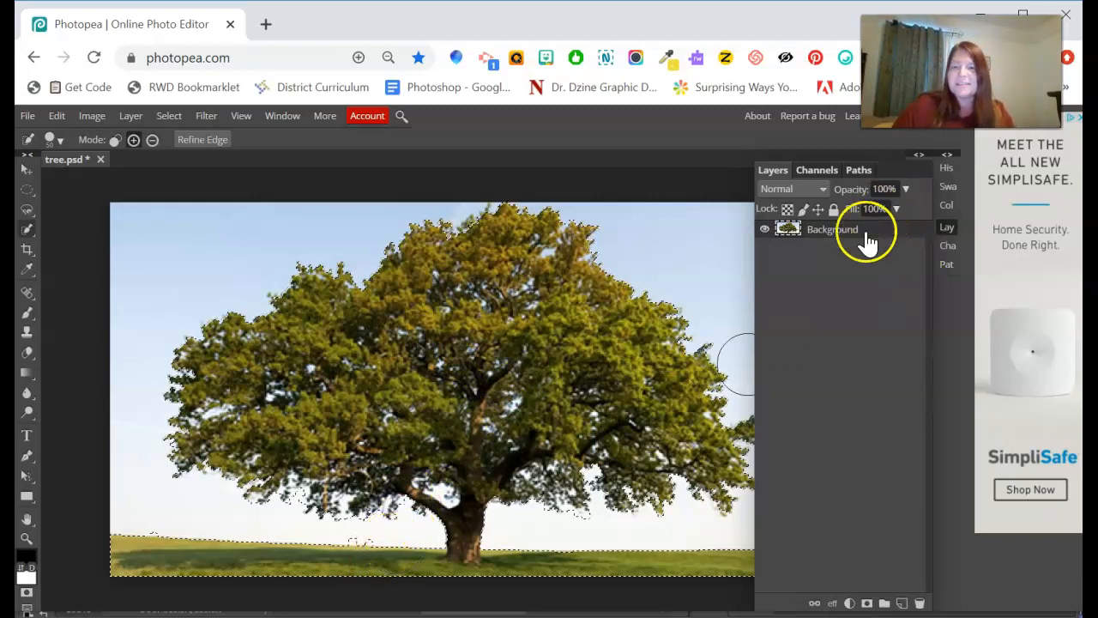
- Try a layer mask made from the tree selection on the Background layer, undo it and clear the selection
{"action": "left_click", "coordinate": [867, 603]}
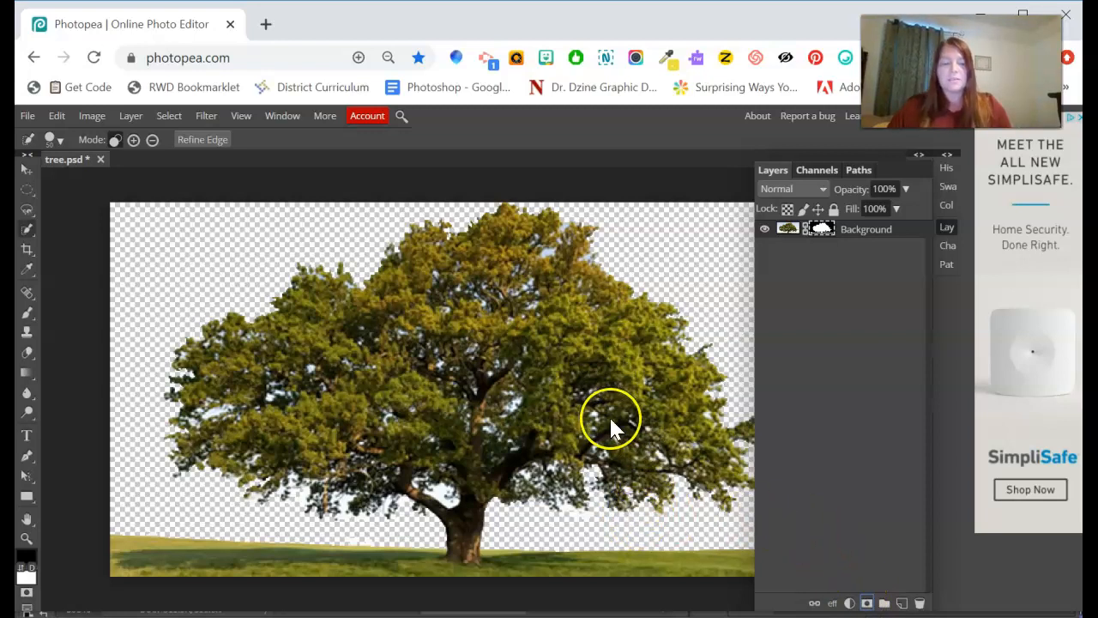
{"action": "key", "text": "ctrl+z"}
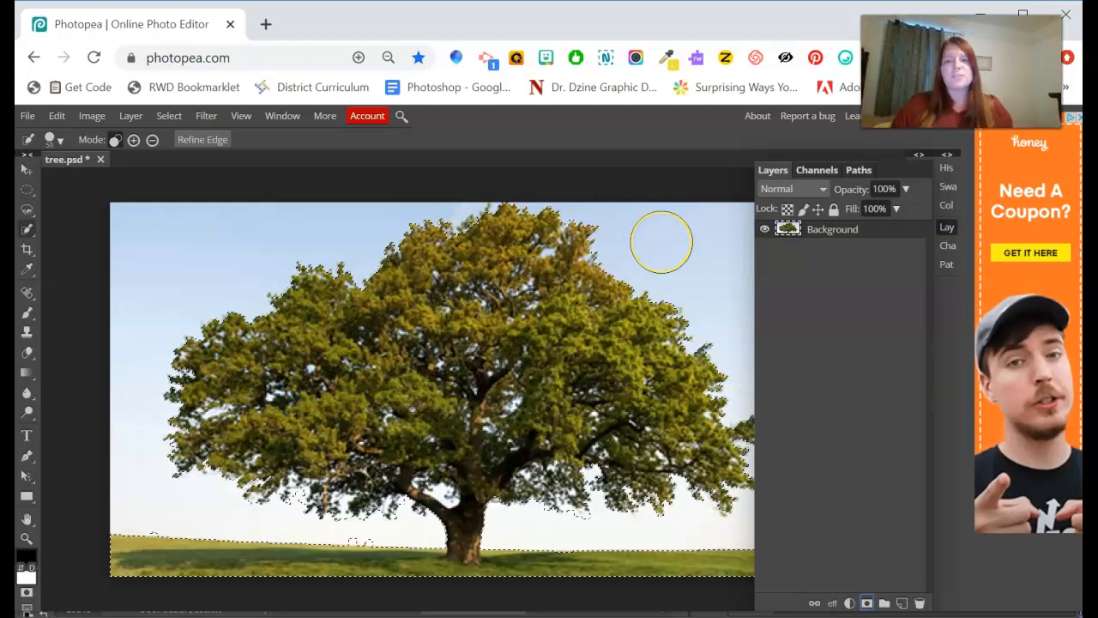
{"action": "key", "text": "ctrl+d"}
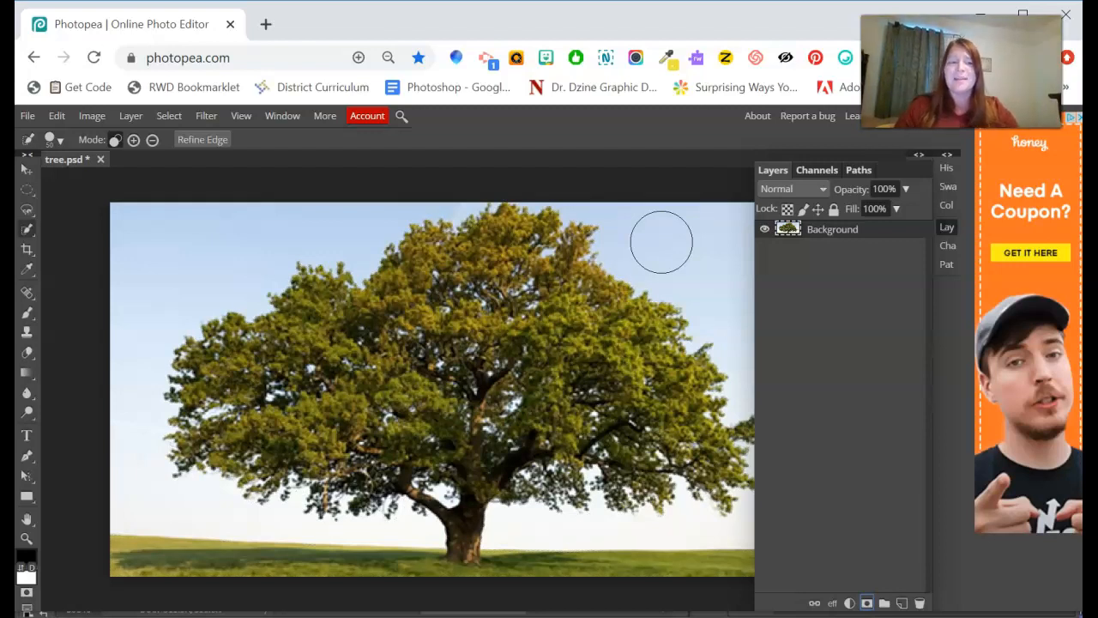
- Place the dog image from the select-mansion folder as a layer above the tree photo, keeping its scale at 100%
{"action": "left_click", "coordinate": [24, 233]}
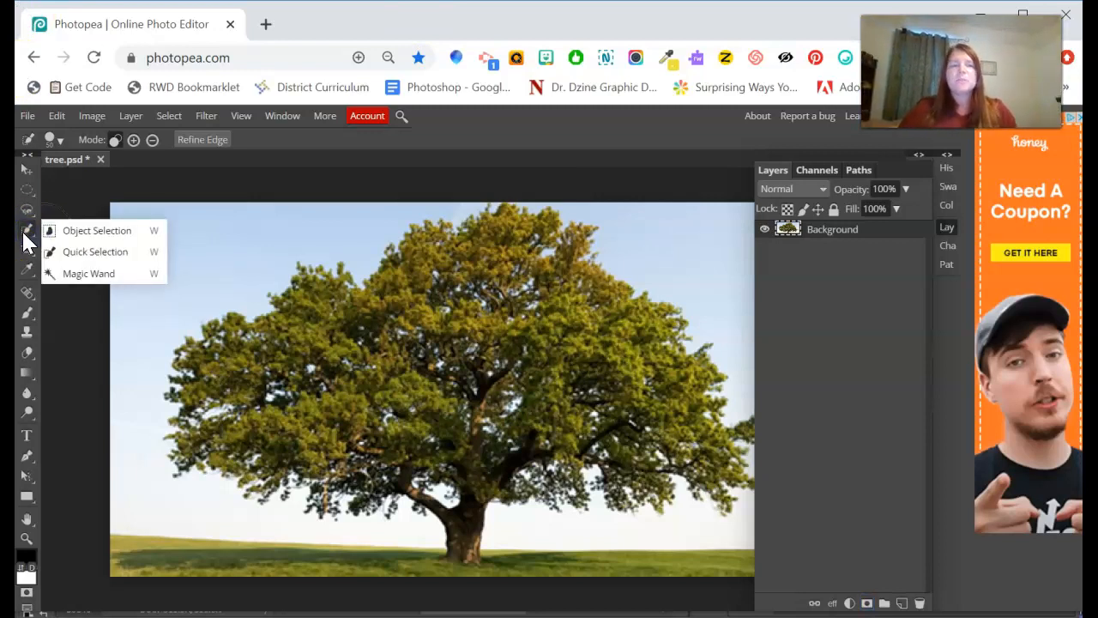
{"action": "left_click", "coordinate": [121, 239]}
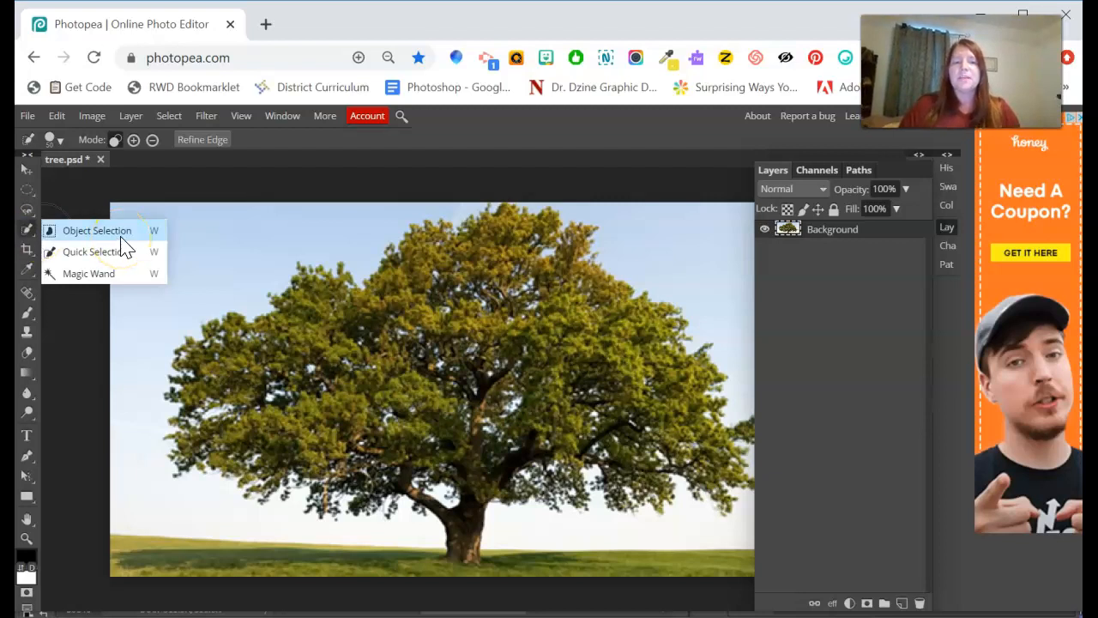
{"action": "left_click", "coordinate": [28, 119]}
{"action": "left_click", "coordinate": [74, 181]}
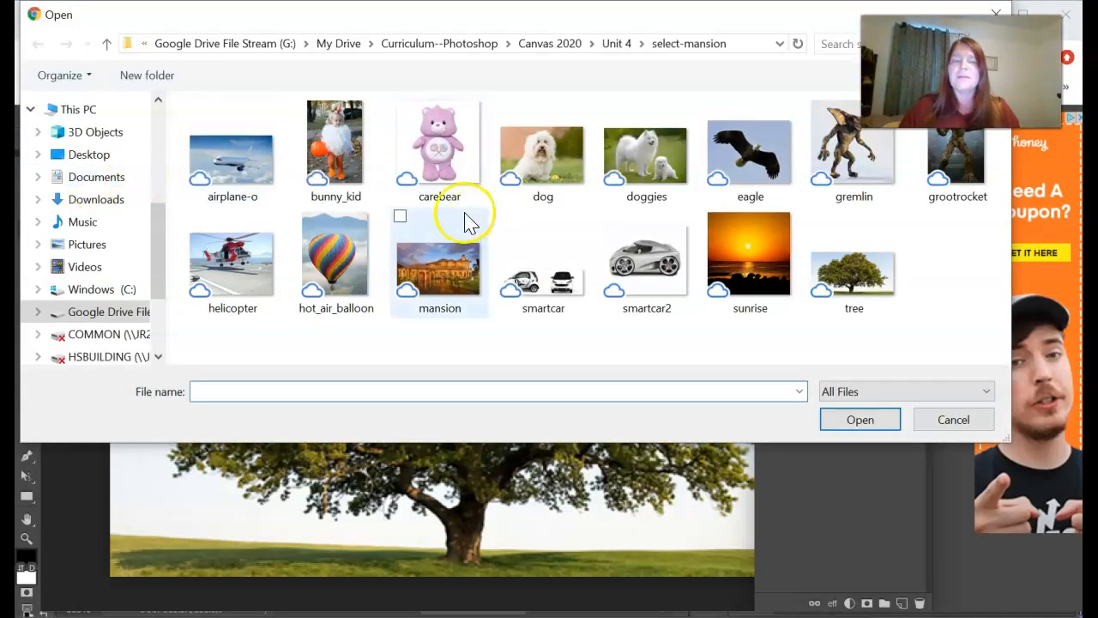
{"action": "left_click", "coordinate": [553, 172]}
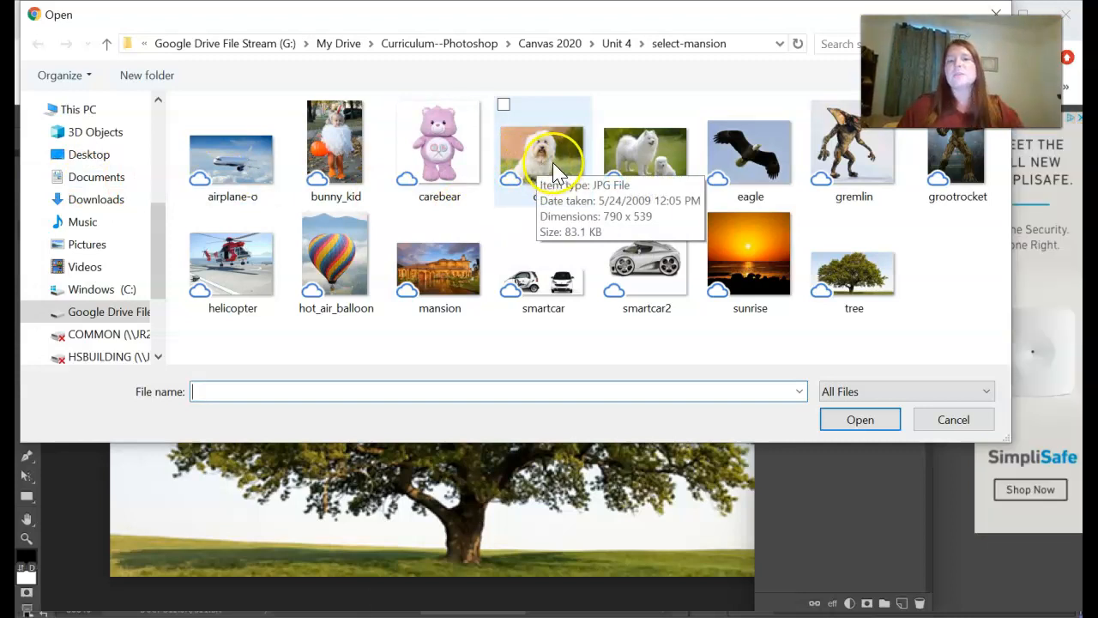
{"action": "double_click", "coordinate": [545, 175]}
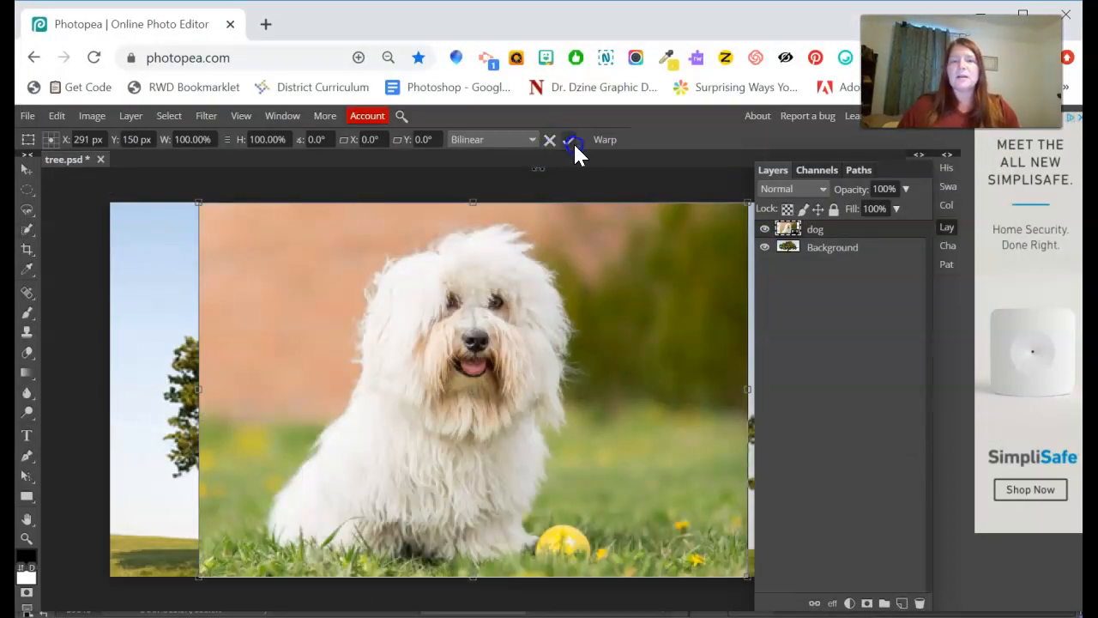
{"action": "left_click", "coordinate": [566, 139]}
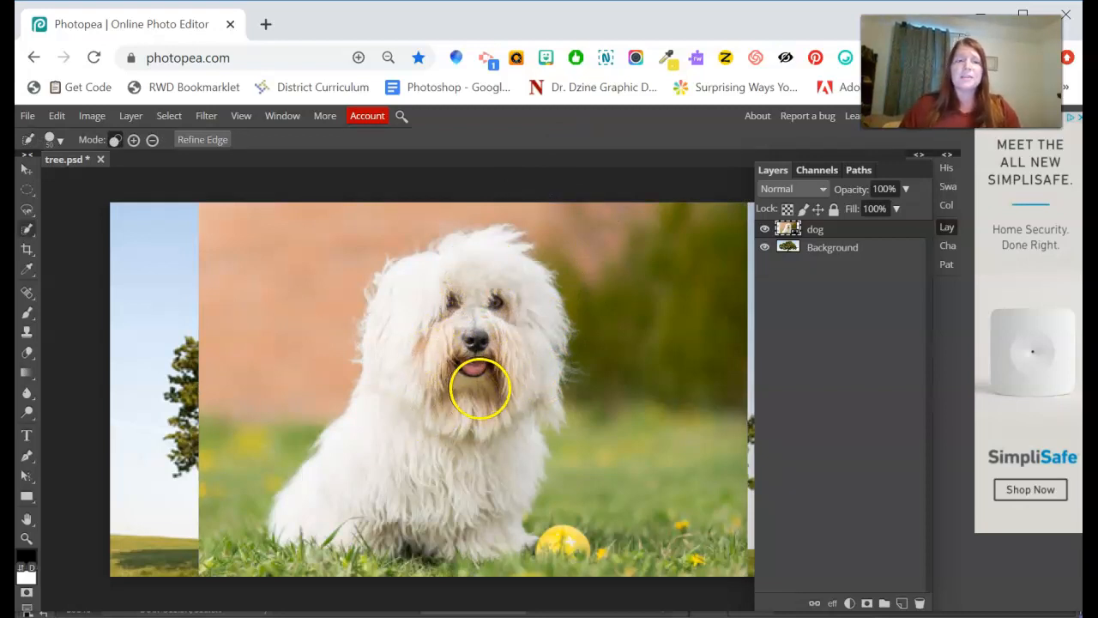
- Try selecting the dog with Object Selection rectangles drawn around its whole body, and clear the resulting selection
{"action": "right_click", "coordinate": [28, 233]}
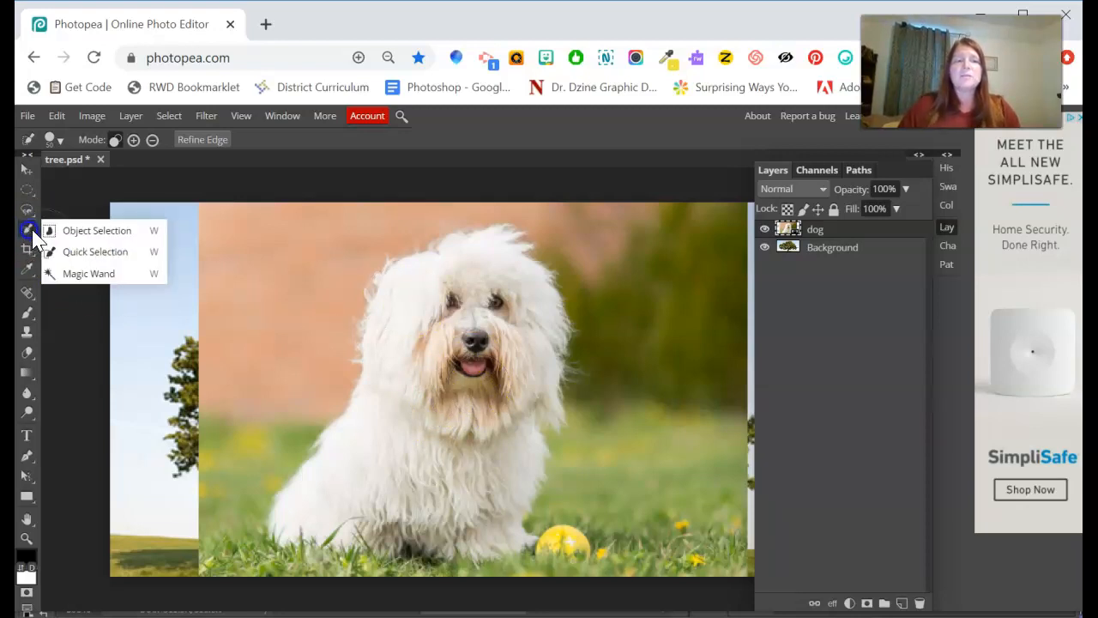
{"action": "left_click", "coordinate": [71, 228]}
{"action": "left_click_drag", "start_coordinate": [278, 215], "coordinate": [574, 553]}
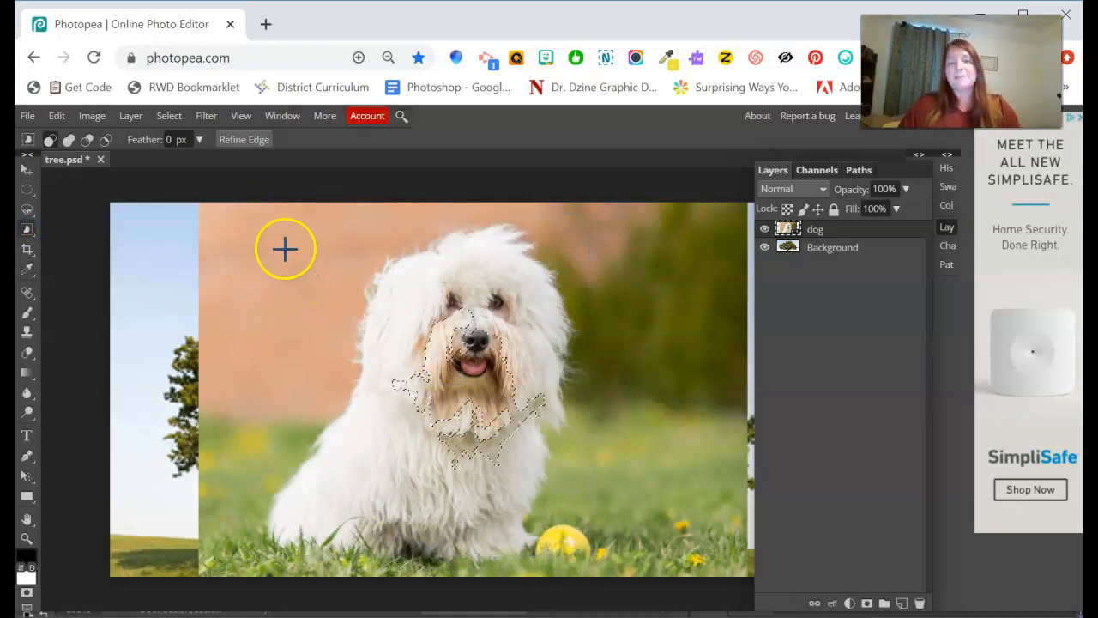
{"action": "left_click_drag", "start_coordinate": [240, 226], "coordinate": [595, 559]}
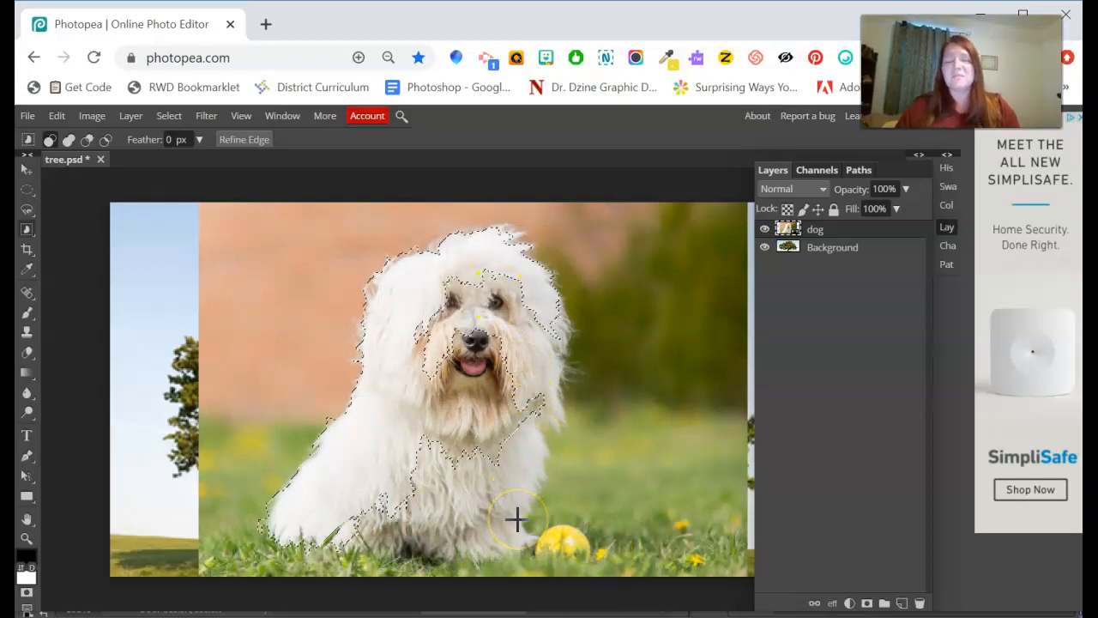
{"action": "left_click", "coordinate": [471, 387]}
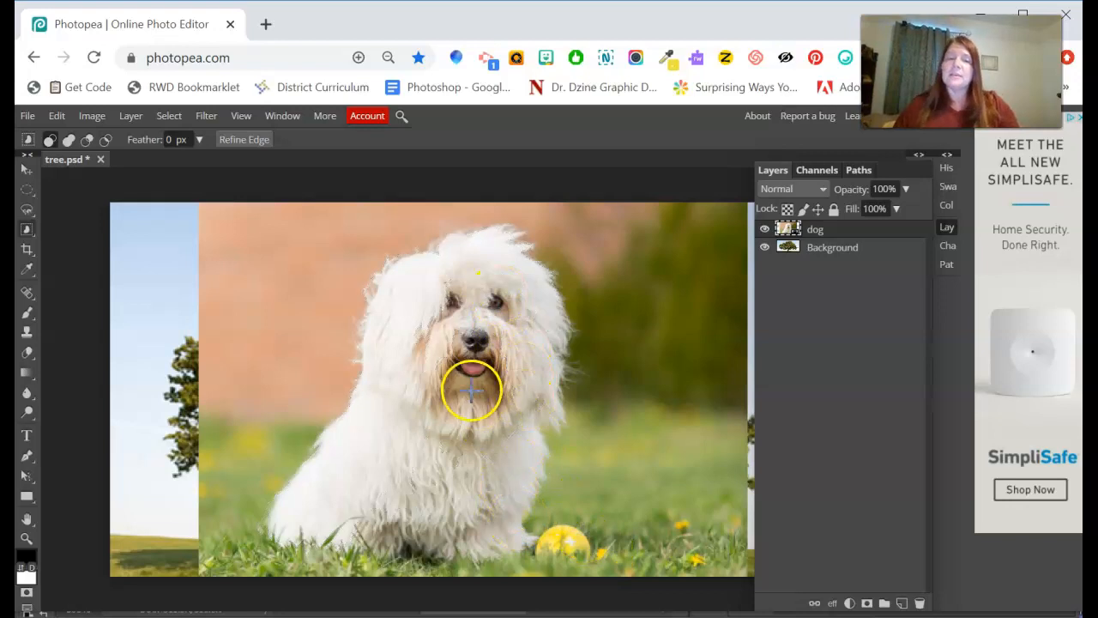
- Open the dog layer in Magic Cut and enlarge the preview to 200%
{"action": "left_click", "coordinate": [37, 228]}
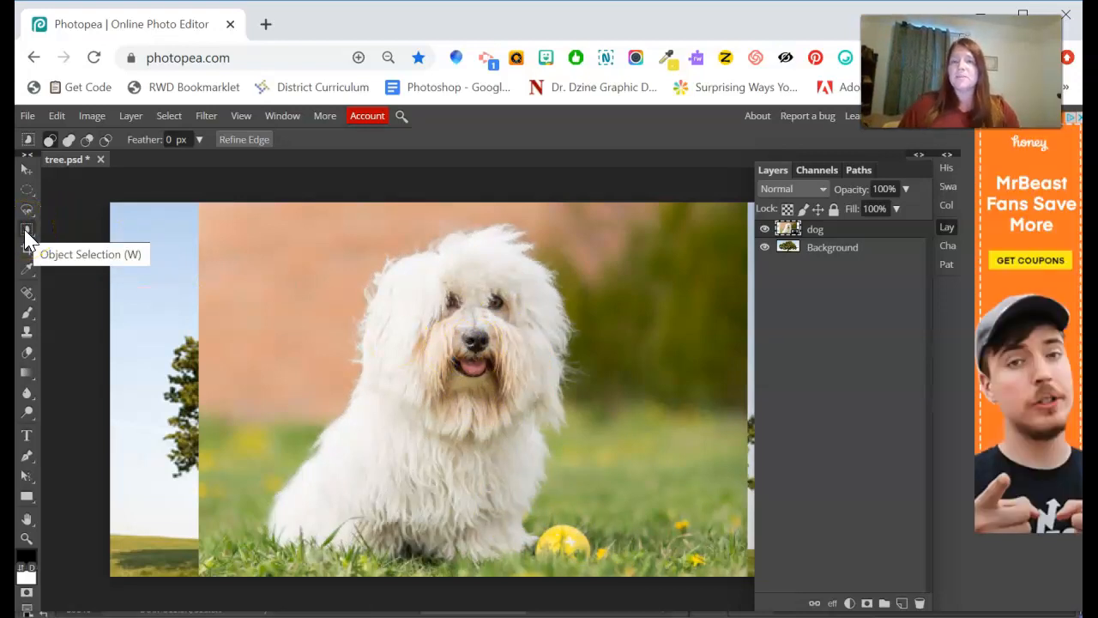
{"action": "left_click", "coordinate": [461, 370]}
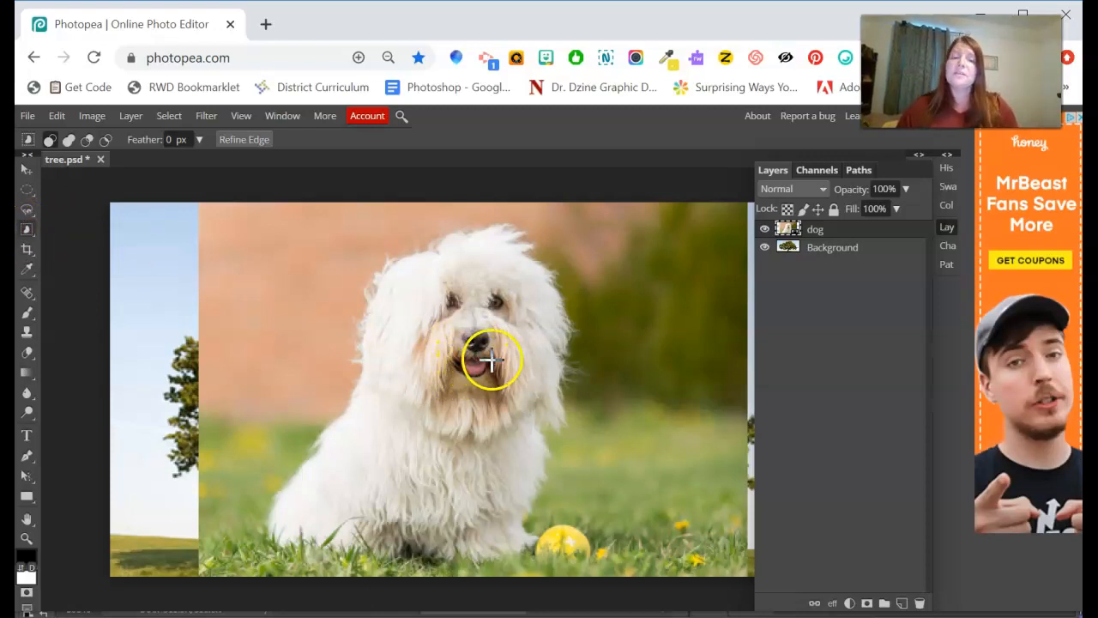
{"action": "right_click", "coordinate": [482, 357]}
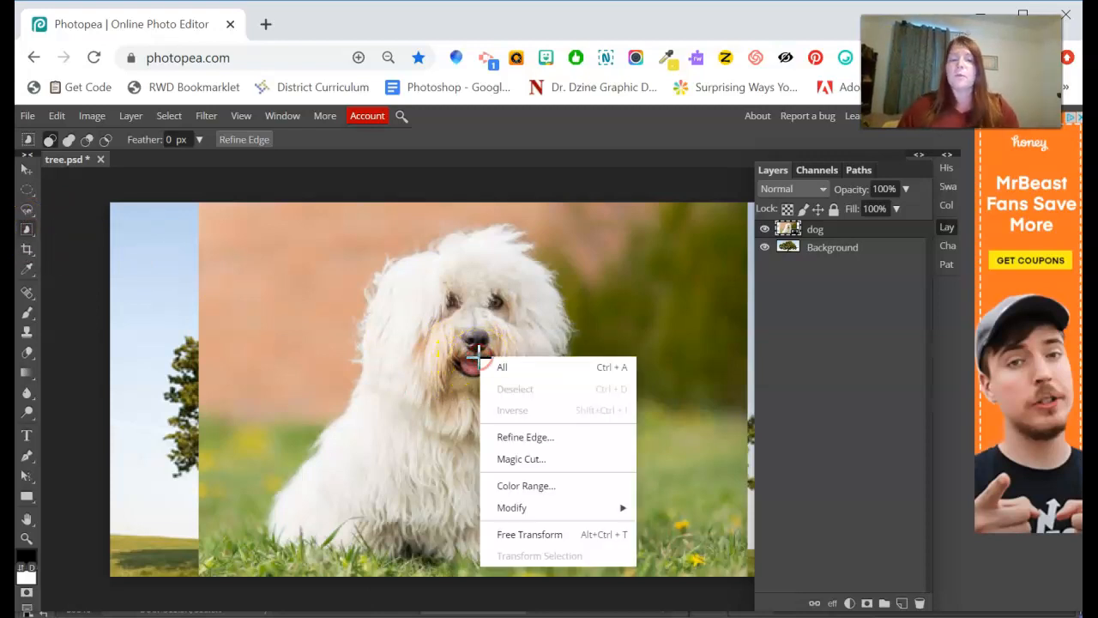
{"action": "left_click", "coordinate": [541, 459]}
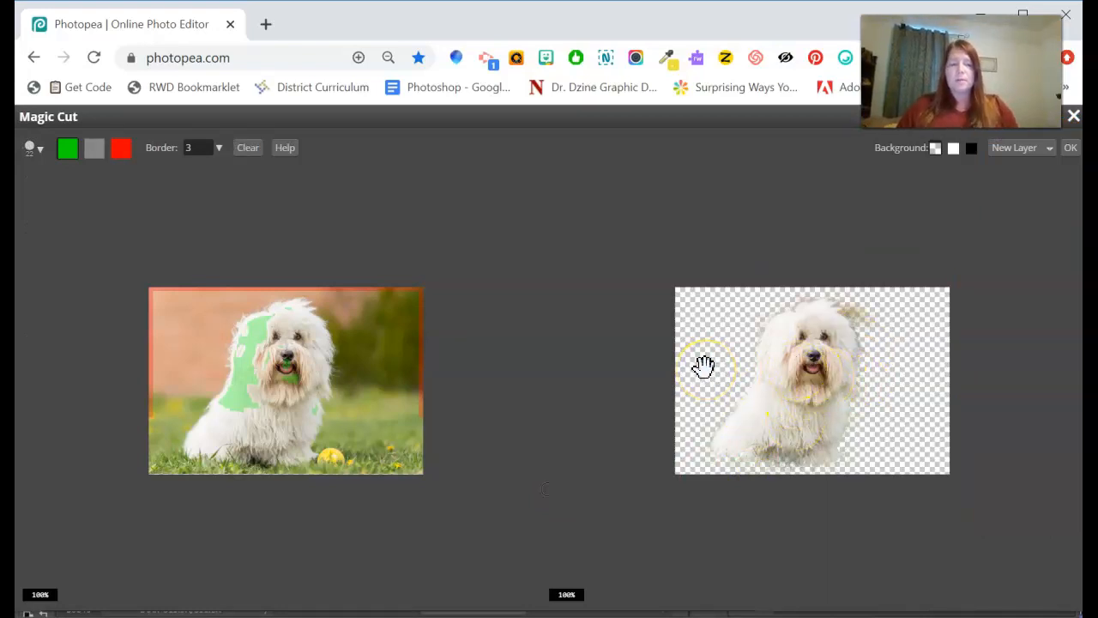
{"action": "scroll", "coordinate": [703, 367], "scroll_direction": "up", "scroll_amount": 2}
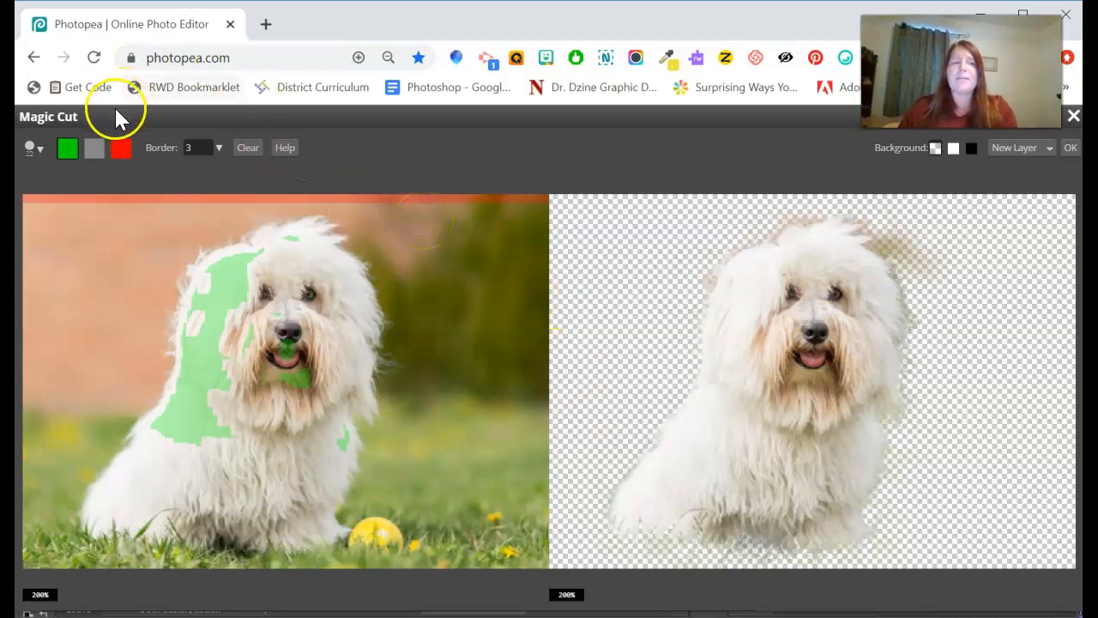
- Mark the areas above and beside the dog's head as background with short red brush strokes in Magic Cut
{"action": "left_click", "coordinate": [67, 154]}
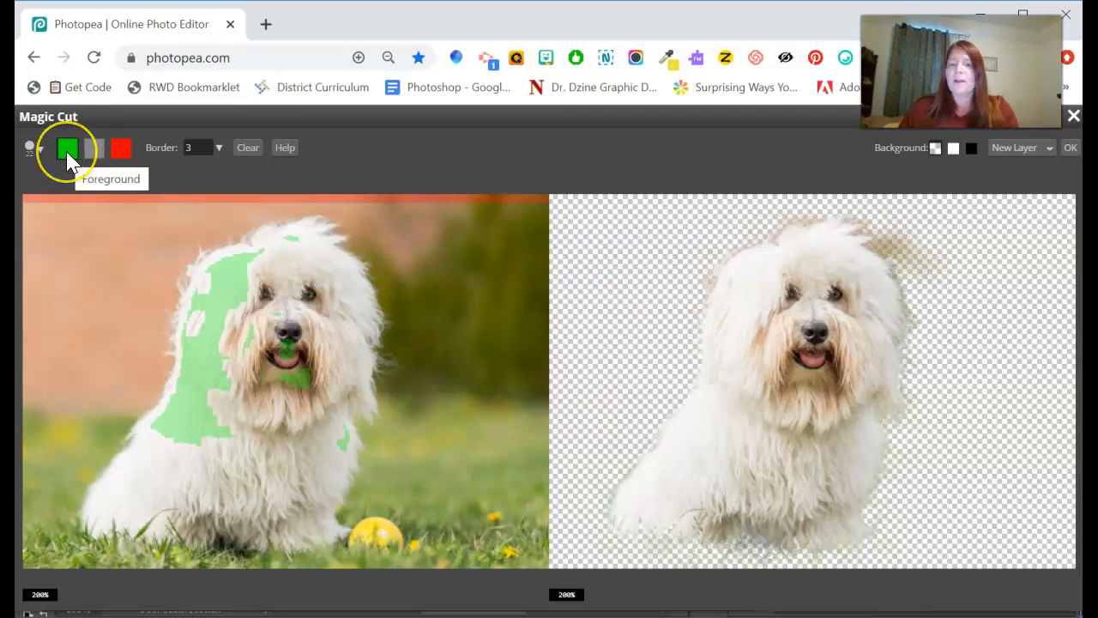
{"action": "mouse_move", "coordinate": [163, 296]}
{"action": "left_mouse_down"}
{"action": "mouse_move", "coordinate": [277, 326]}
{"action": "mouse_move", "coordinate": [297, 367]}
{"action": "left_mouse_up"}
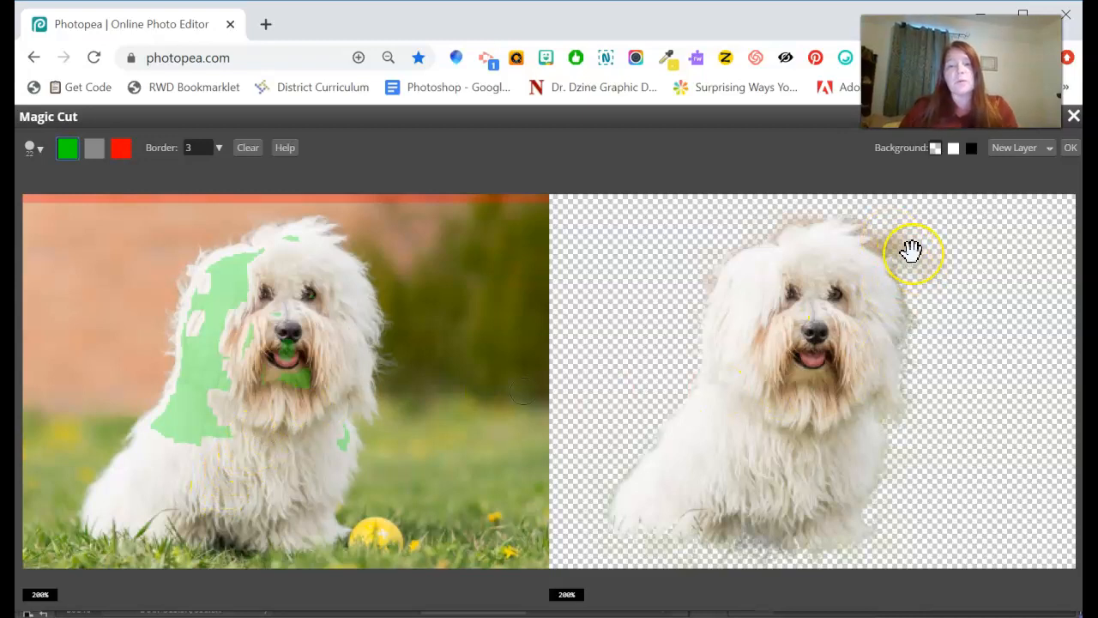
{"action": "left_click", "coordinate": [123, 150]}
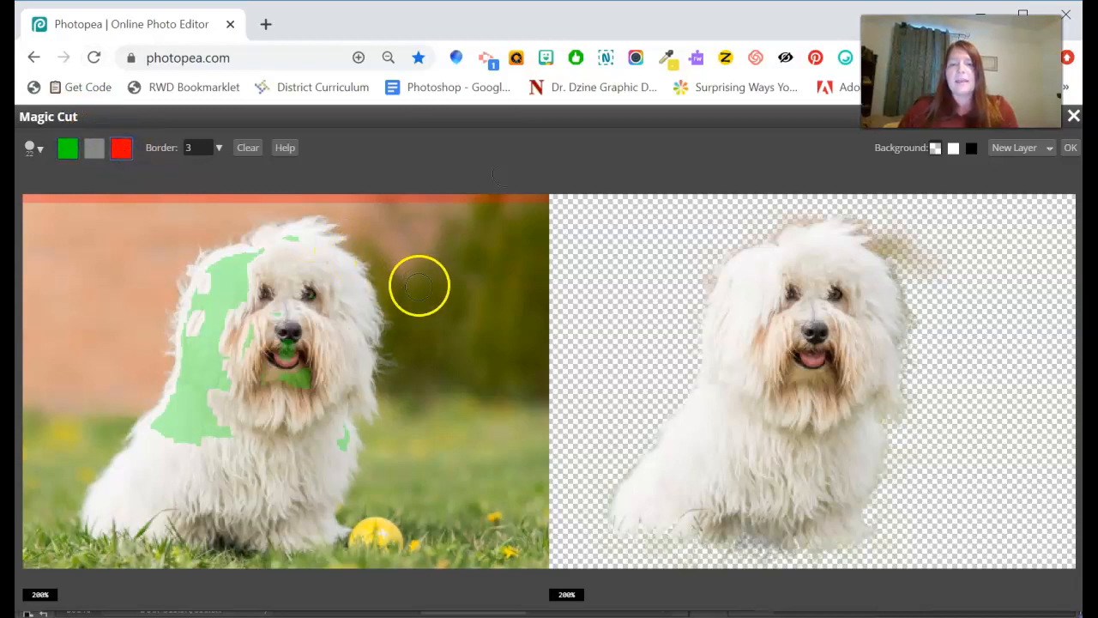
{"action": "left_click_drag", "start_coordinate": [371, 236], "coordinate": [409, 268]}
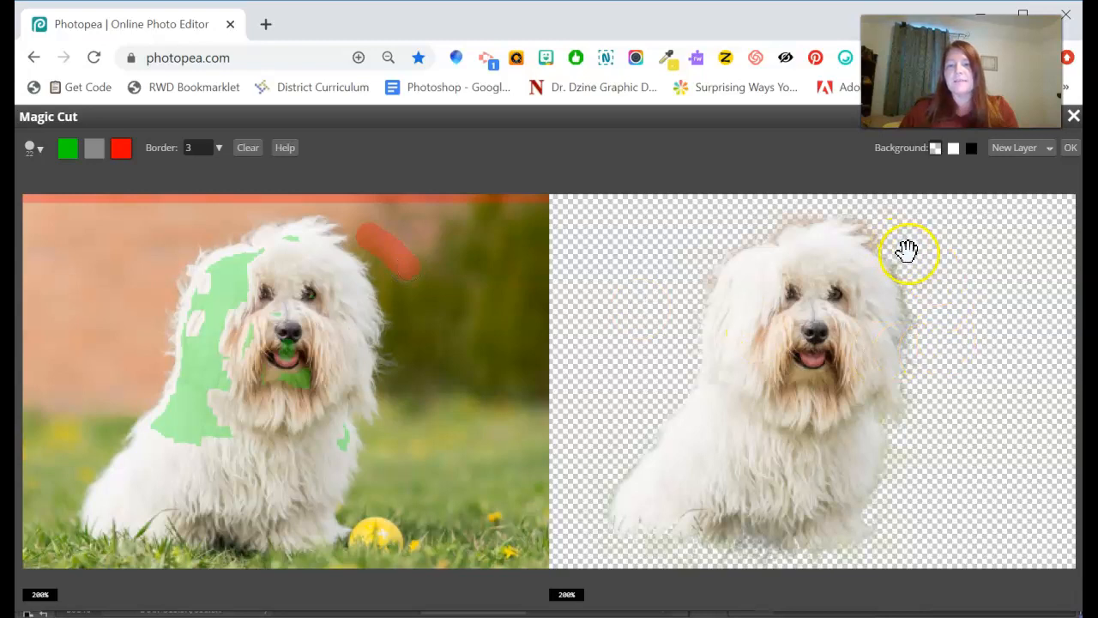
{"action": "left_click_drag", "start_coordinate": [241, 216], "coordinate": [297, 204]}
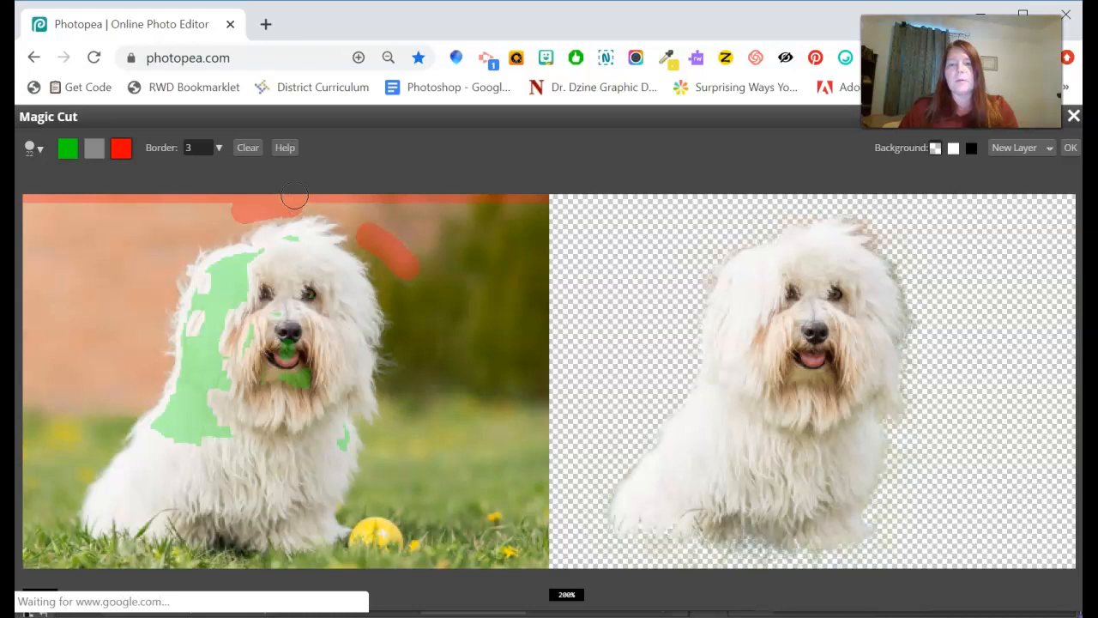
{"action": "left_click_drag", "start_coordinate": [353, 207], "coordinate": [372, 229]}
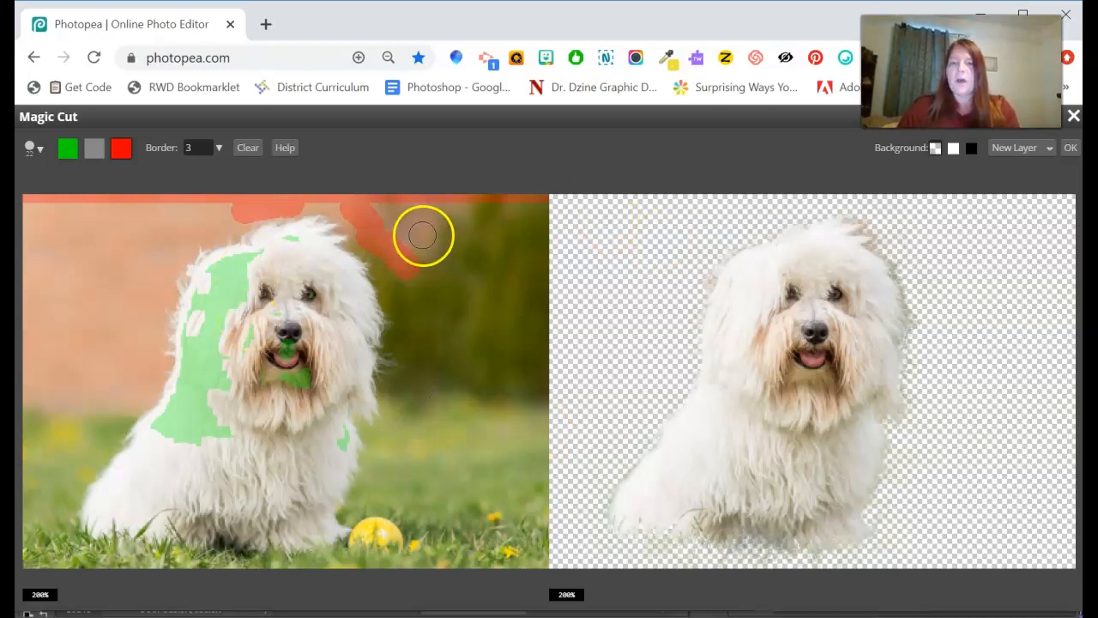
- Preview the dog cutout against the black and white backgrounds
{"action": "left_click", "coordinate": [971, 149]}
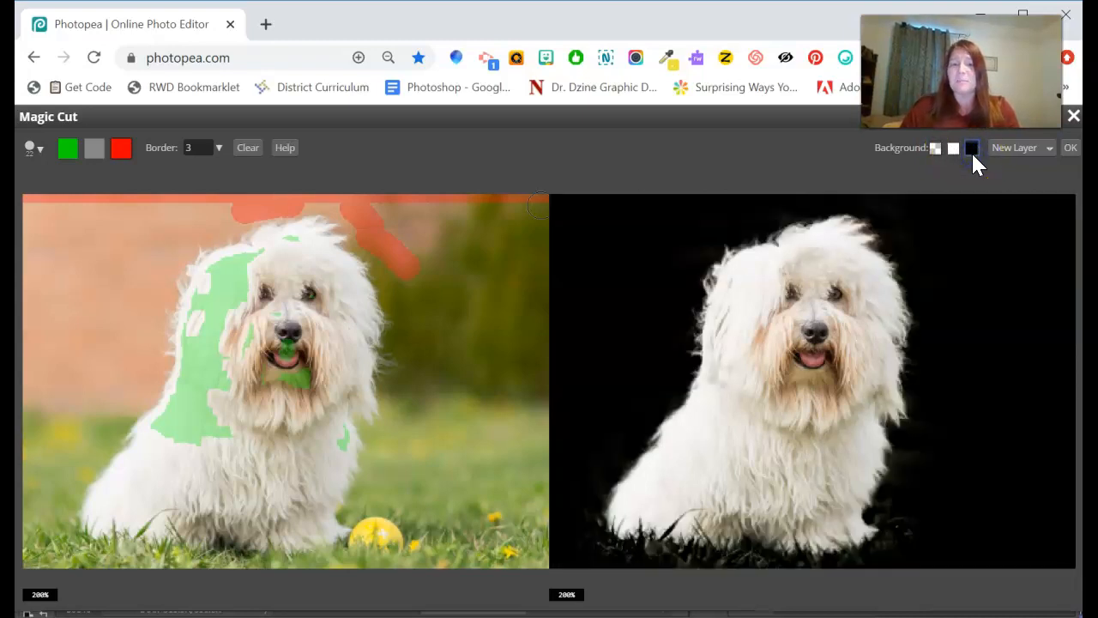
{"action": "left_click", "coordinate": [954, 149]}
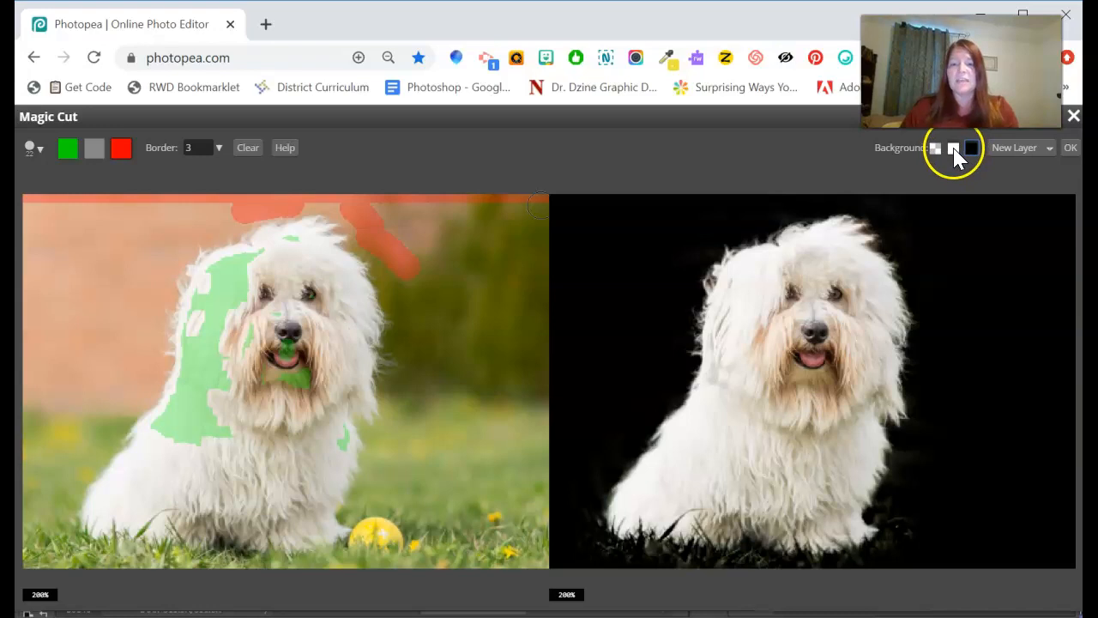
- Preview the dog cutout on white and brush over the hair at the top of the head with the gray Magic Cut marker
{"action": "left_click", "coordinate": [970, 149]}
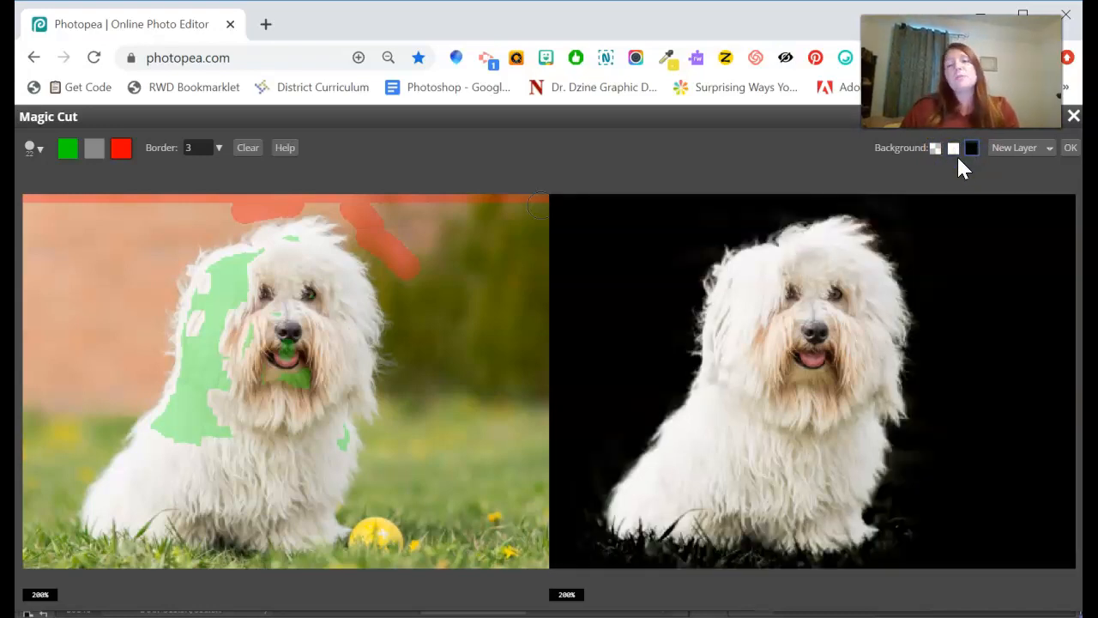
{"action": "left_click", "coordinate": [954, 148]}
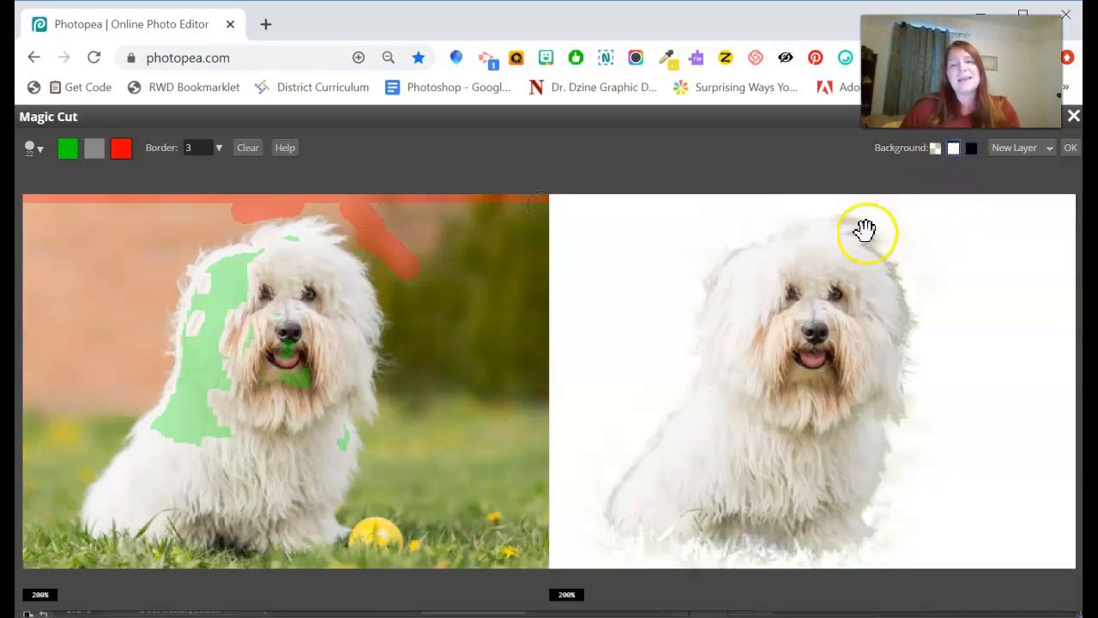
{"action": "left_click", "coordinate": [92, 149]}
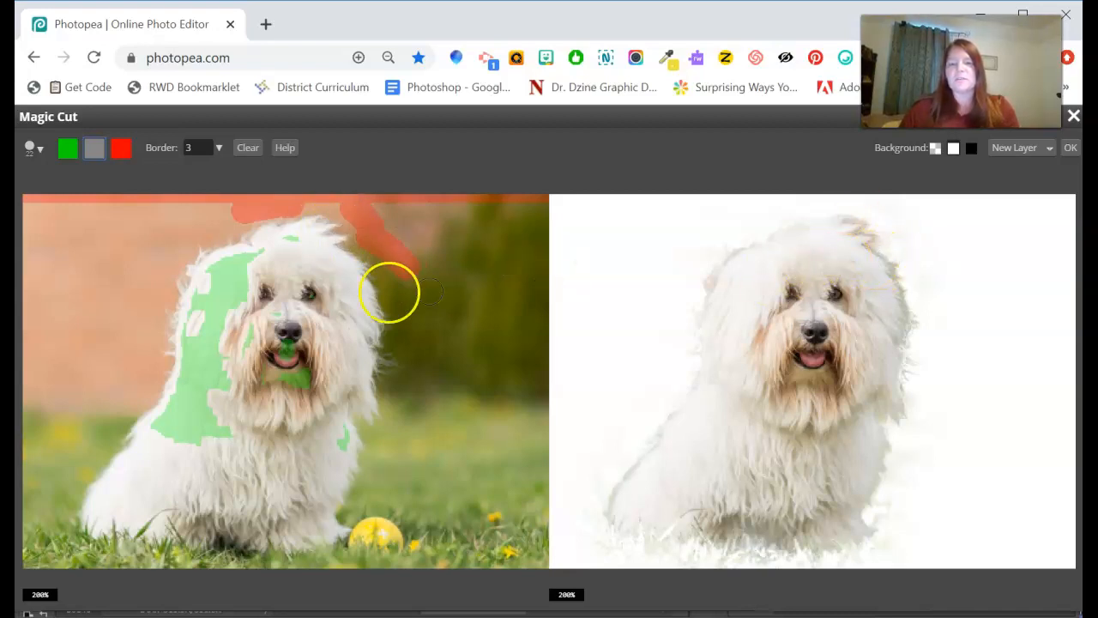
{"action": "left_click_drag", "start_coordinate": [334, 222], "coordinate": [342, 226]}
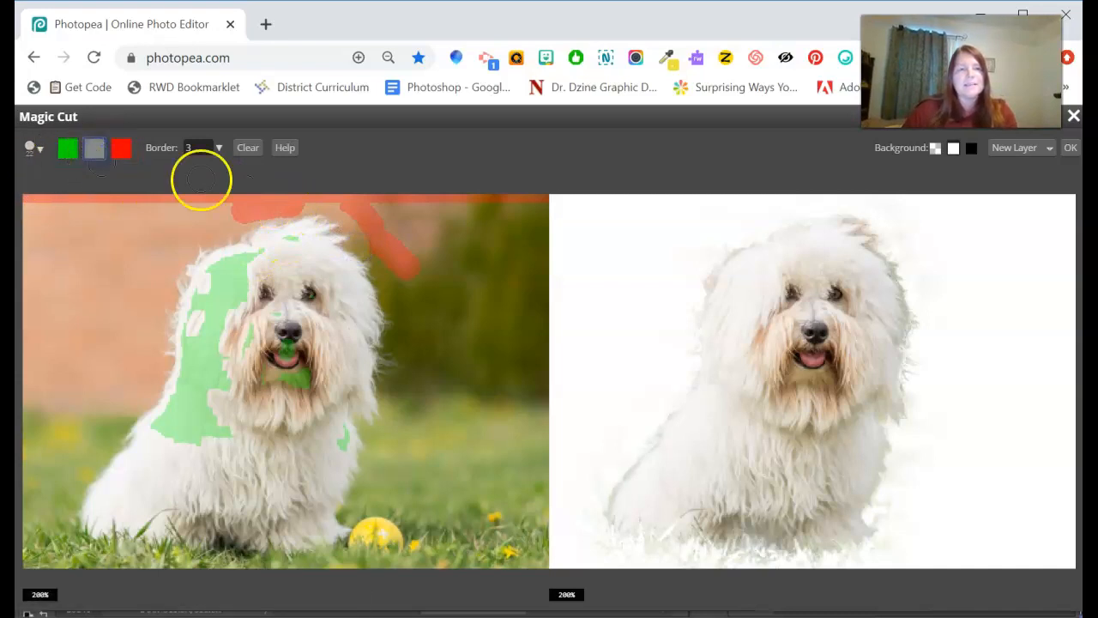
{"action": "left_click_drag", "start_coordinate": [341, 227], "coordinate": [327, 228]}
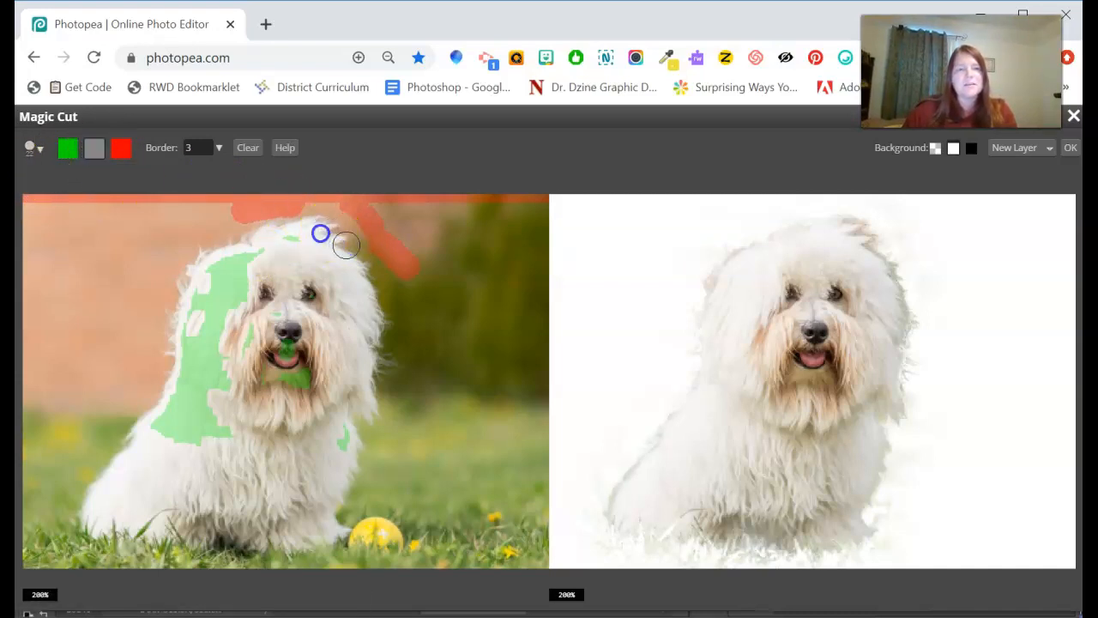
{"action": "left_click_drag", "start_coordinate": [314, 223], "coordinate": [289, 226]}
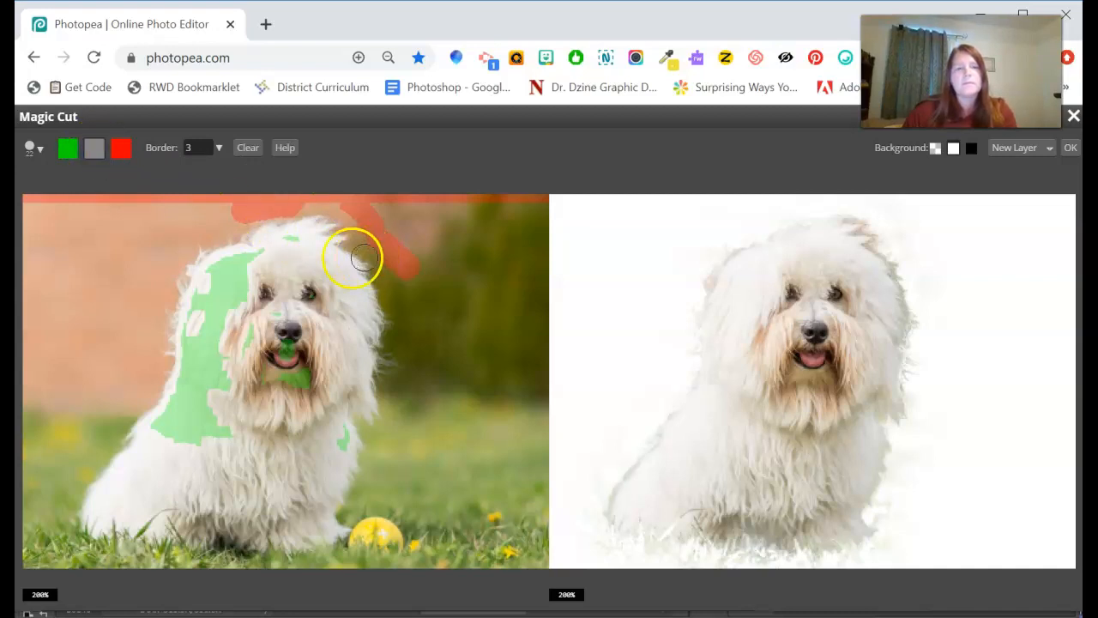
- Mark the top of the dog's head as foreground in green and extend the red background marking beside the head
{"action": "left_click", "coordinate": [67, 148]}
{"action": "mouse_move", "coordinate": [340, 284]}
{"action": "left_mouse_down"}
{"action": "mouse_move", "coordinate": [325, 253]}
{"action": "mouse_move", "coordinate": [313, 247]}
{"action": "mouse_move", "coordinate": [338, 275]}
{"action": "mouse_move", "coordinate": [298, 247]}
{"action": "mouse_move", "coordinate": [307, 236]}
{"action": "mouse_move", "coordinate": [290, 239]}
{"action": "mouse_move", "coordinate": [359, 233]}
{"action": "mouse_move", "coordinate": [342, 209]}
{"action": "mouse_move", "coordinate": [389, 225]}
{"action": "mouse_move", "coordinate": [391, 255]}
{"action": "left_mouse_up"}
{"action": "left_click", "coordinate": [123, 147]}
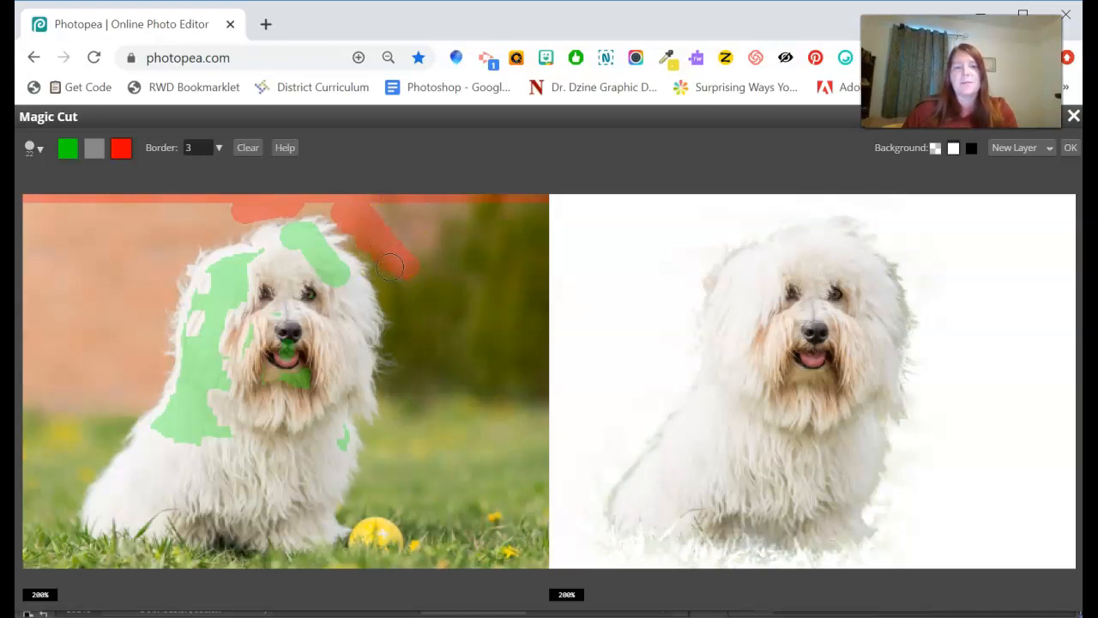
{"action": "left_click_drag", "start_coordinate": [396, 289], "coordinate": [400, 272]}
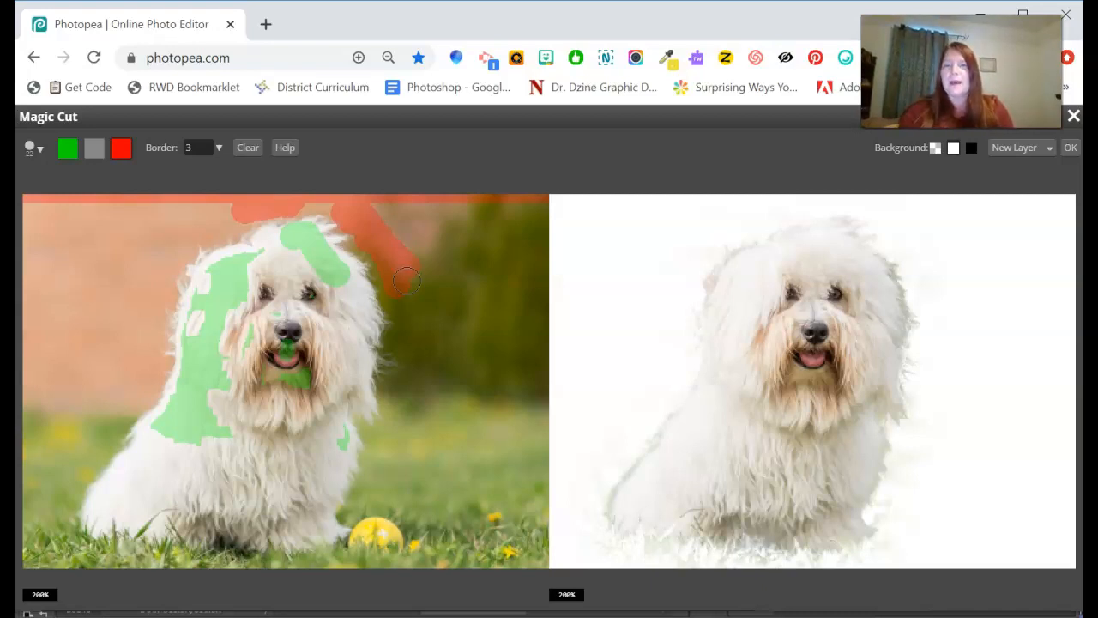
{"action": "left_click", "coordinate": [479, 200]}
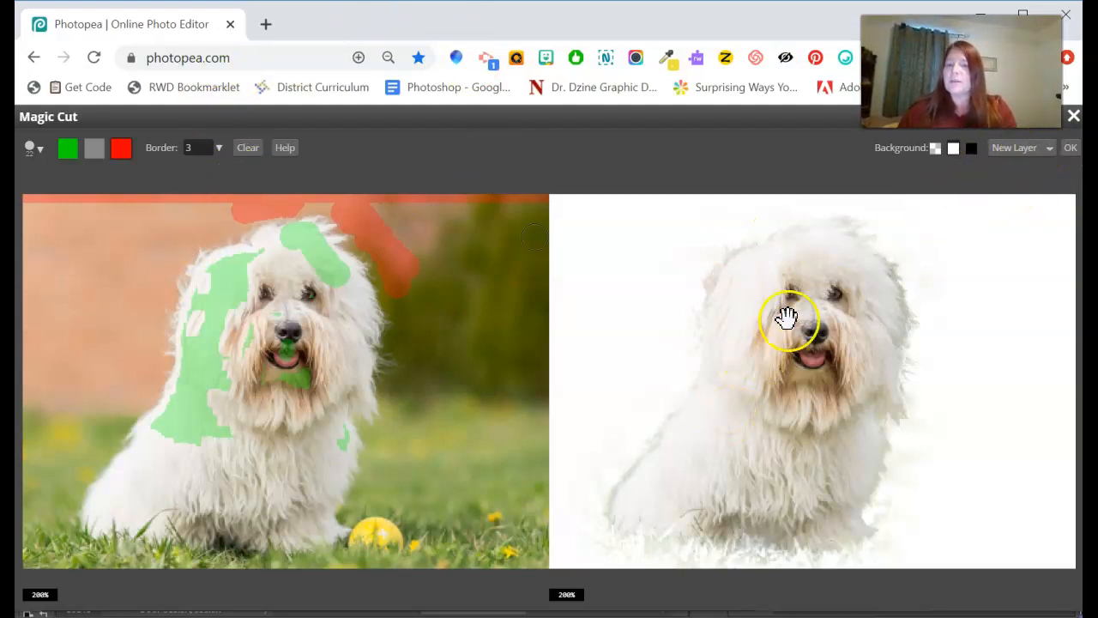
- Output the Magic Cut result as a Selection
{"action": "left_click", "coordinate": [1009, 148]}
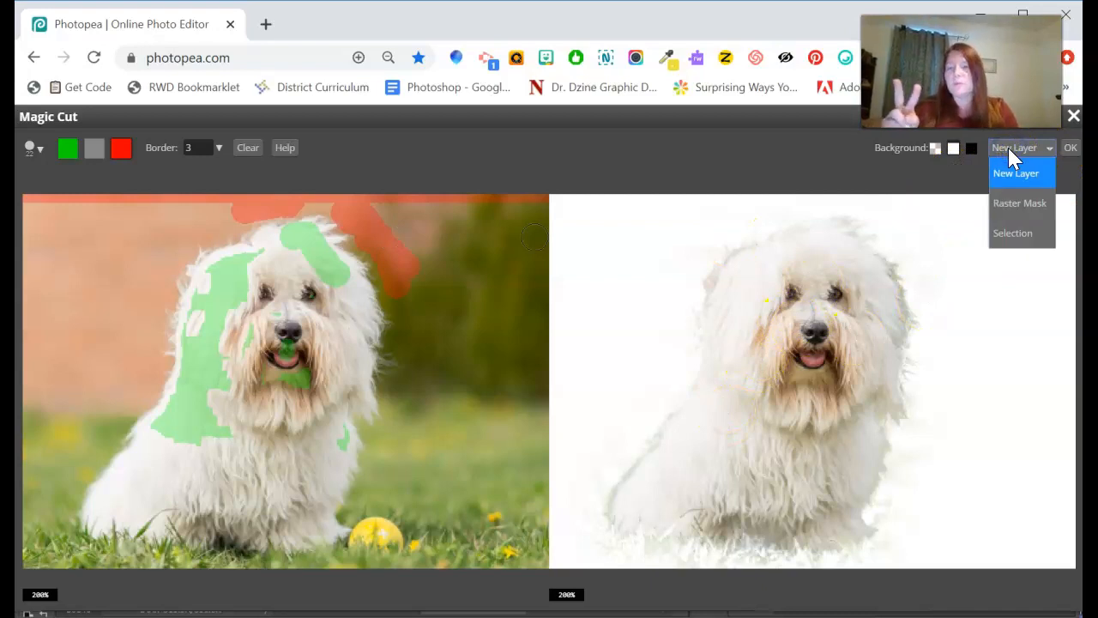
{"action": "left_click", "coordinate": [1024, 204]}
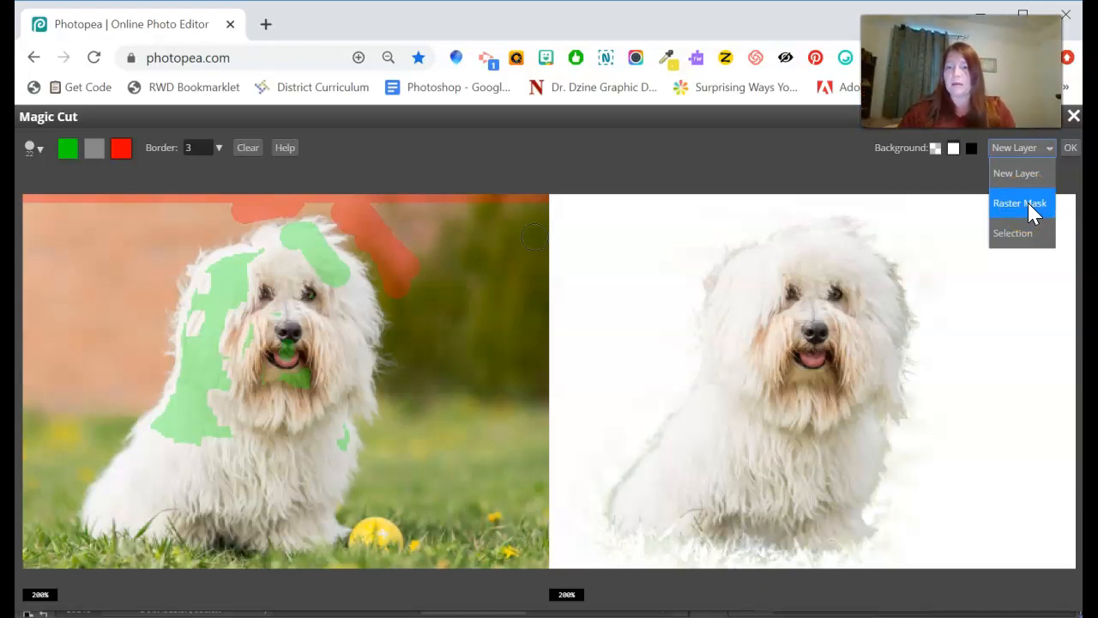
{"action": "left_click", "coordinate": [1028, 232]}
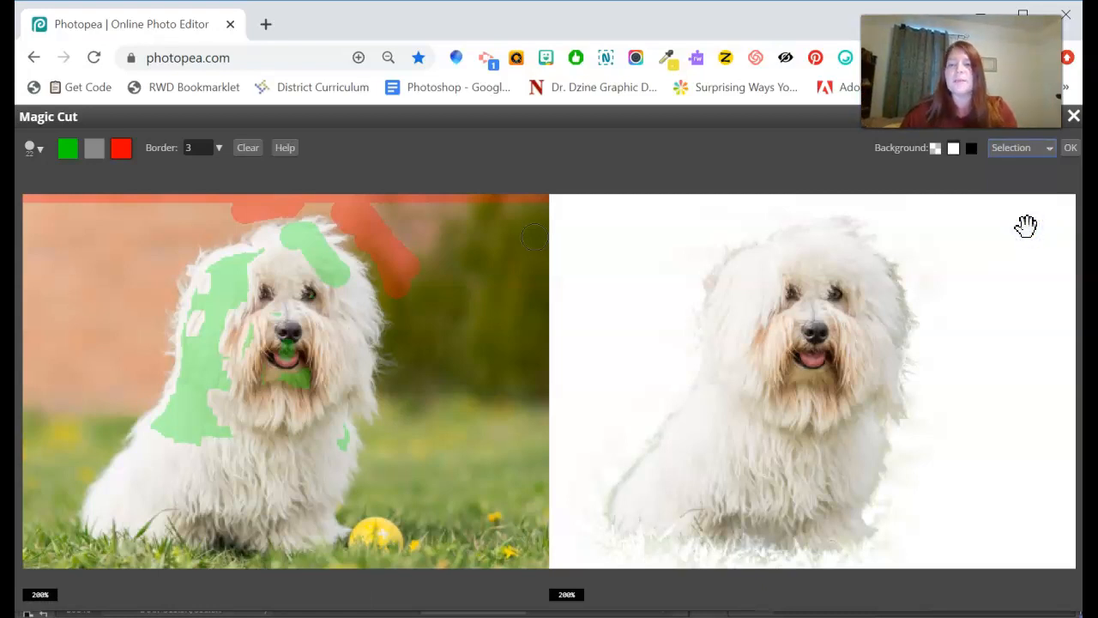
{"action": "left_click", "coordinate": [1072, 150]}
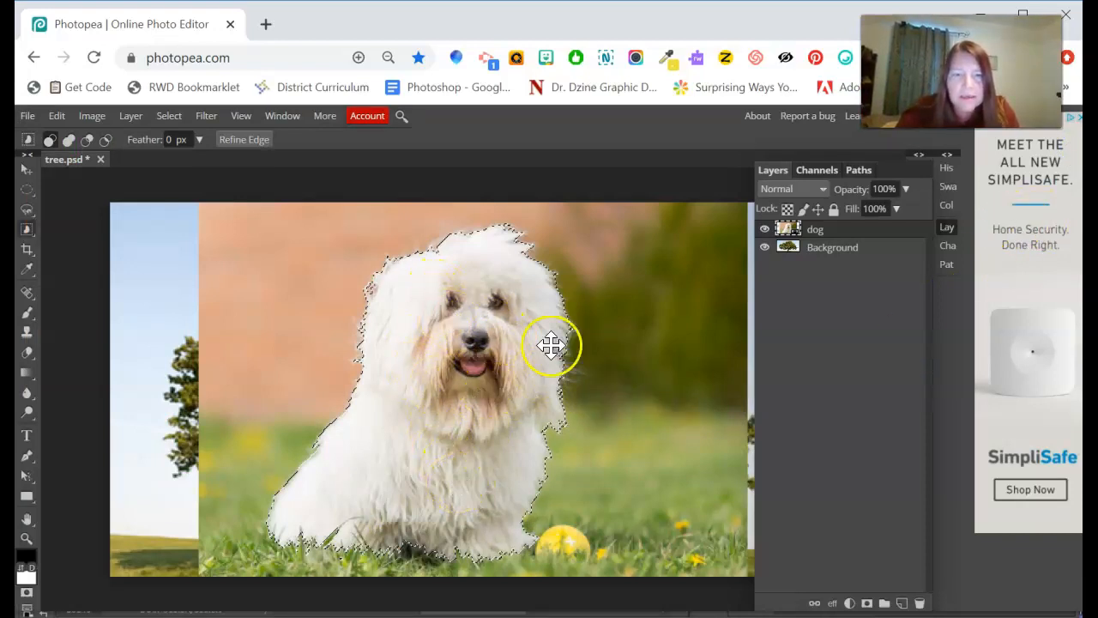
- Check the dog selection in Quick Mask mode, then add a raster mask to the dog layer from the selection
{"action": "left_click", "coordinate": [27, 594]}
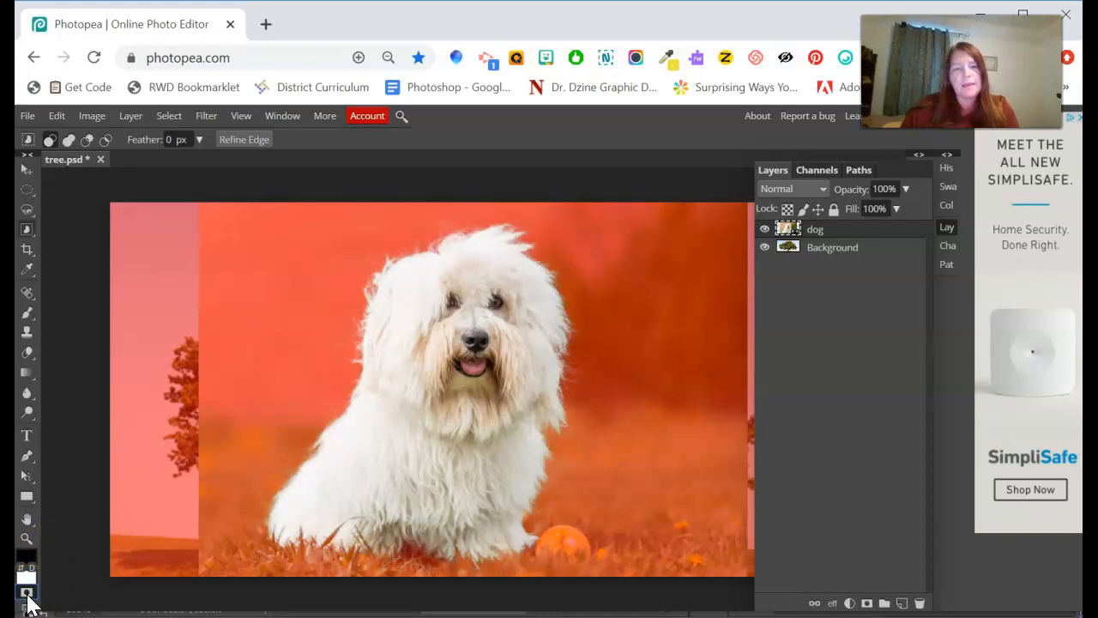
{"action": "left_click", "coordinate": [27, 593]}
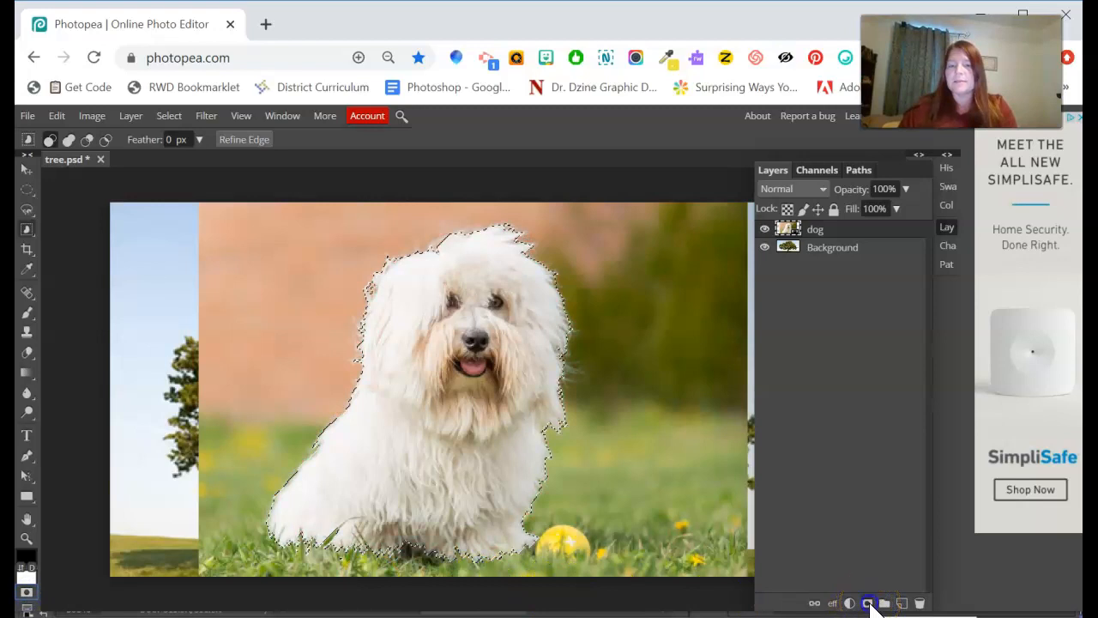
{"action": "left_click", "coordinate": [868, 603]}
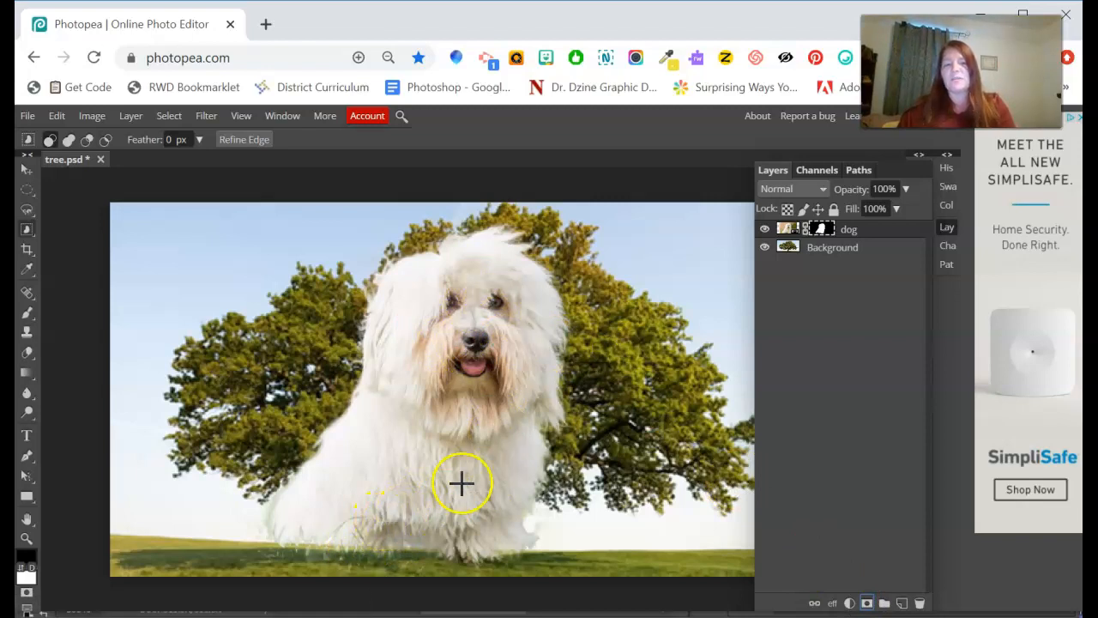
- Display the dog layer's mask alone and paint the gray patches inside the dog shape white with a 15 px brush
{"action": "left_click", "coordinate": [833, 232]}
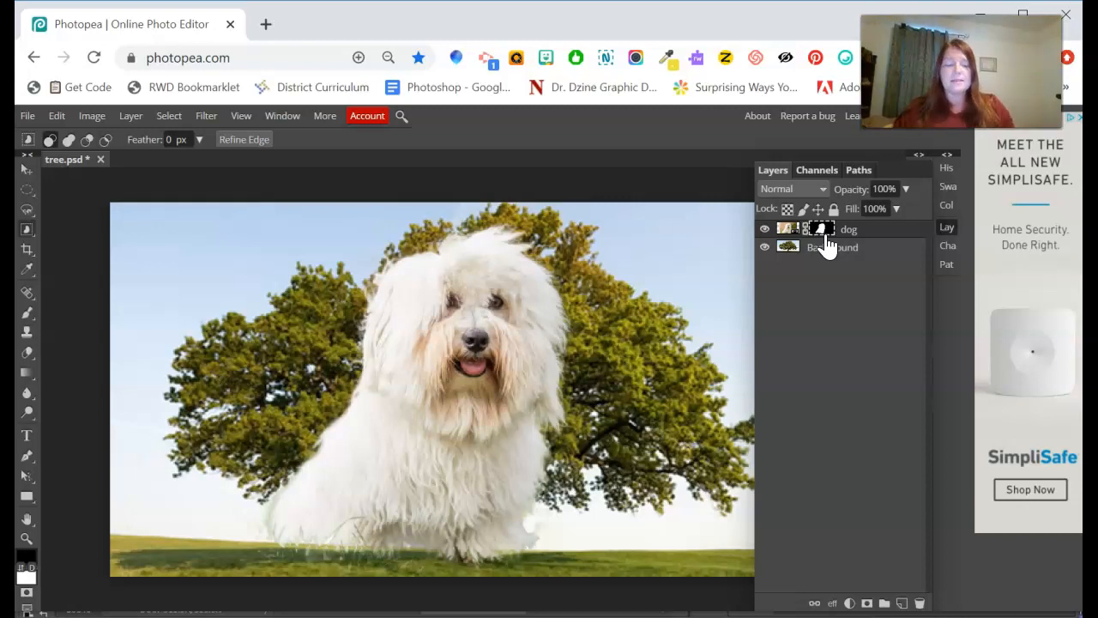
{"action": "left_click", "coordinate": [822, 232], "text": "alt"}
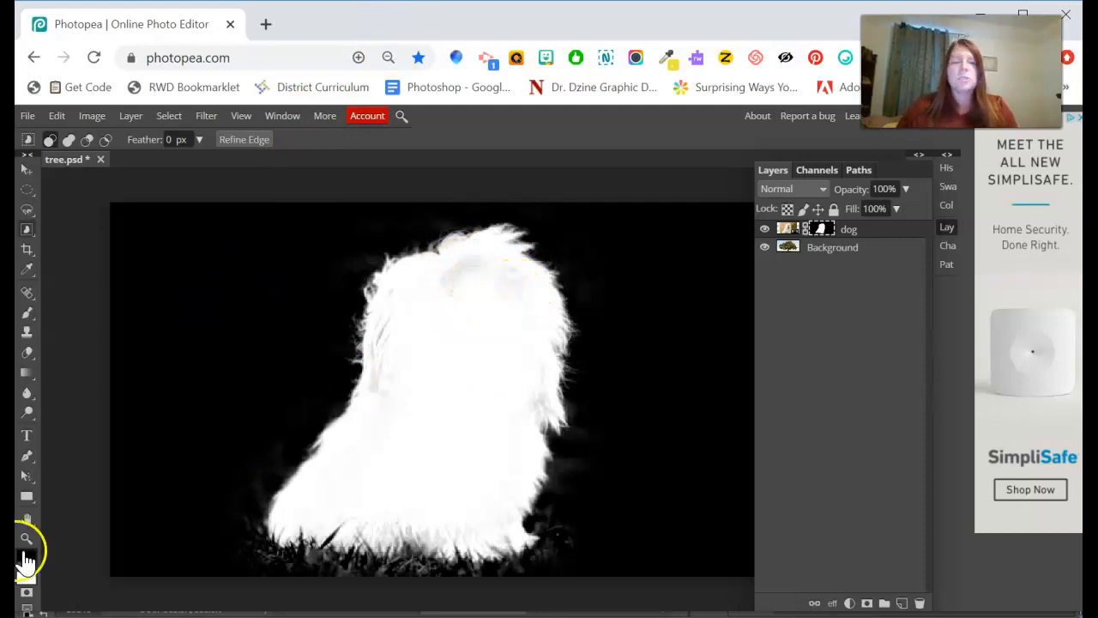
{"action": "left_click", "coordinate": [25, 313]}
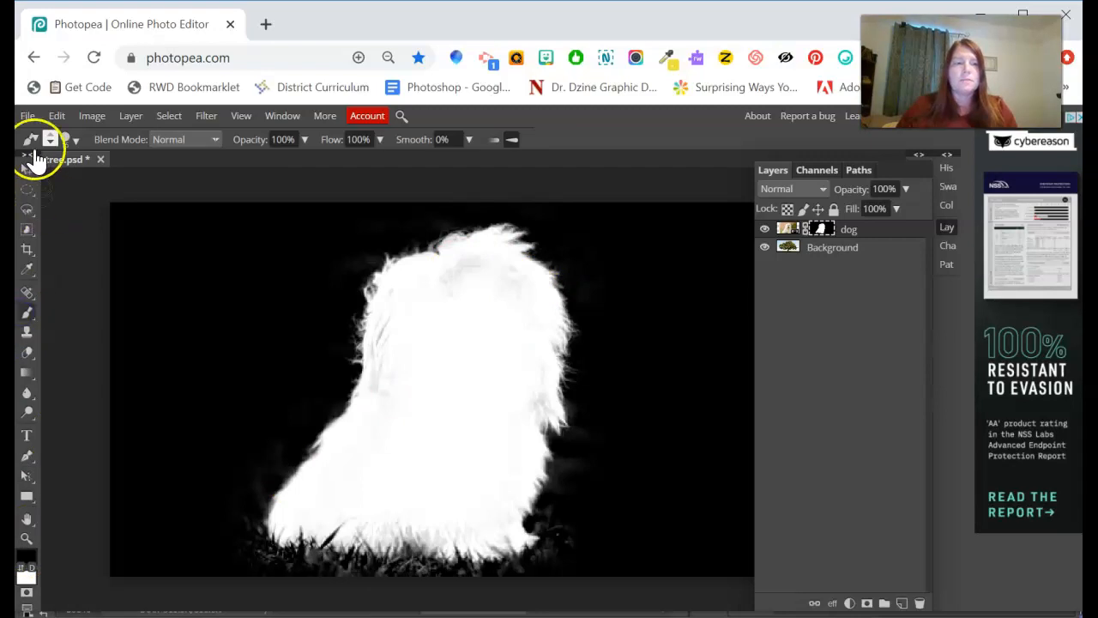
{"action": "left_click", "coordinate": [68, 140]}
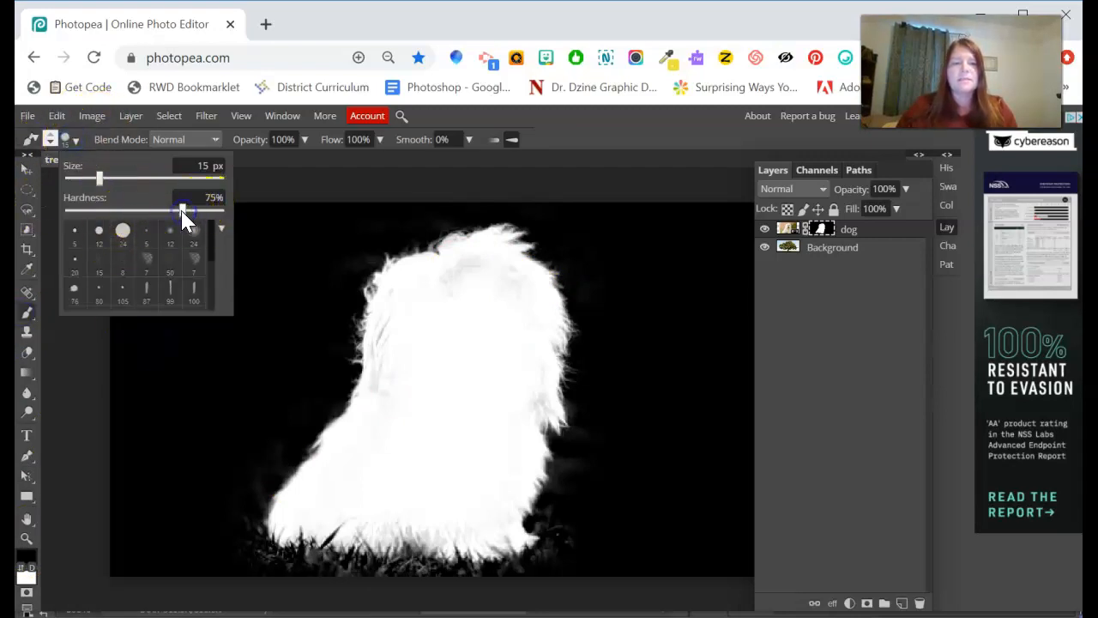
{"action": "left_click", "coordinate": [666, 118]}
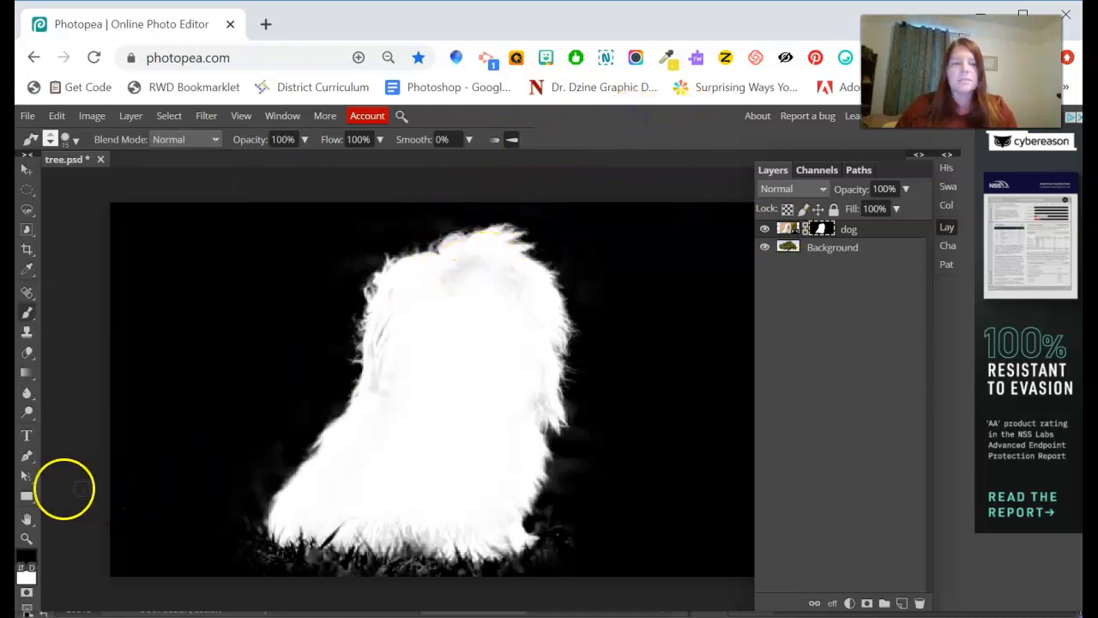
{"action": "left_click", "coordinate": [32, 567]}
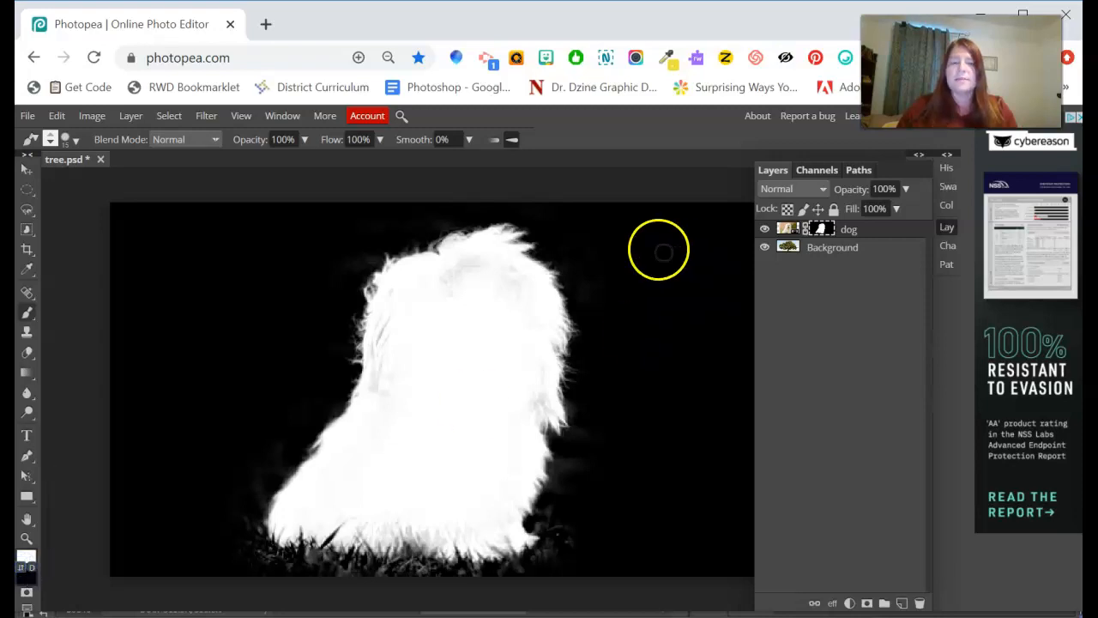
{"action": "mouse_move", "coordinate": [455, 275]}
{"action": "left_mouse_down"}
{"action": "mouse_move", "coordinate": [503, 266]}
{"action": "mouse_move", "coordinate": [519, 297]}
{"action": "mouse_move", "coordinate": [472, 260]}
{"action": "mouse_move", "coordinate": [445, 278]}
{"action": "mouse_move", "coordinate": [494, 283]}
{"action": "mouse_move", "coordinate": [537, 315]}
{"action": "left_mouse_up"}
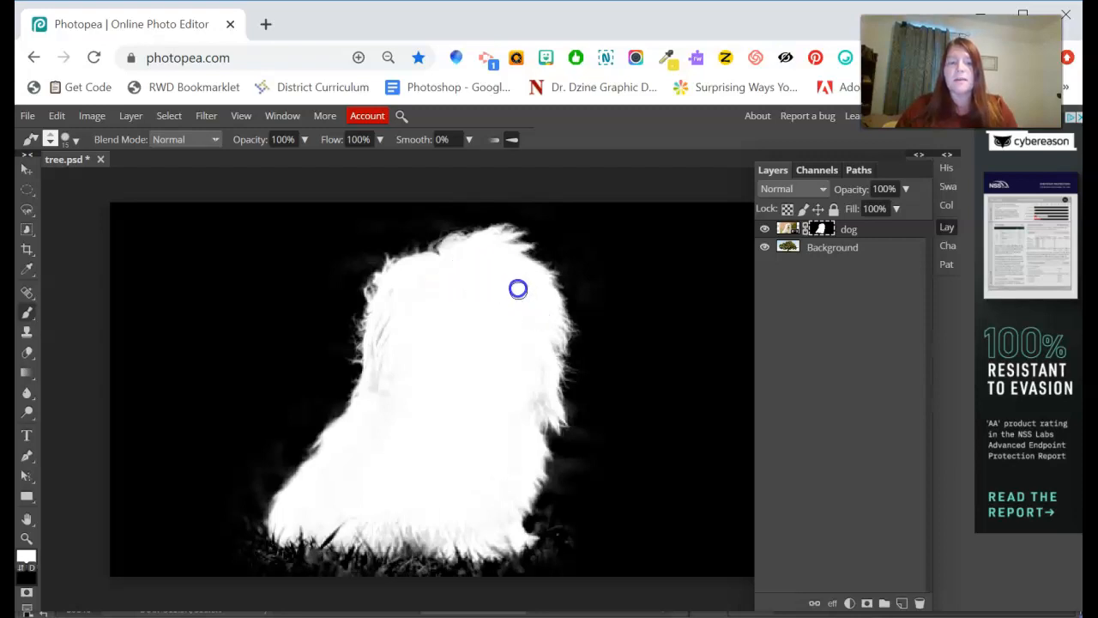
{"action": "mouse_move", "coordinate": [363, 397]}
{"action": "left_mouse_down"}
{"action": "mouse_move", "coordinate": [374, 429]}
{"action": "mouse_move", "coordinate": [389, 393]}
{"action": "left_mouse_up"}
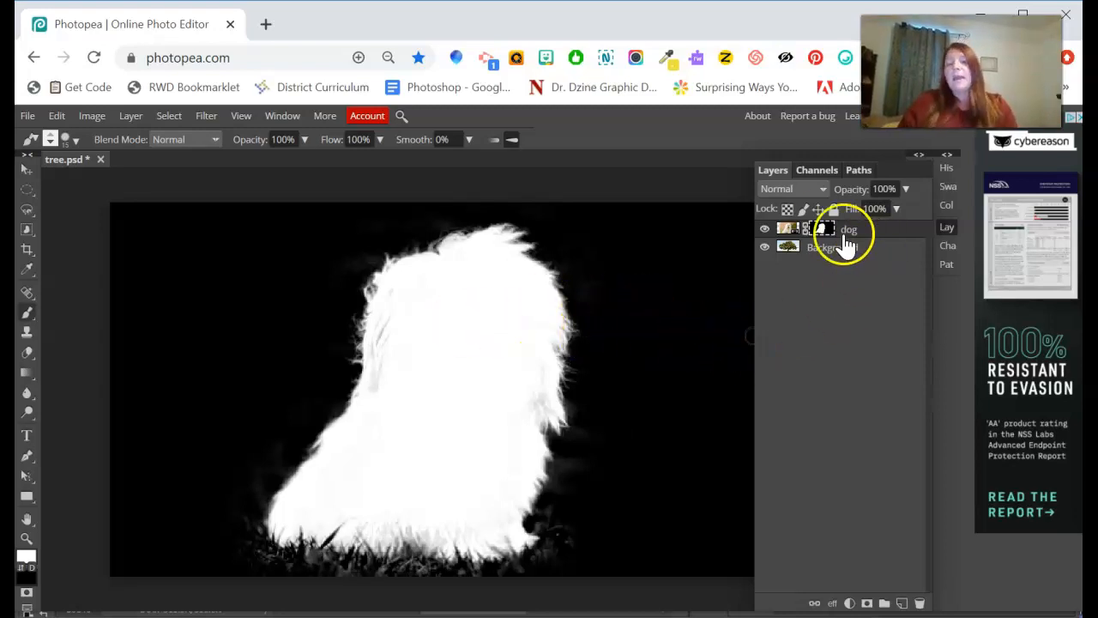
- Toggle between the dog's mask and the composite image, ending on the normal image view
{"action": "left_click", "coordinate": [825, 233], "text": "alt"}
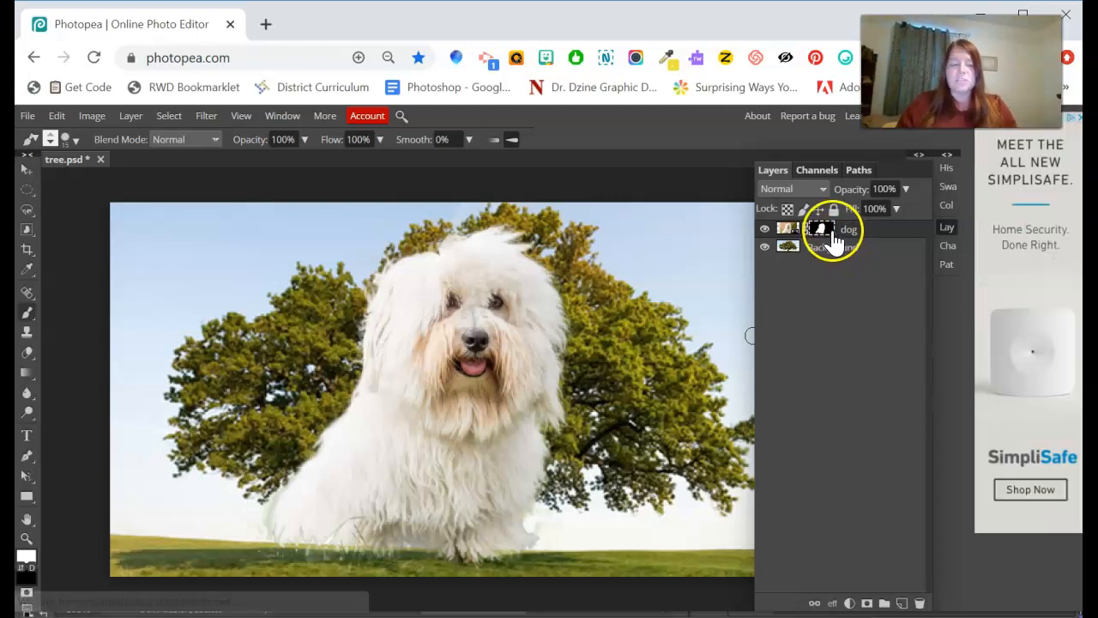
{"action": "left_click", "coordinate": [825, 233], "text": "alt"}
{"action": "left_click", "coordinate": [825, 233], "text": "alt"}
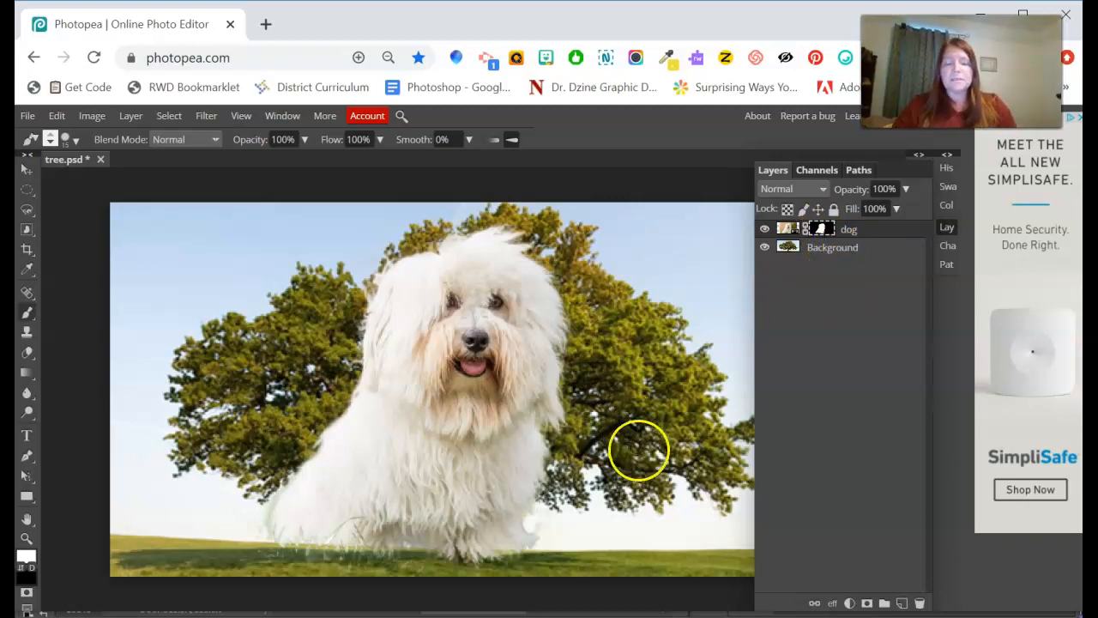
- Scale the masked dog down to about 24% with Free Transform and place it on the grass beside the tree trunk
{"action": "key", "text": "ctrl+t"}
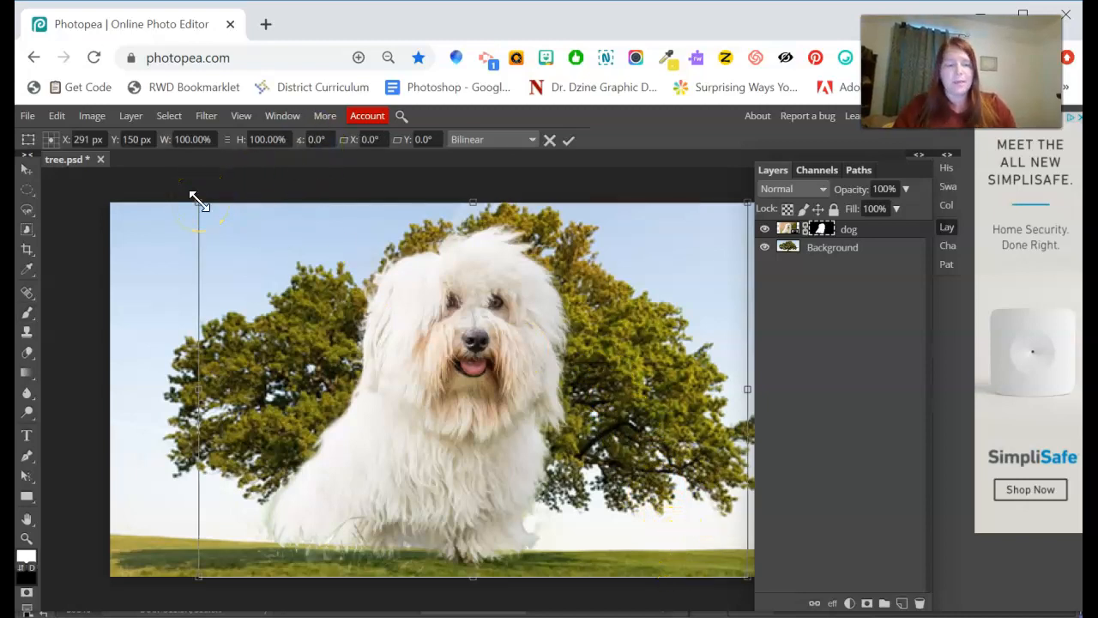
{"action": "left_click_drag", "start_coordinate": [198, 203], "coordinate": [580, 525]}
{"action": "left_click_drag", "start_coordinate": [661, 562], "coordinate": [587, 553]}
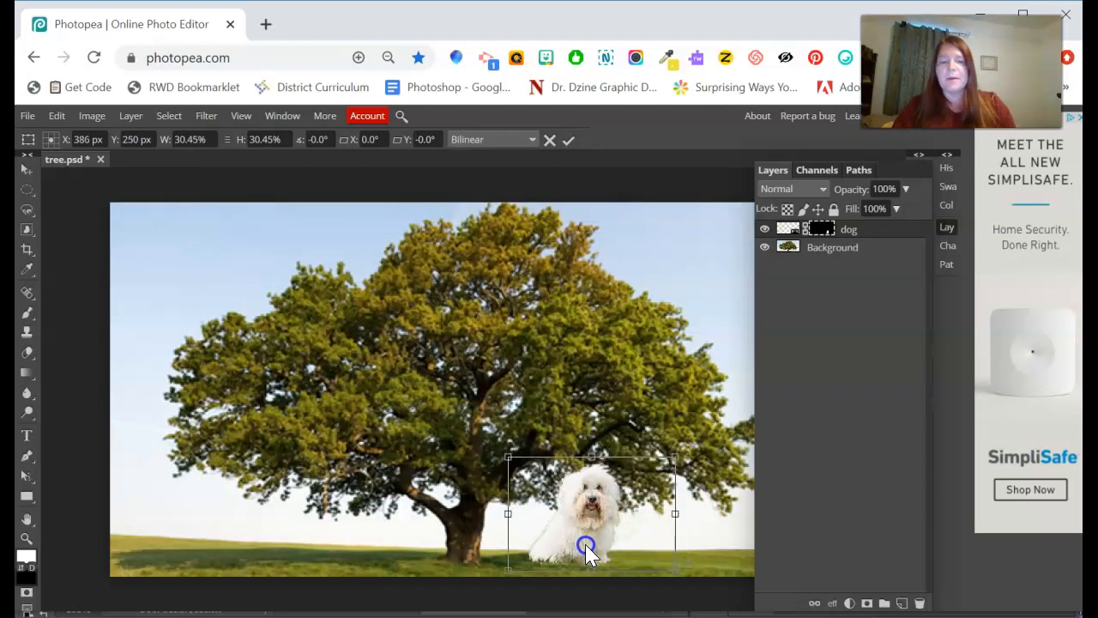
{"action": "left_click_drag", "start_coordinate": [504, 457], "coordinate": [544, 483]}
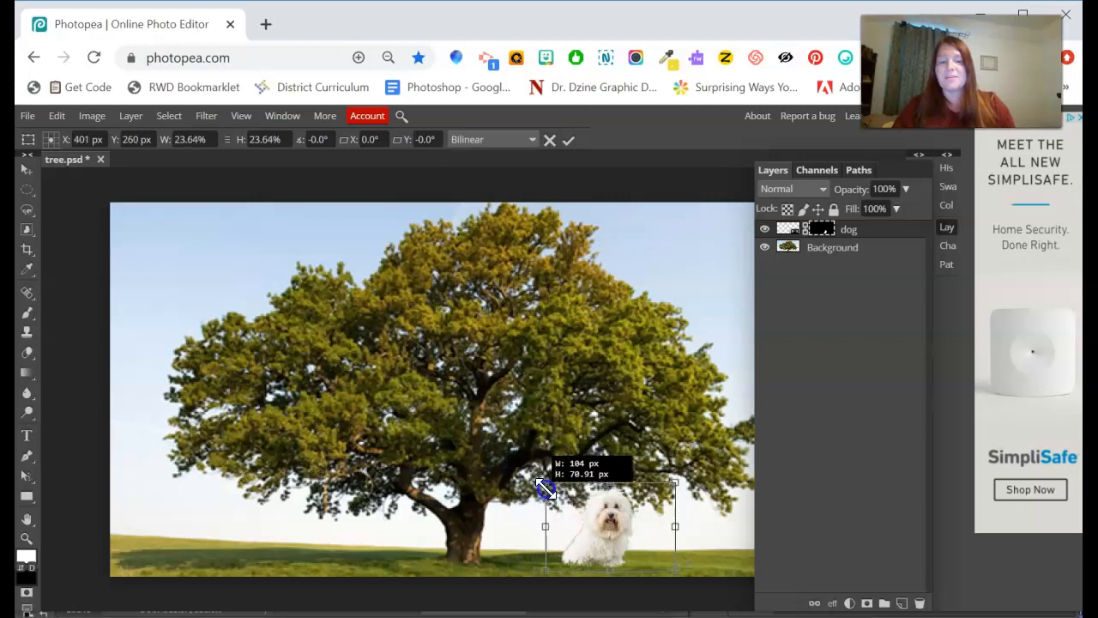
{"action": "left_click_drag", "start_coordinate": [586, 518], "coordinate": [509, 532]}
{"action": "key", "text": "b"}
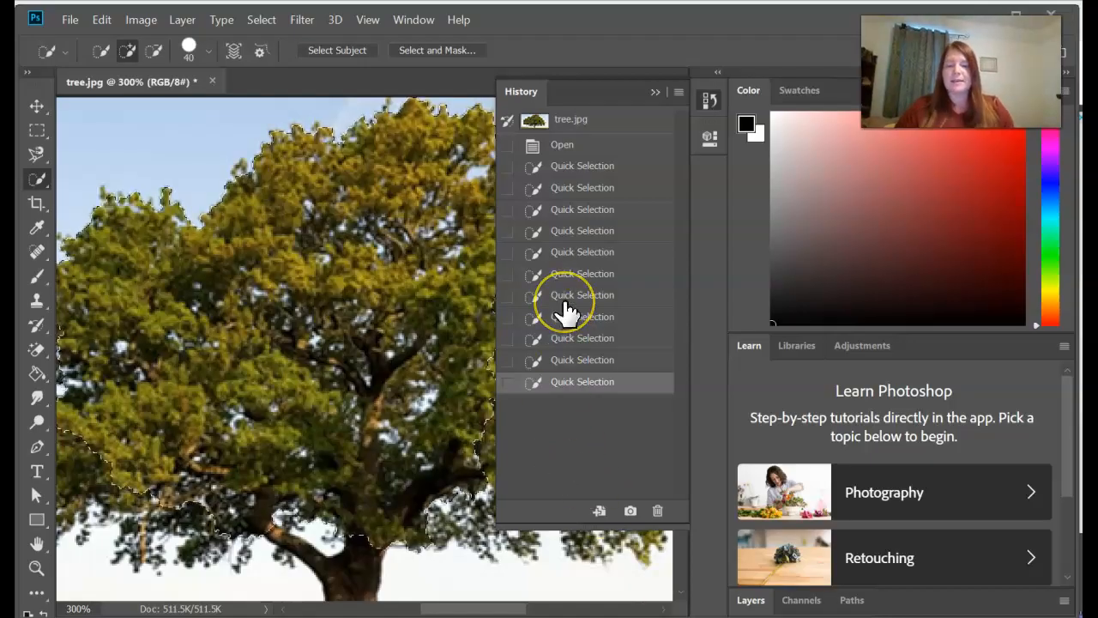
- In Photoshop, view tree.jpg at 100%, clear the tree selection and collapse the History panel
{"action": "key", "text": "ctrl+1"}
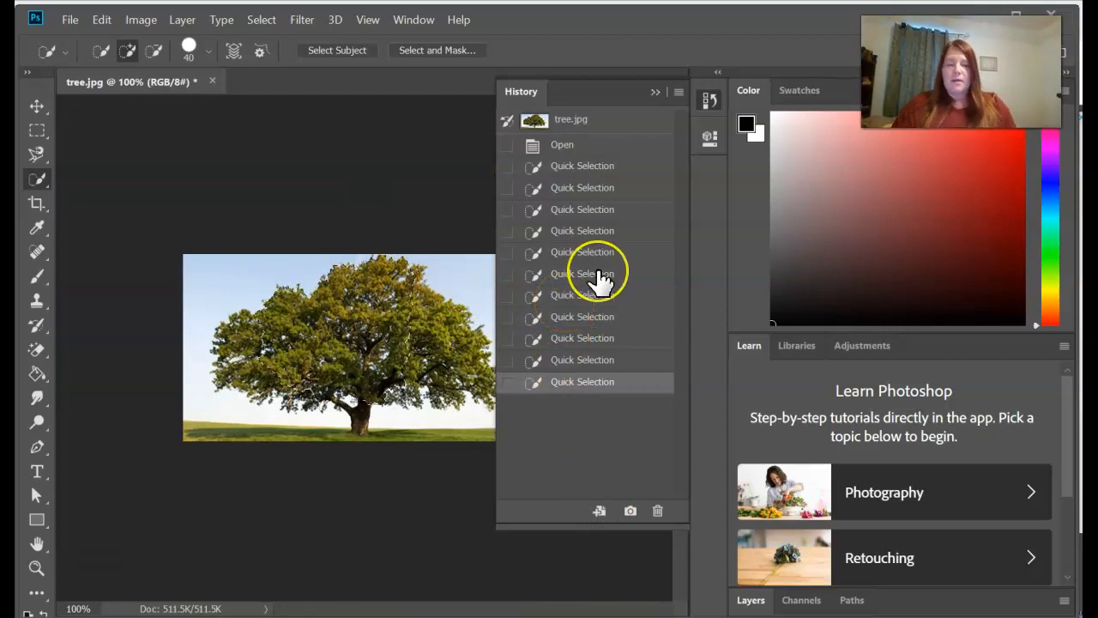
{"action": "key", "text": "ctrl+d"}
{"action": "left_click", "coordinate": [656, 91]}
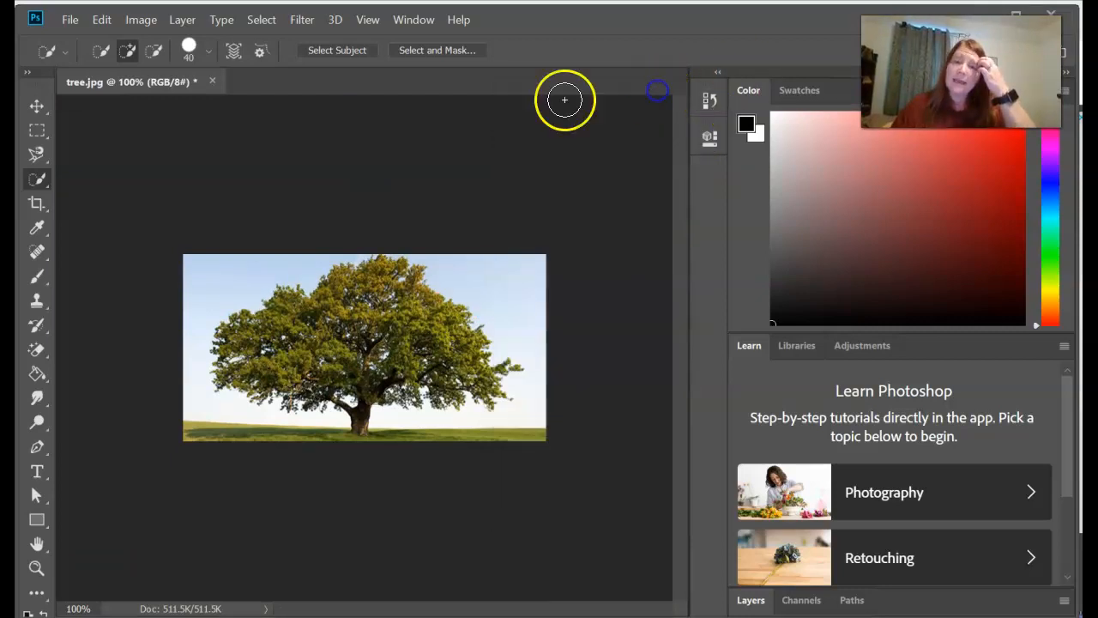
- Place the dog picture as an embedded layer, positioned over the trunk at about X 335 px, Y 214.5 px
{"action": "left_click", "coordinate": [69, 19]}
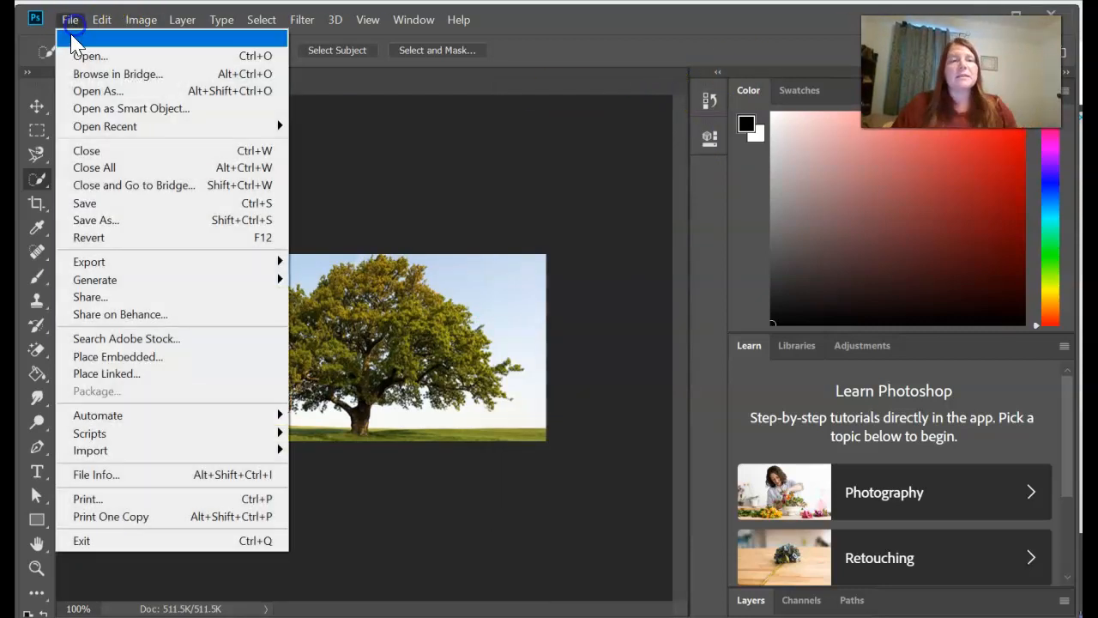
{"action": "left_click", "coordinate": [172, 365]}
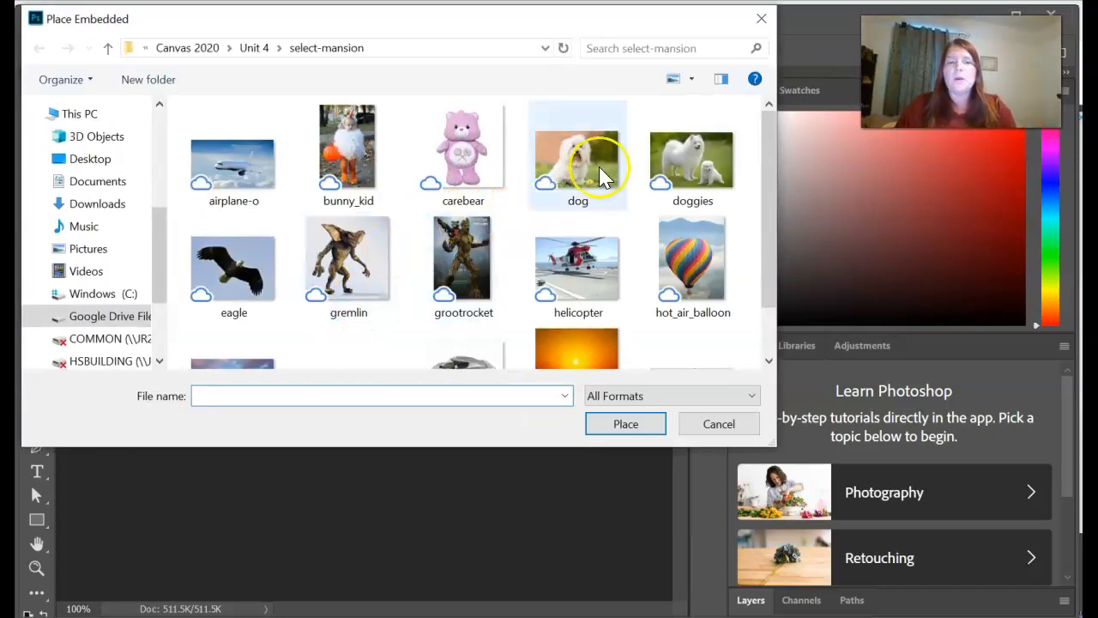
{"action": "double_click", "coordinate": [601, 176]}
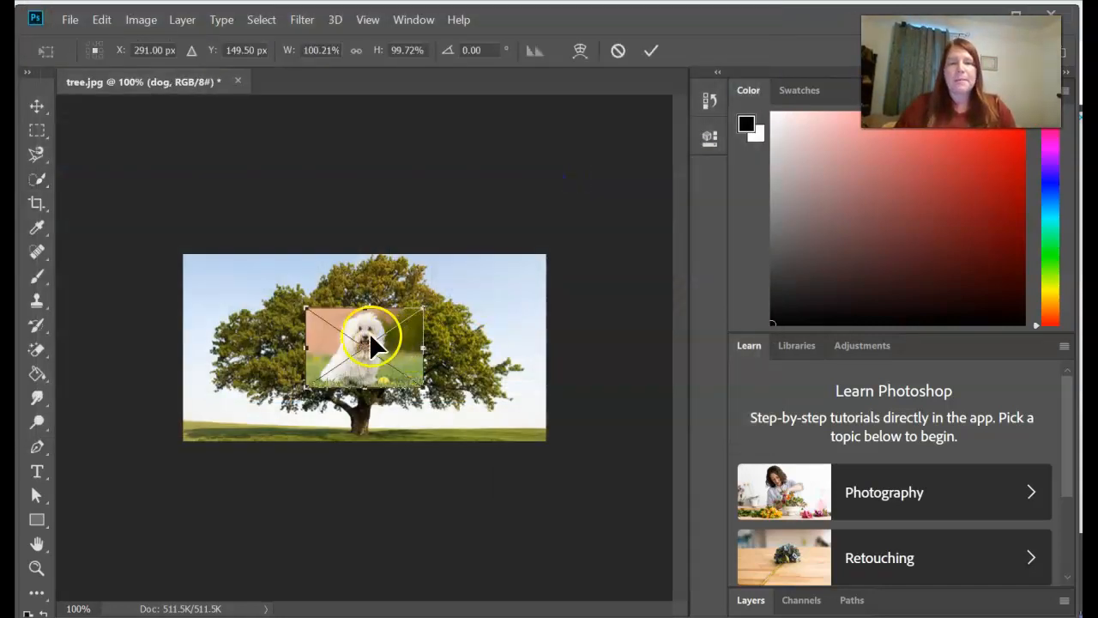
{"action": "left_click_drag", "start_coordinate": [387, 346], "coordinate": [419, 399]}
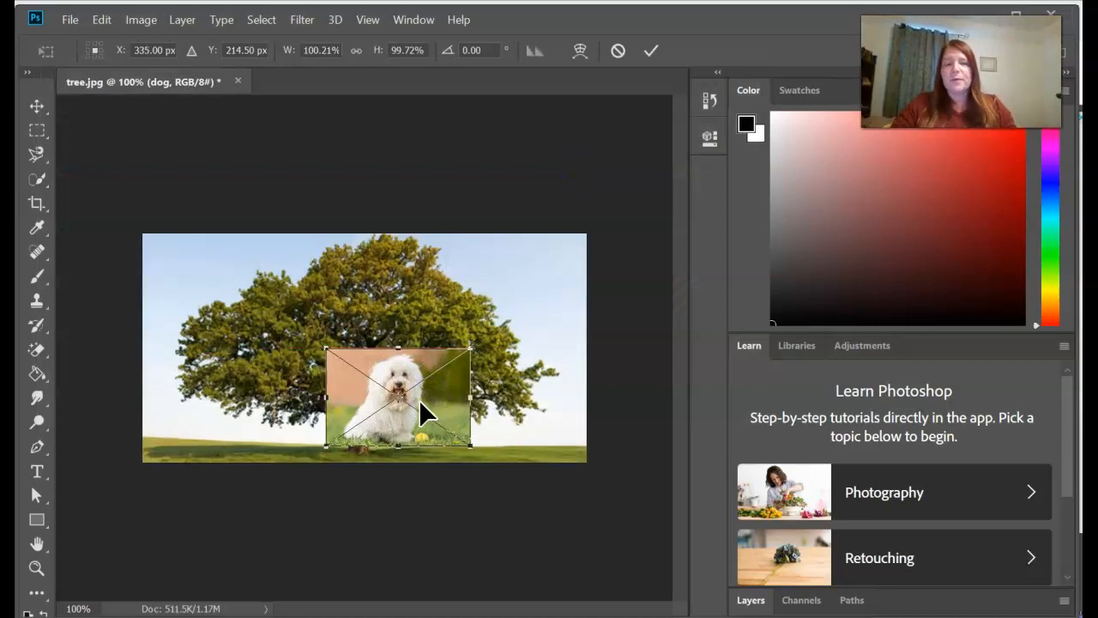
{"action": "key", "text": "ctrl+plus"}
{"action": "key", "text": "ctrl+plus"}
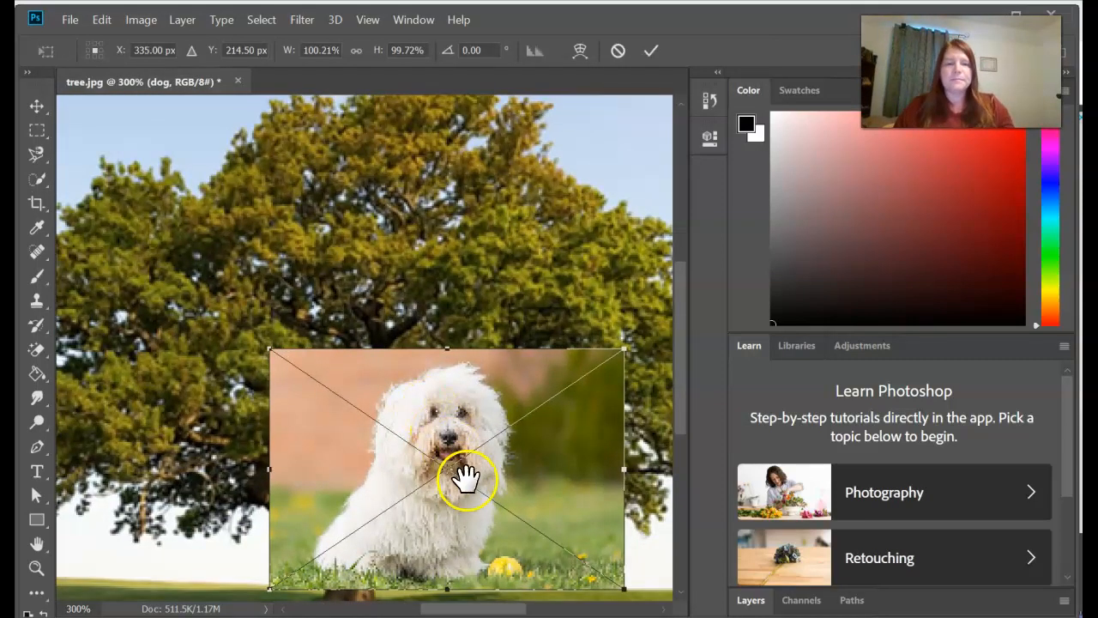
{"action": "left_click_drag", "start_coordinate": [466, 477], "coordinate": [387, 296]}
{"action": "left_click", "coordinate": [651, 52]}
- Select the dog automatically with the Quick Selection tool's Select Subject and open the selection in Select and Mask
{"action": "key", "text": "w"}
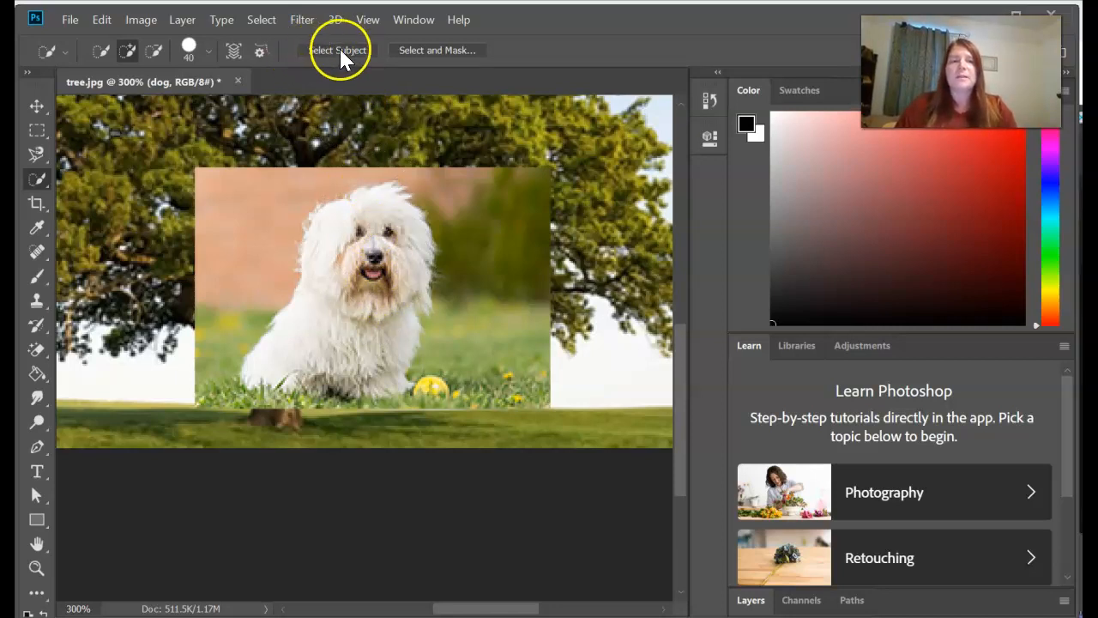
{"action": "right_click", "coordinate": [36, 180]}
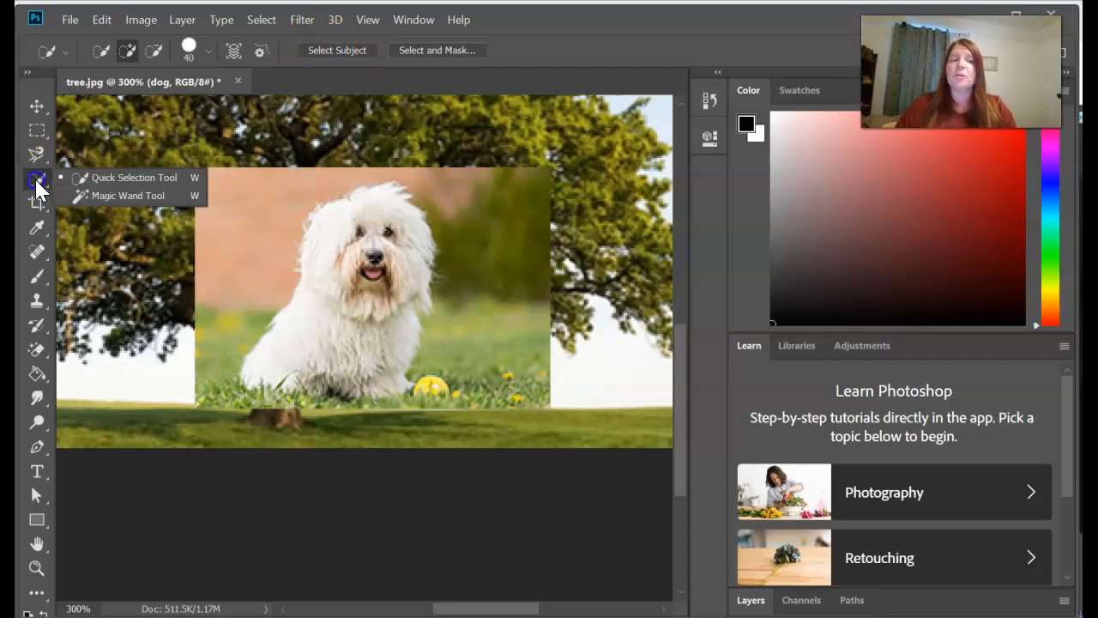
{"action": "left_click", "coordinate": [236, 69]}
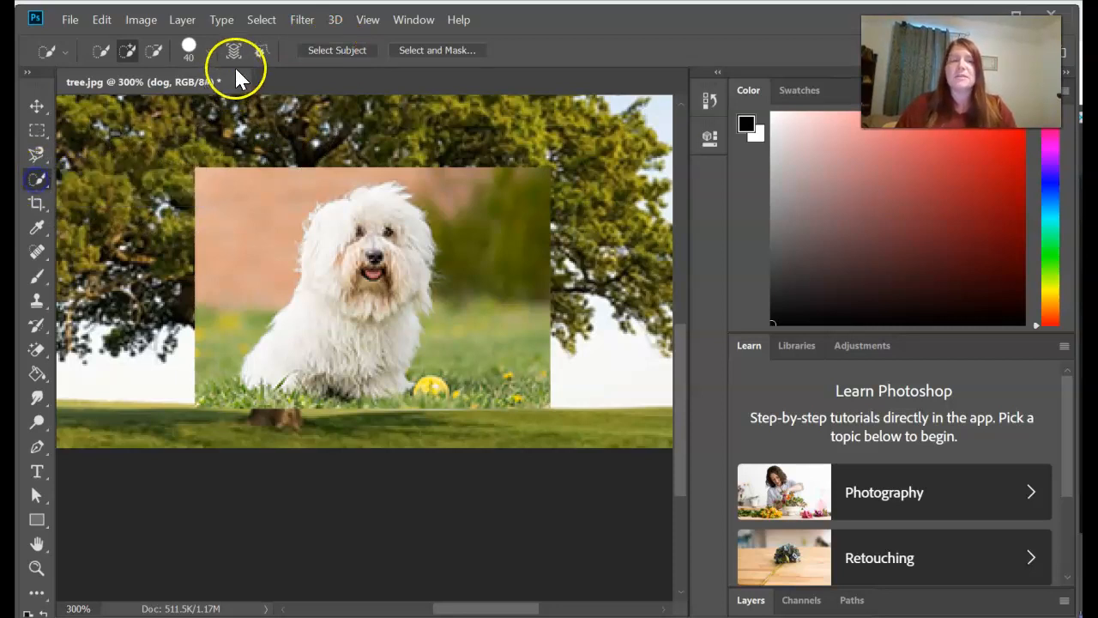
{"action": "left_click", "coordinate": [343, 51]}
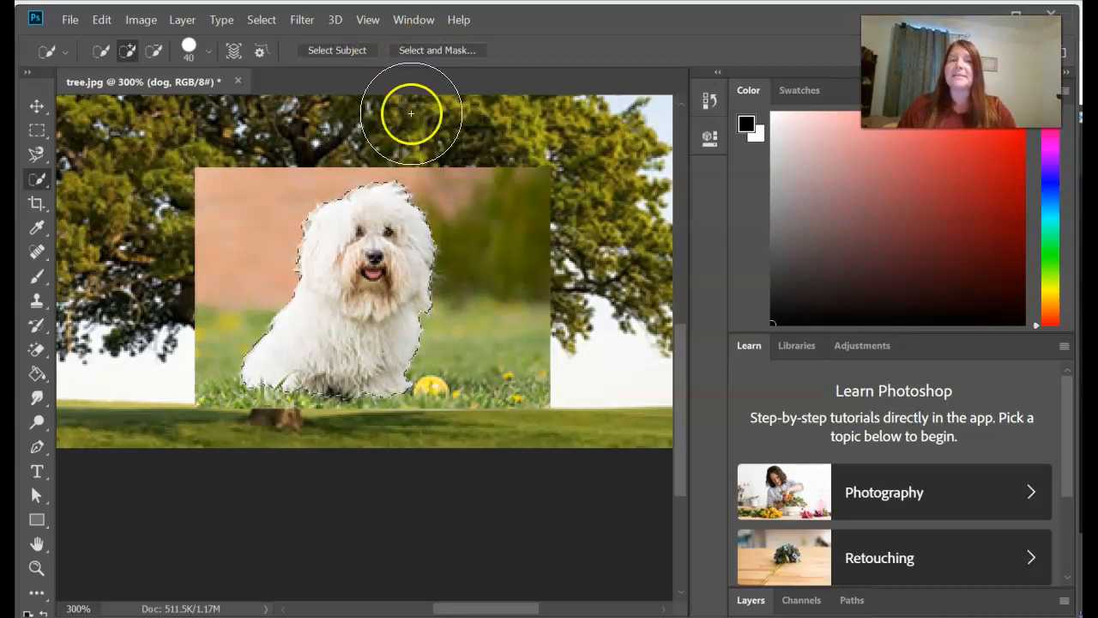
{"action": "left_click", "coordinate": [430, 49]}
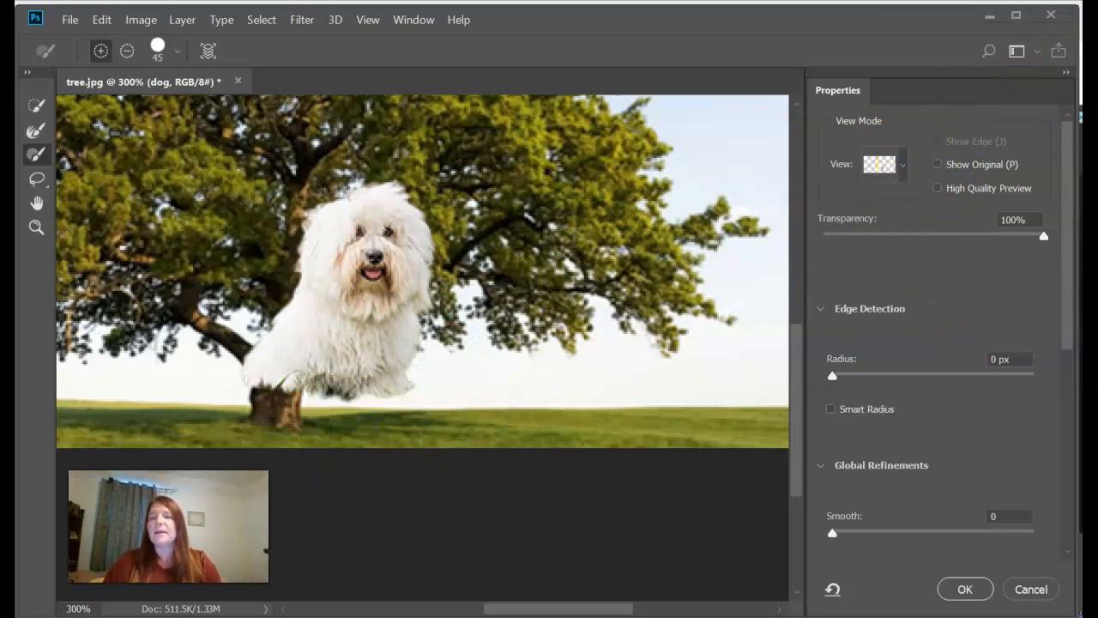
- Try the Contrast refinement at 37%, then reduce it to 2%, leaving Smooth at 0
{"action": "left_click", "coordinate": [1071, 326]}
{"action": "left_click_drag", "start_coordinate": [1069, 328], "coordinate": [1074, 492]}
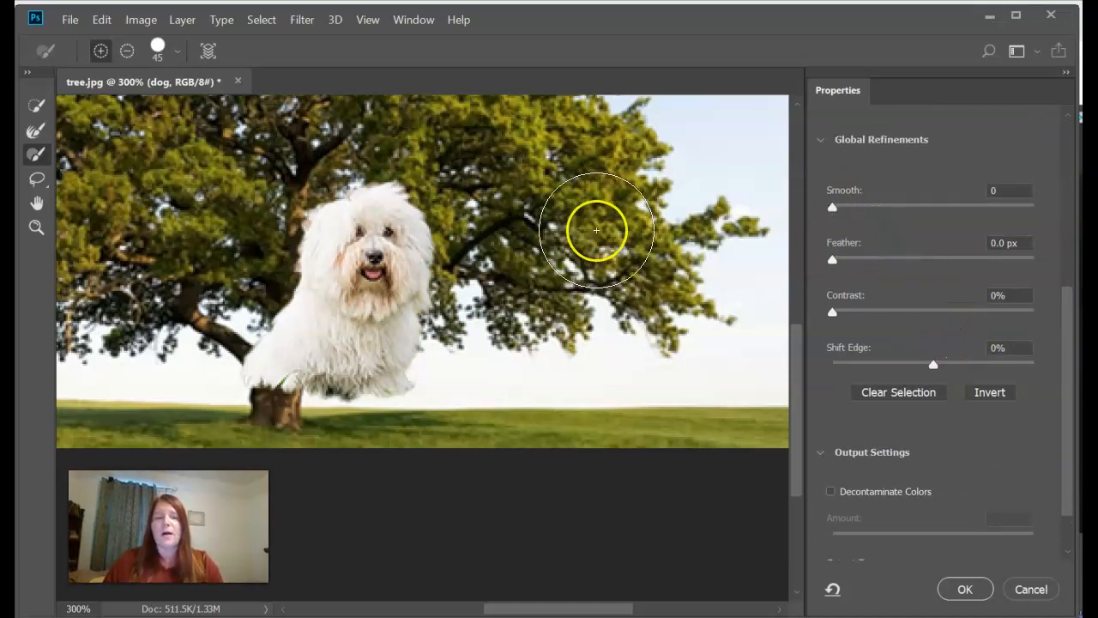
{"action": "key", "text": "ctrl+plus"}
{"action": "mouse_move", "coordinate": [832, 208]}
{"action": "left_mouse_down"}
{"action": "mouse_move", "coordinate": [909, 214]}
{"action": "mouse_move", "coordinate": [821, 209]}
{"action": "left_mouse_up"}
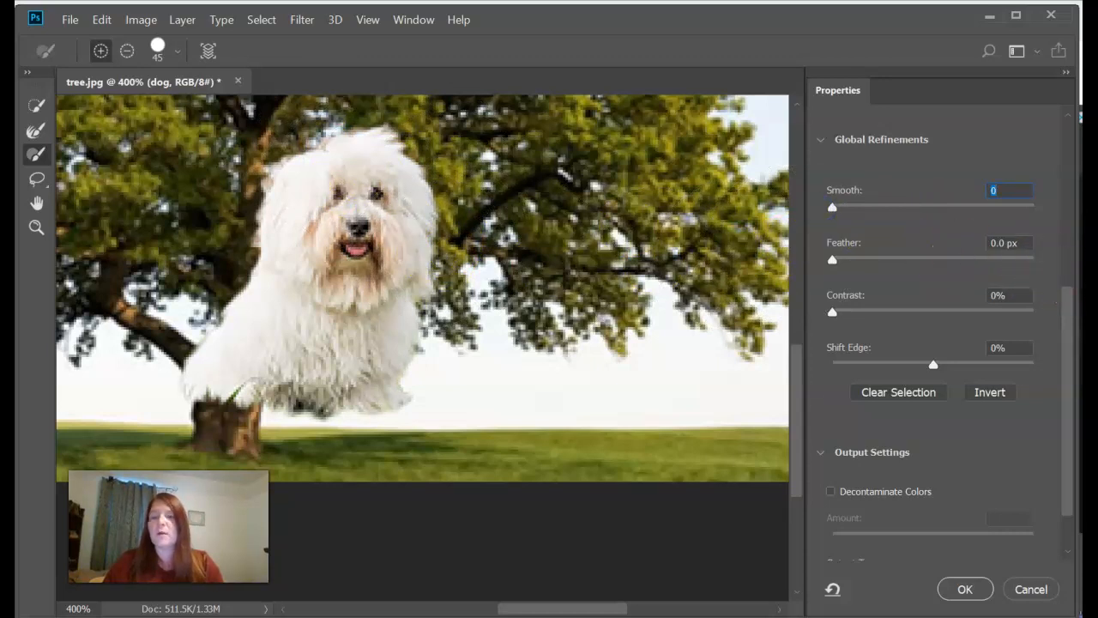
{"action": "left_click_drag", "start_coordinate": [837, 316], "coordinate": [908, 316]}
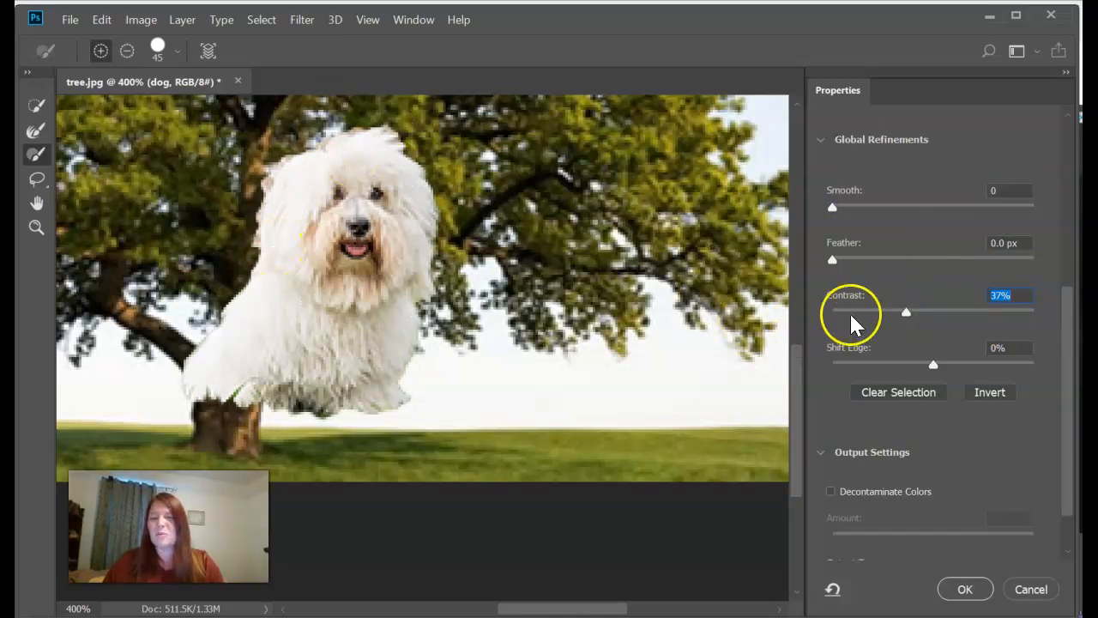
{"action": "left_click_drag", "start_coordinate": [901, 319], "coordinate": [838, 314]}
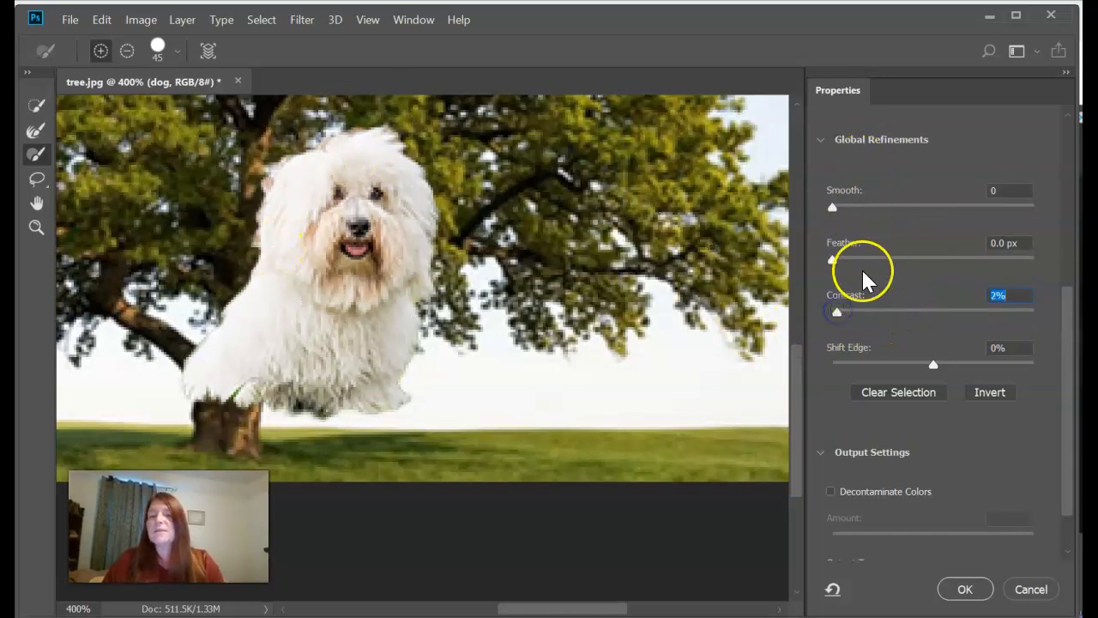
- Set the Edge Detection radius to 1 px
{"action": "scroll", "coordinate": [1070, 361], "scroll_direction": "up", "scroll_amount": 5}
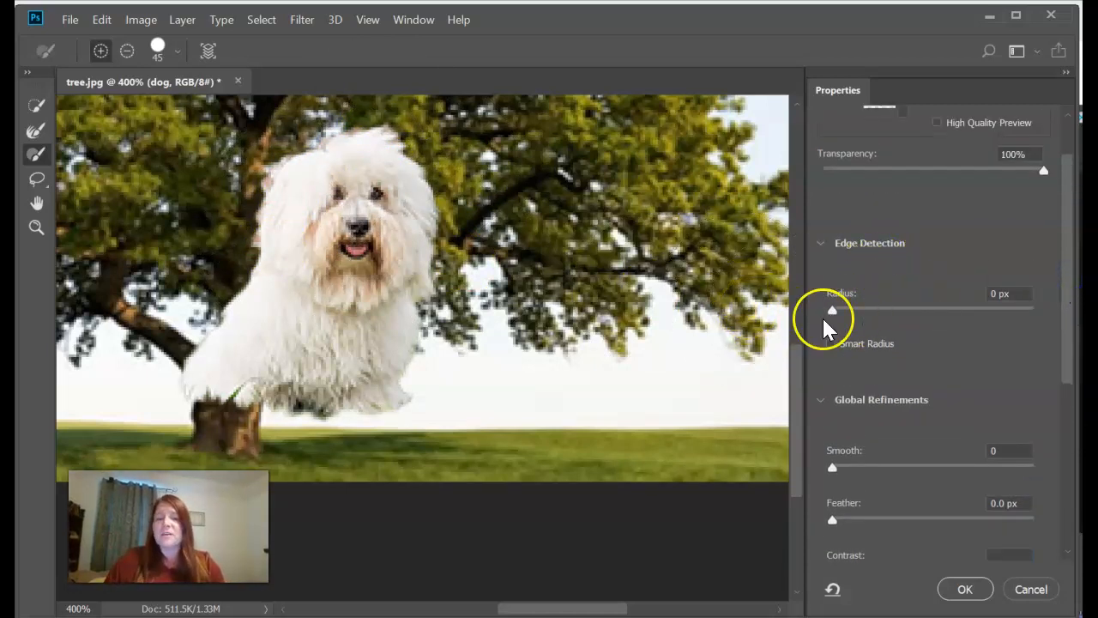
{"action": "left_click_drag", "start_coordinate": [834, 313], "coordinate": [843, 314]}
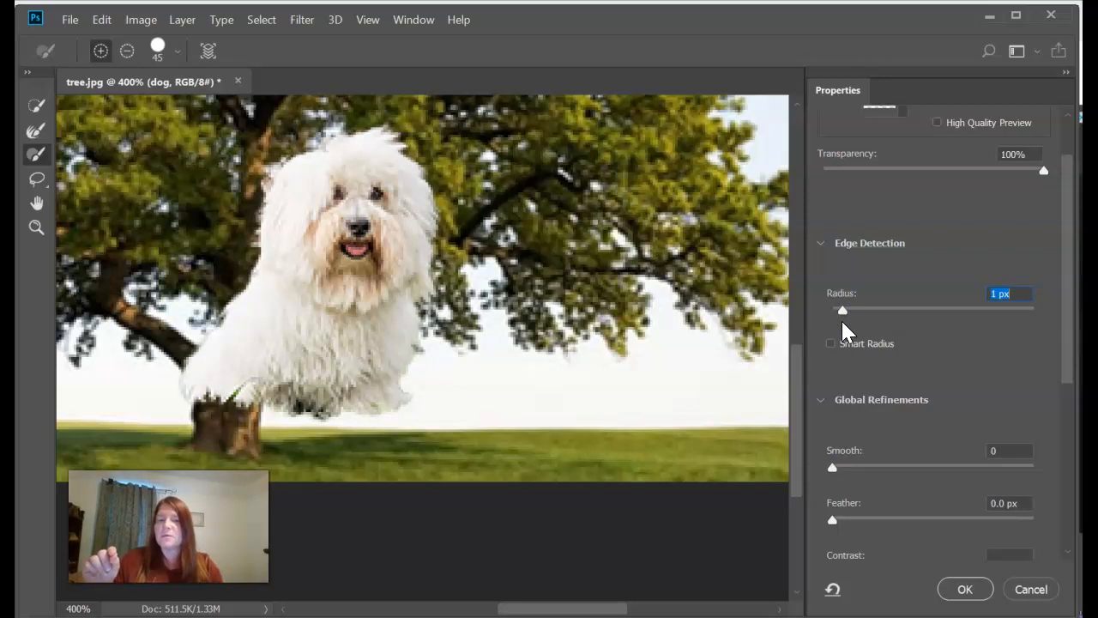
{"action": "left_click", "coordinate": [1002, 296]}
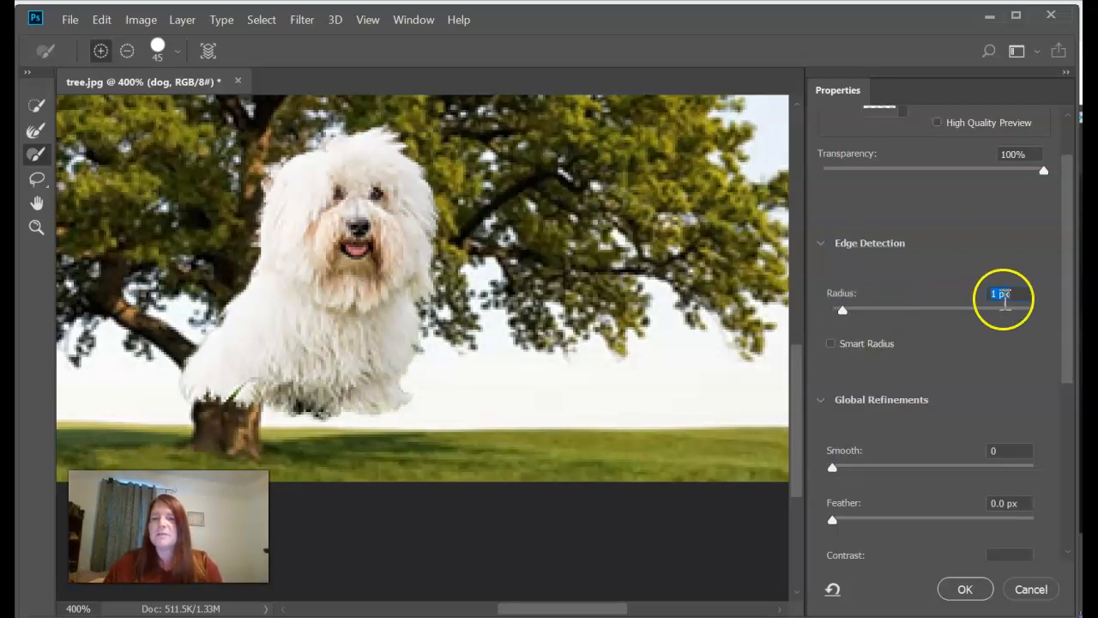
- Preview the dog cutout in Black & White, then switch to the On White view at 100% opacity
{"action": "left_click_drag", "start_coordinate": [1073, 351], "coordinate": [1077, 324]}
{"action": "left_click", "coordinate": [901, 165]}
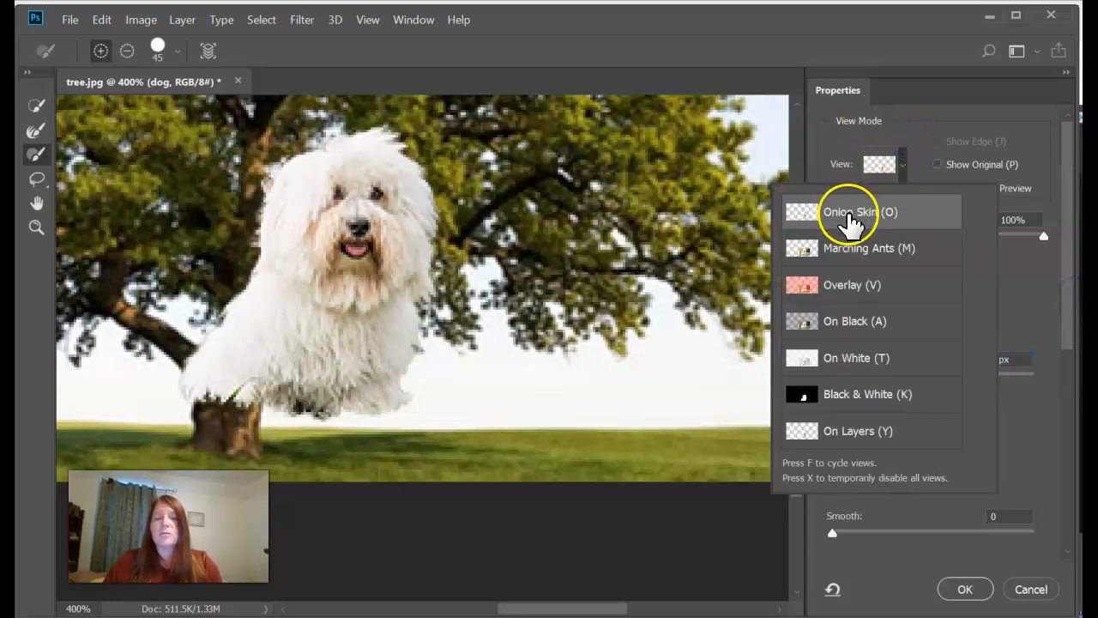
{"action": "left_click", "coordinate": [834, 403]}
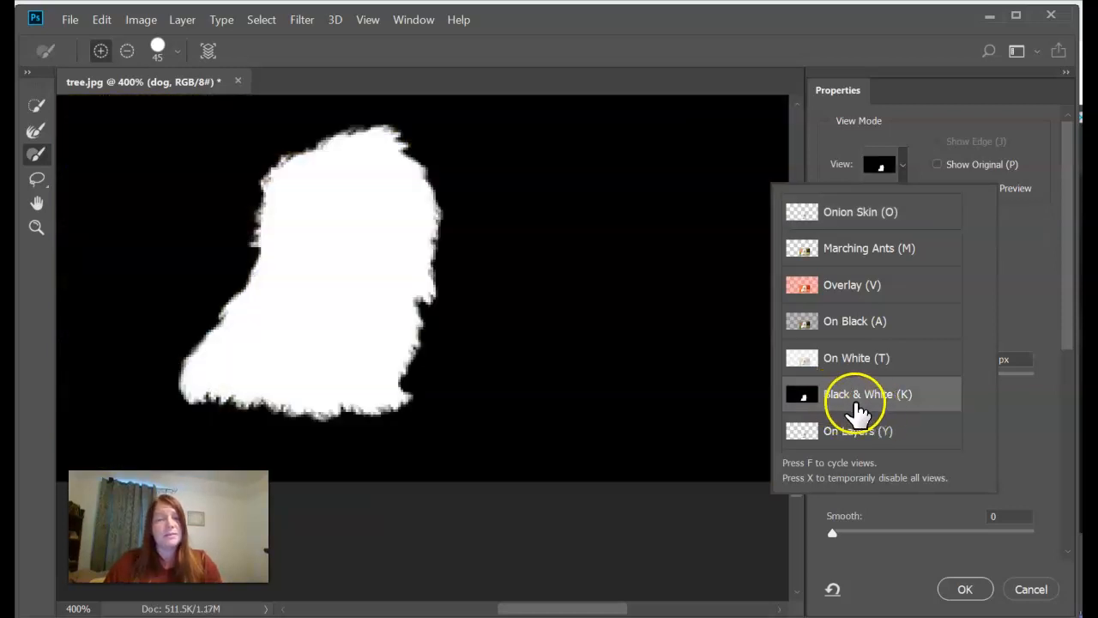
{"action": "left_click", "coordinate": [858, 360]}
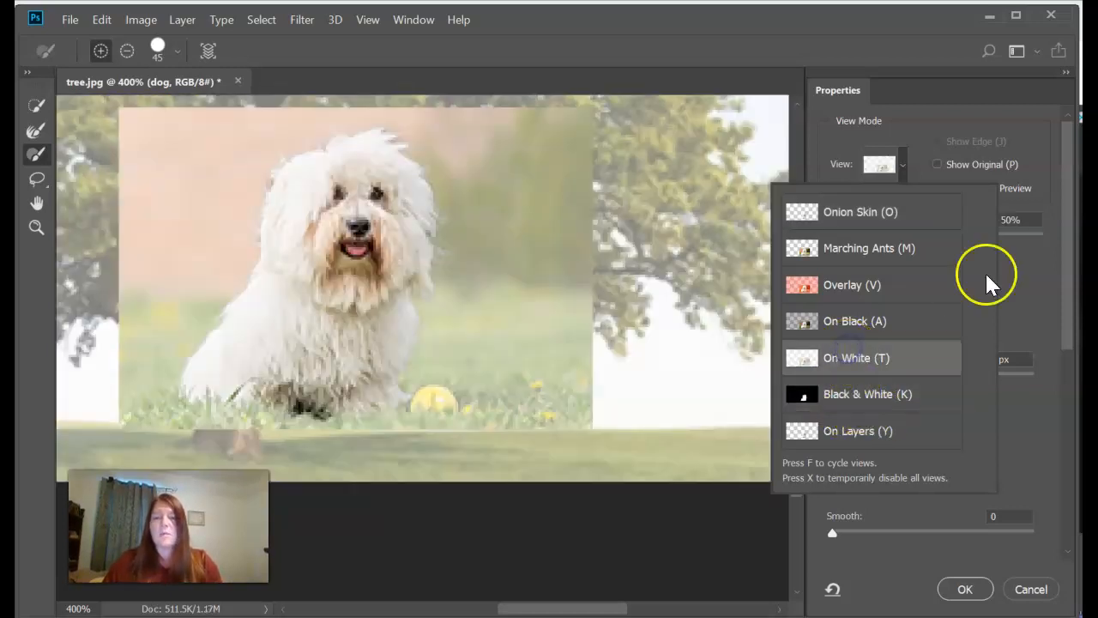
{"action": "left_click", "coordinate": [1021, 268]}
{"action": "left_click_drag", "start_coordinate": [933, 236], "coordinate": [1055, 238]}
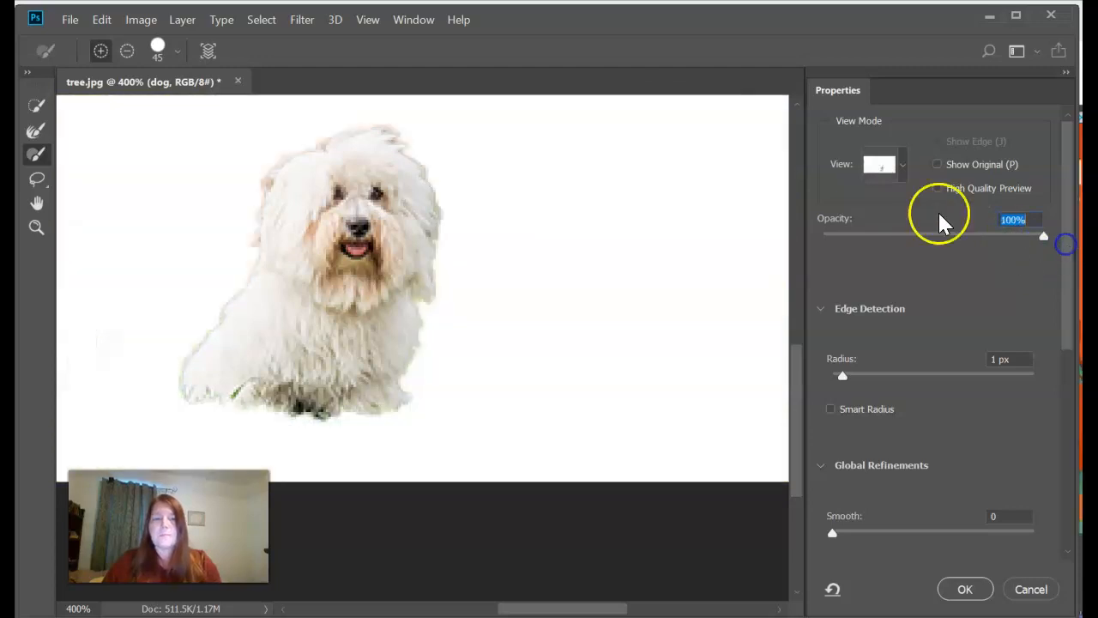
- Check the cutout in the On Black view, then return to On White
{"action": "left_click", "coordinate": [894, 167]}
{"action": "left_click", "coordinate": [853, 320]}
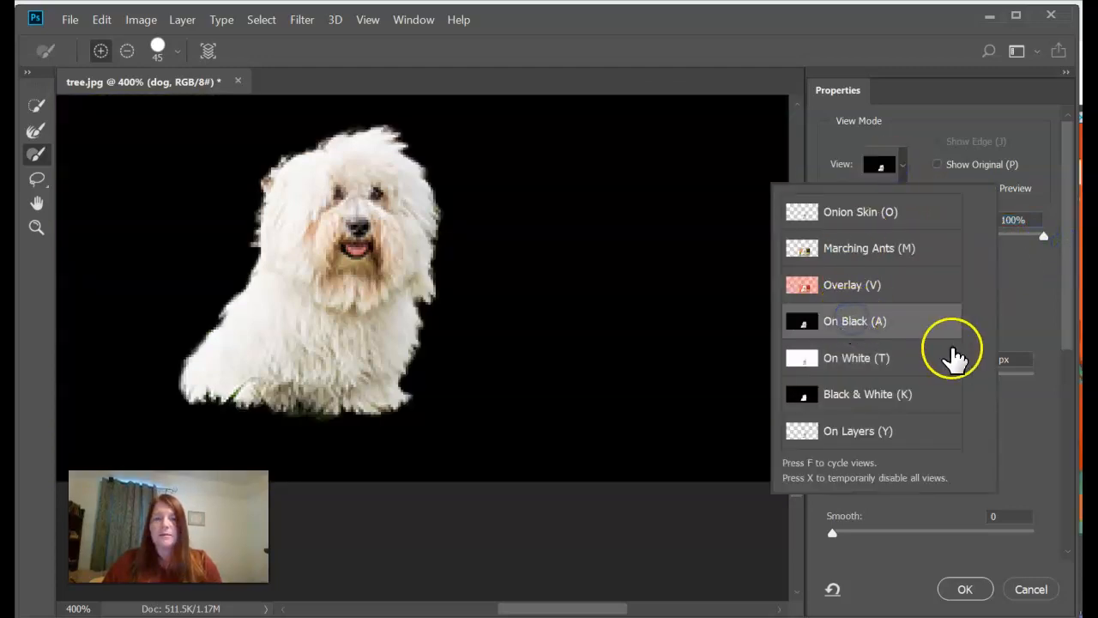
{"action": "left_click", "coordinate": [1061, 325]}
{"action": "left_click", "coordinate": [883, 166]}
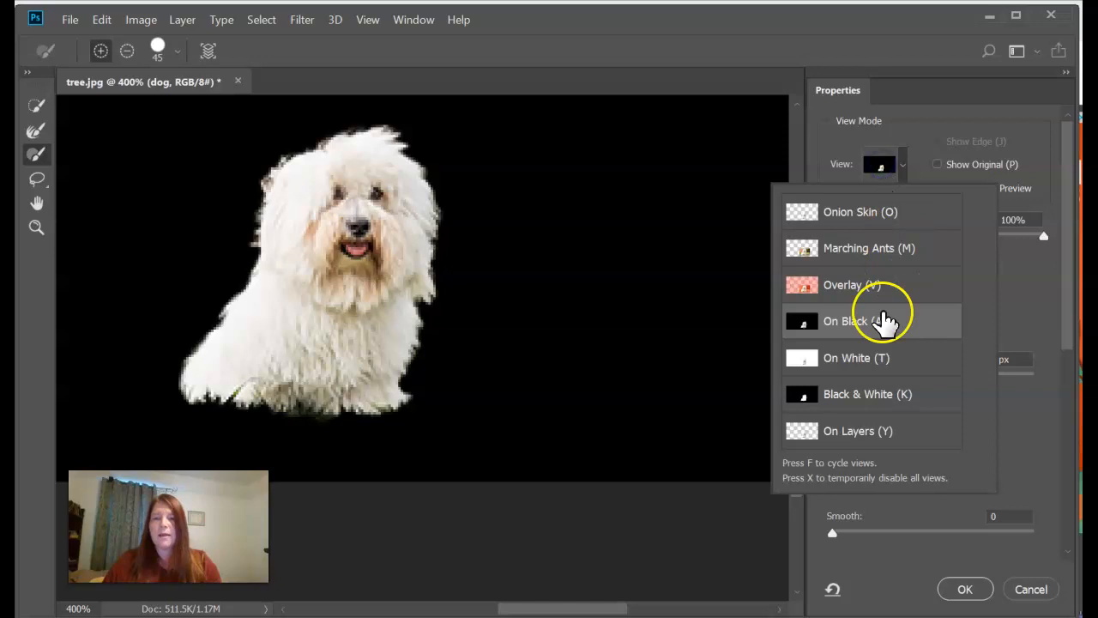
{"action": "left_click", "coordinate": [888, 354]}
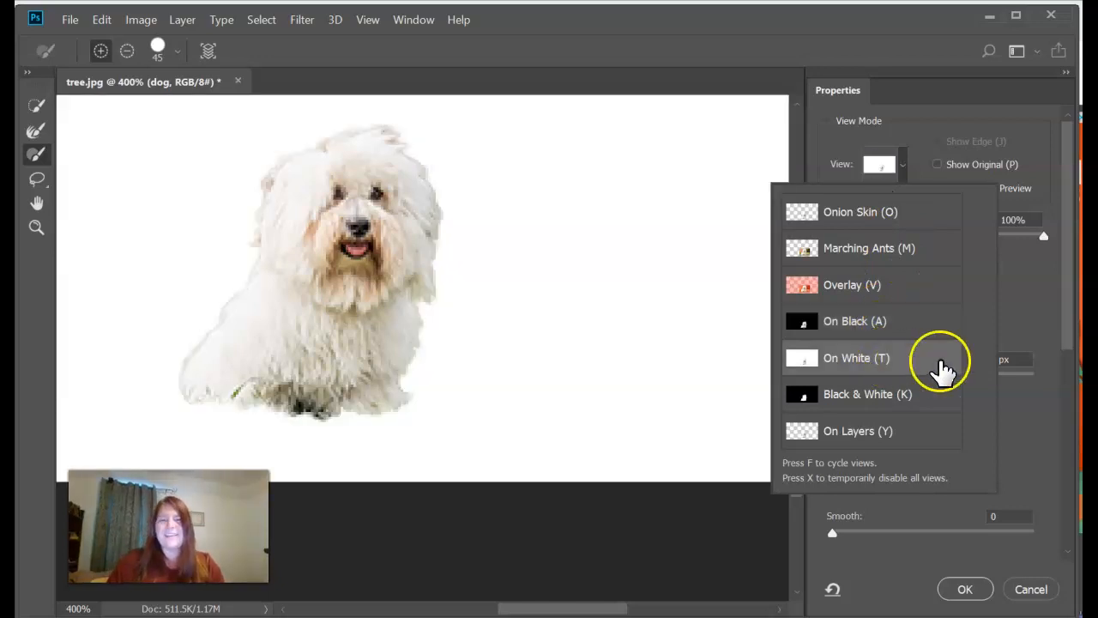
{"action": "left_click", "coordinate": [1030, 292]}
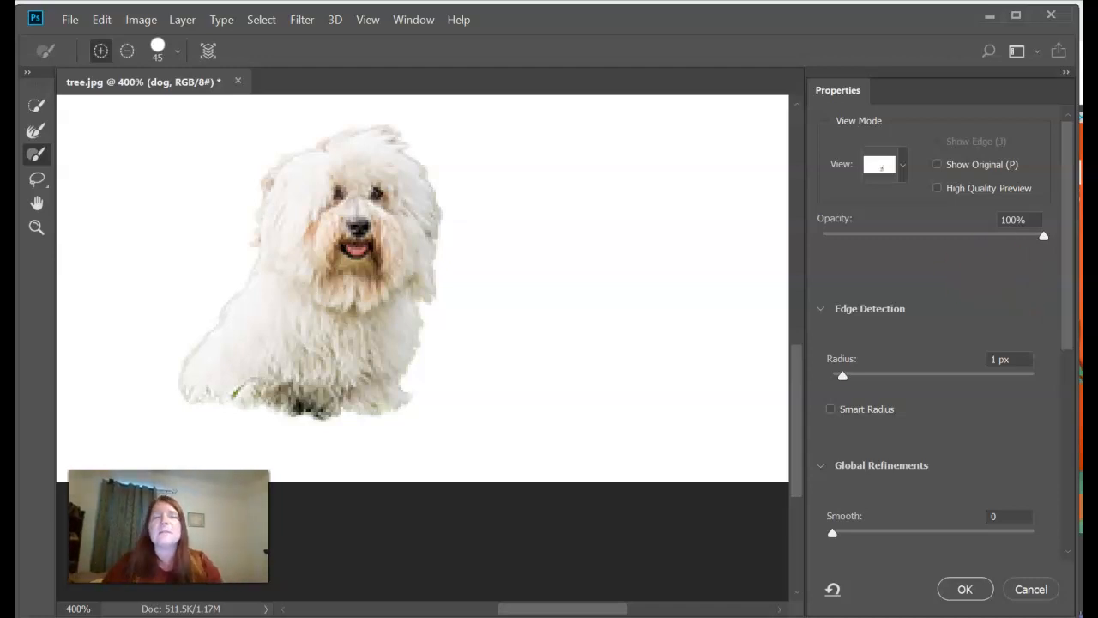
- Refine the fur edges around the dog's head, ears and the sides of its face with the 13 px Refine Edge Brush
{"action": "mouse_move", "coordinate": [240, 130]}
{"action": "left_mouse_down"}
{"action": "mouse_move", "coordinate": [230, 180]}
{"action": "mouse_move", "coordinate": [273, 157]}
{"action": "left_mouse_up"}
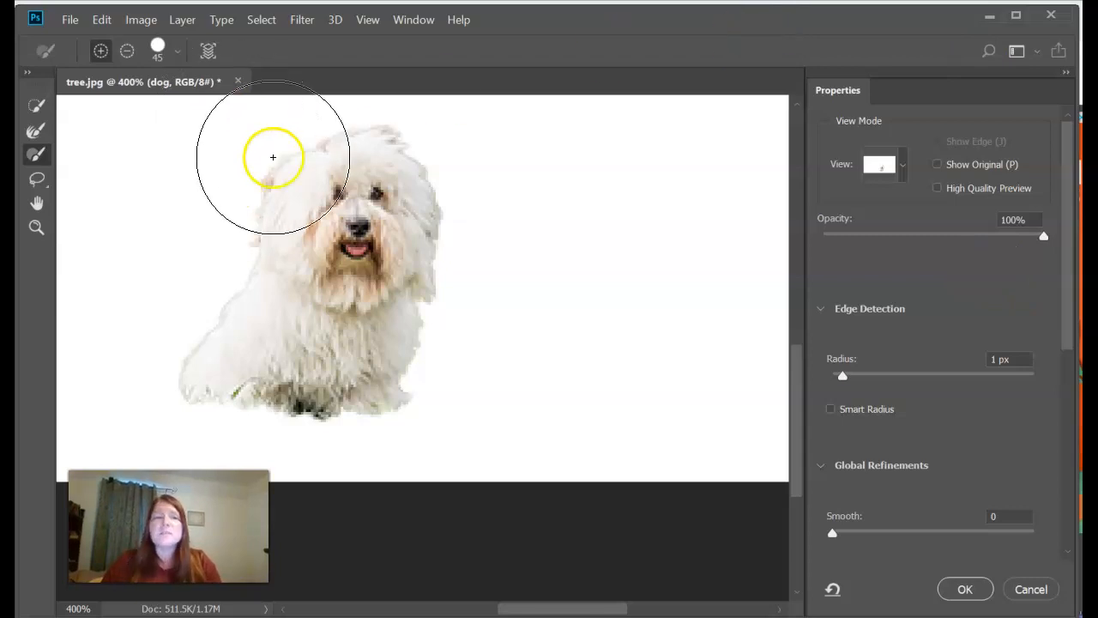
{"action": "left_click", "coordinate": [36, 133]}
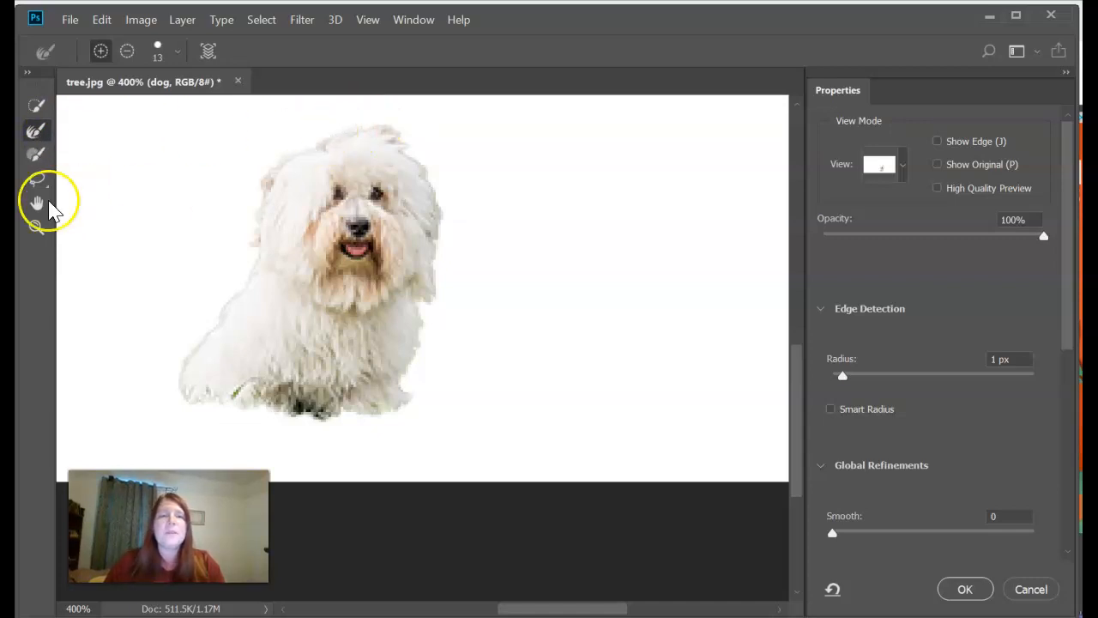
{"action": "key", "text": "ctrl+plus"}
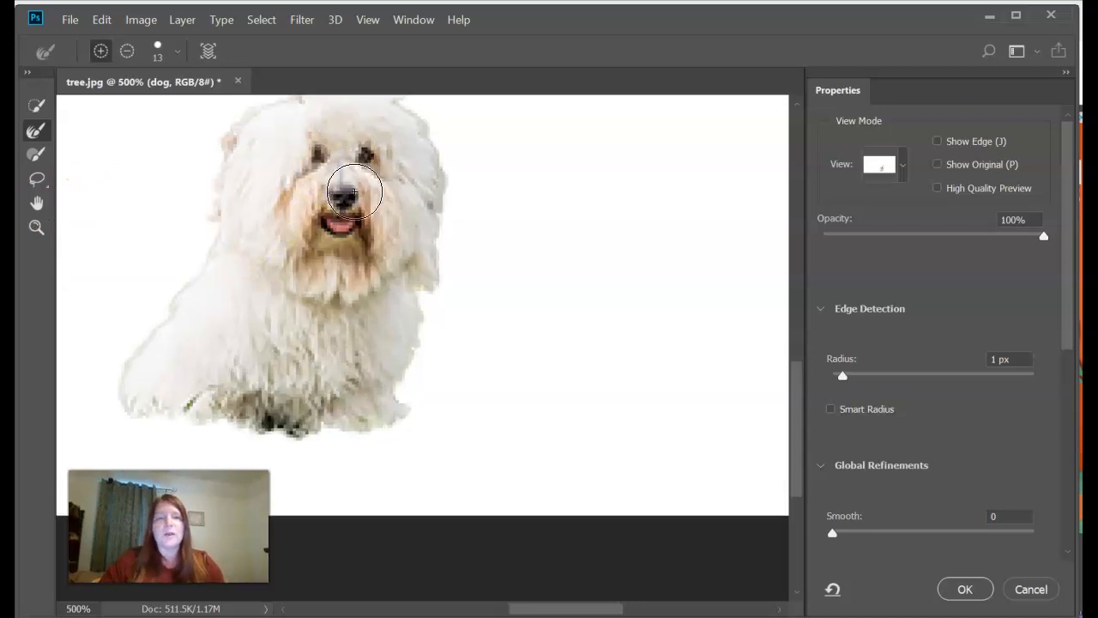
{"action": "scroll", "coordinate": [355, 192], "scroll_direction": "up", "scroll_amount": 3}
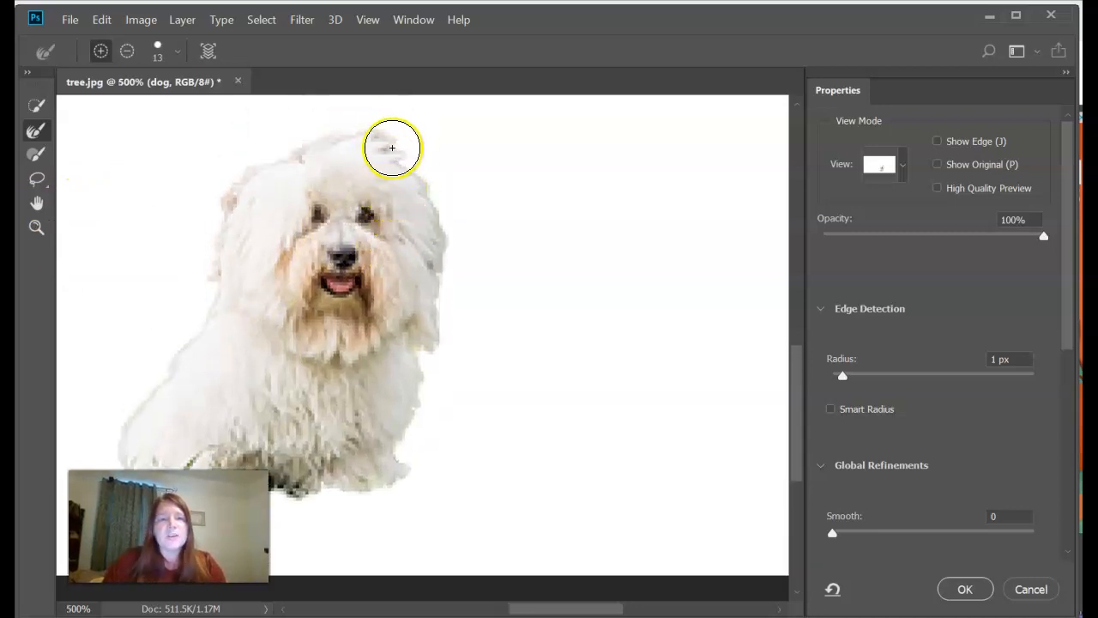
{"action": "left_click", "coordinate": [398, 145]}
{"action": "left_click", "coordinate": [224, 192]}
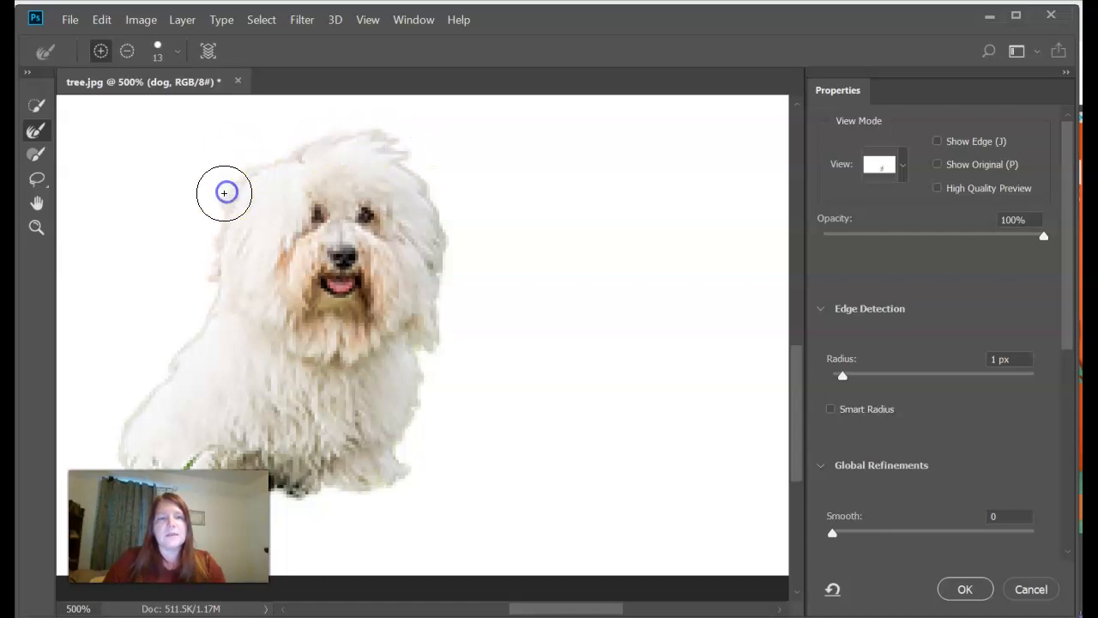
{"action": "left_click", "coordinate": [206, 282]}
{"action": "left_click", "coordinate": [448, 272]}
{"action": "left_click", "coordinate": [443, 315]}
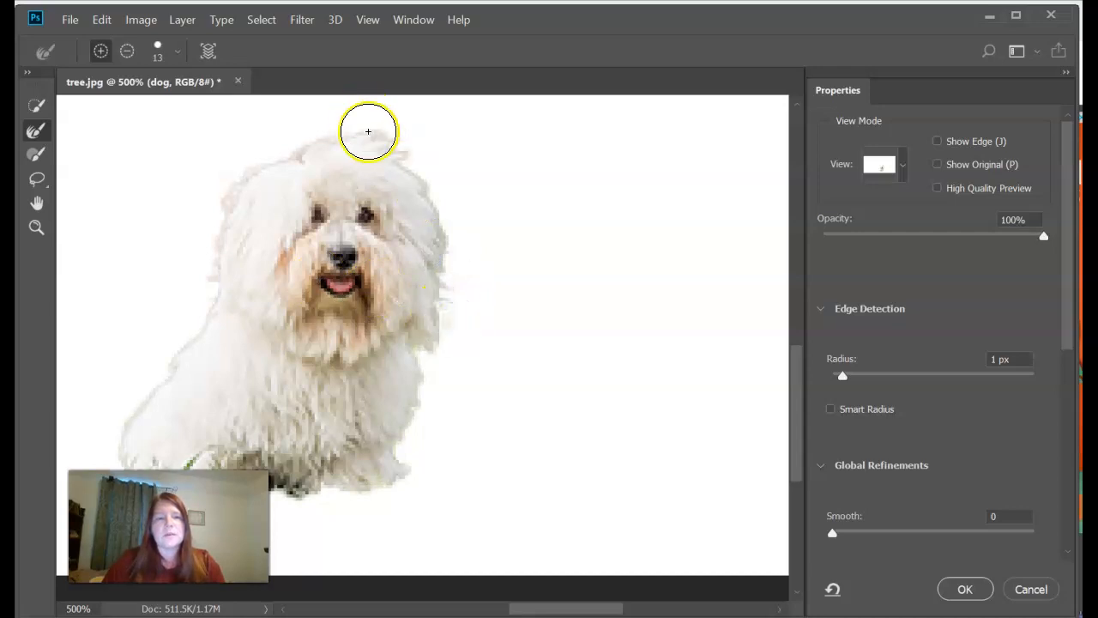
{"action": "left_click", "coordinate": [299, 149]}
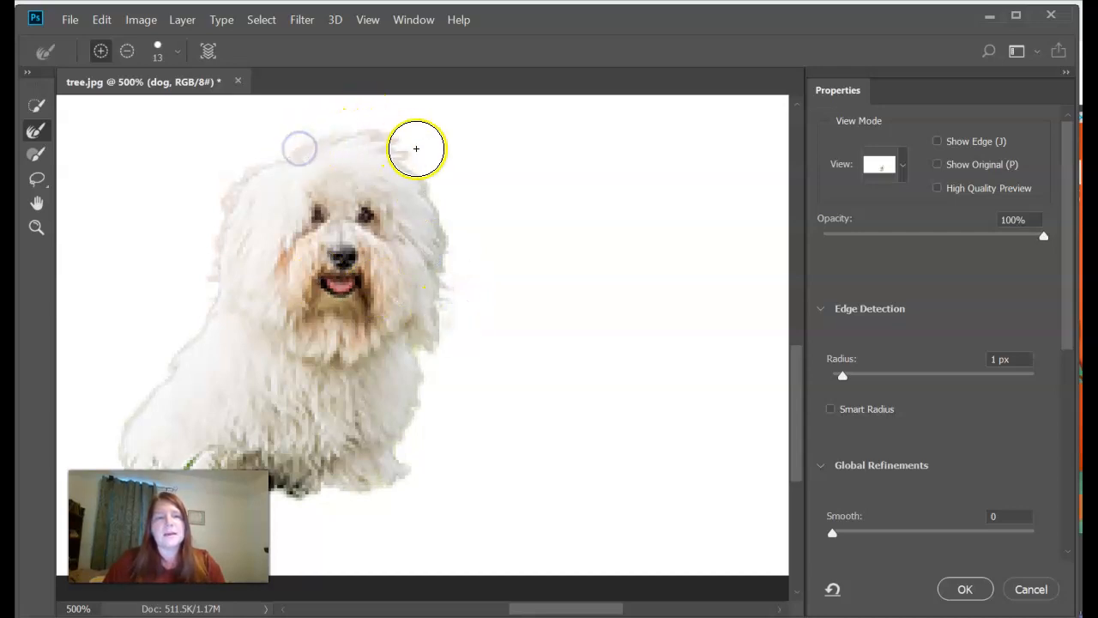
- Refine the fur edge along the dog's back and around its dark paws with the Refine Edge Brush
{"action": "left_click", "coordinate": [901, 167]}
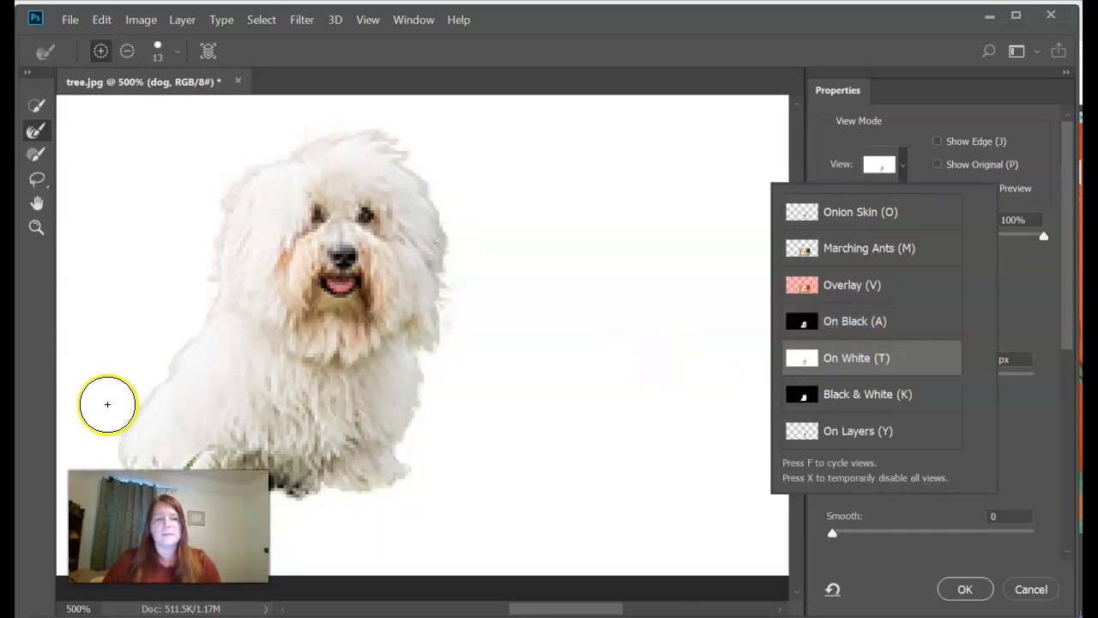
{"action": "left_click", "coordinate": [138, 393]}
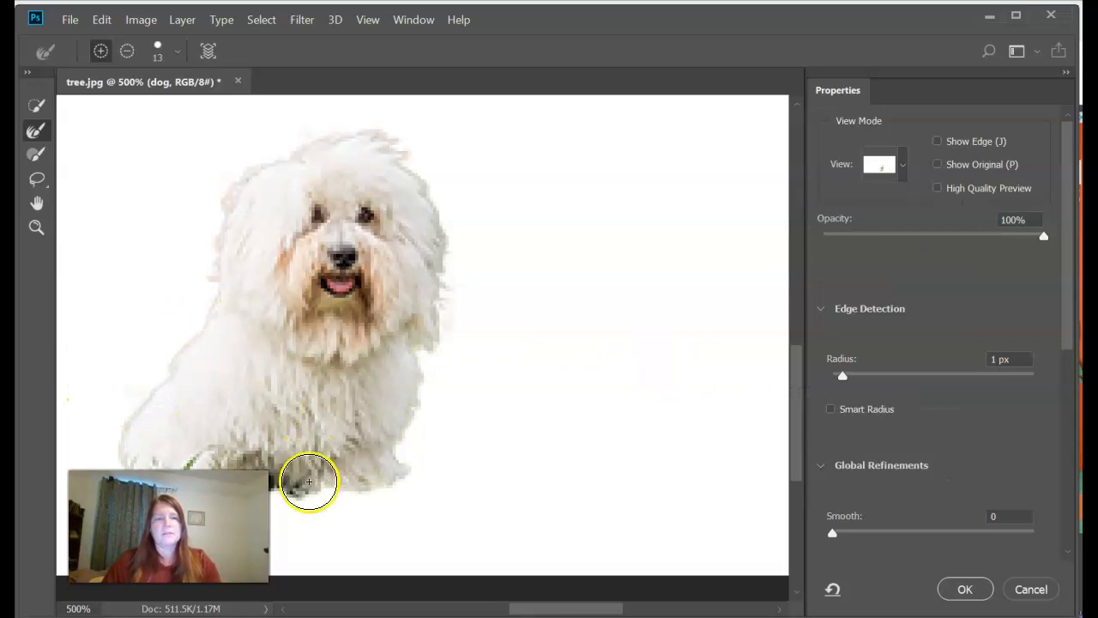
{"action": "scroll", "coordinate": [318, 461], "scroll_direction": "down", "scroll_amount": 1}
{"action": "mouse_move", "coordinate": [274, 444]}
{"action": "left_mouse_down"}
{"action": "mouse_move", "coordinate": [269, 435]}
{"action": "mouse_move", "coordinate": [278, 443]}
{"action": "left_mouse_up"}
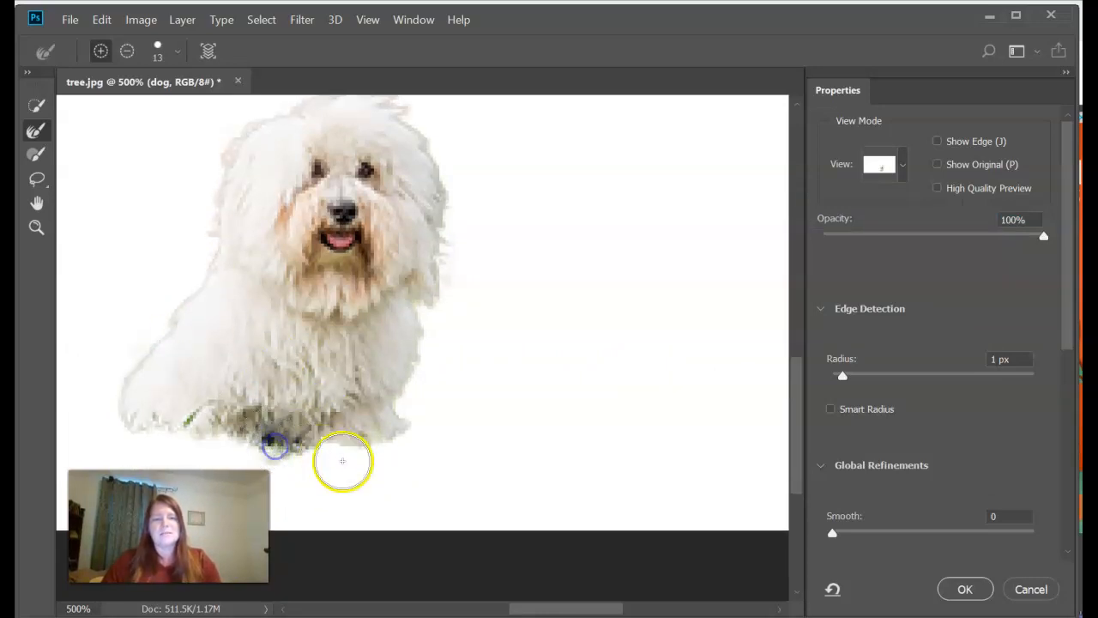
- Refine the edge of the dog's front paws, subtract the excess refinement there, and return the Refine Edge Brush to adding
{"action": "scroll", "coordinate": [450, 477], "scroll_direction": "down", "scroll_amount": 1}
{"action": "scroll", "coordinate": [443, 473], "scroll_direction": "up", "scroll_amount": 1}
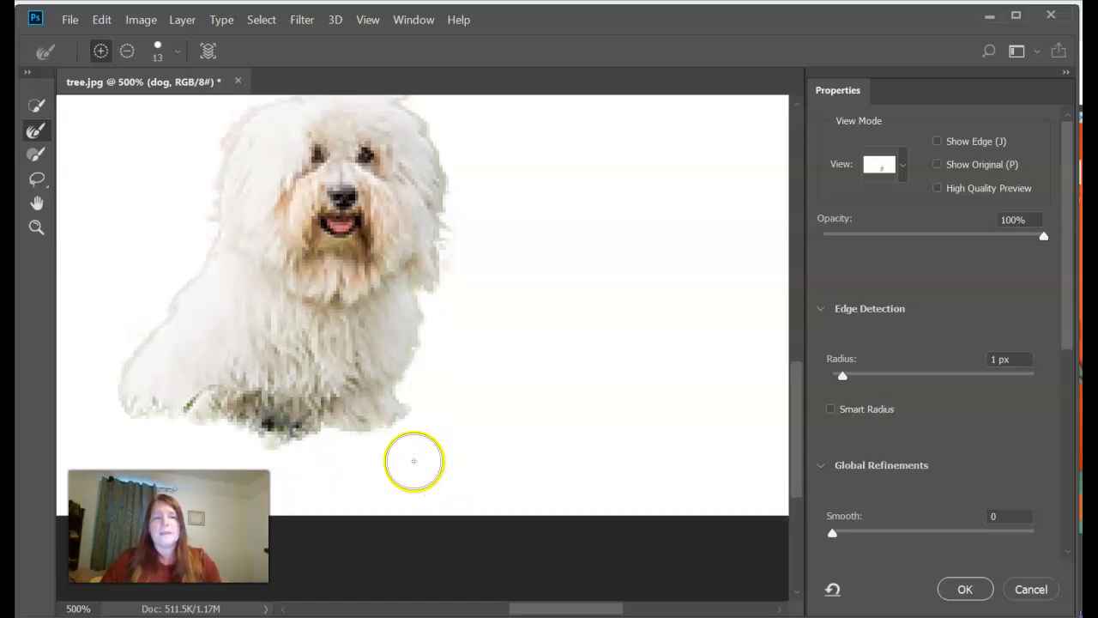
{"action": "left_click", "coordinate": [348, 437]}
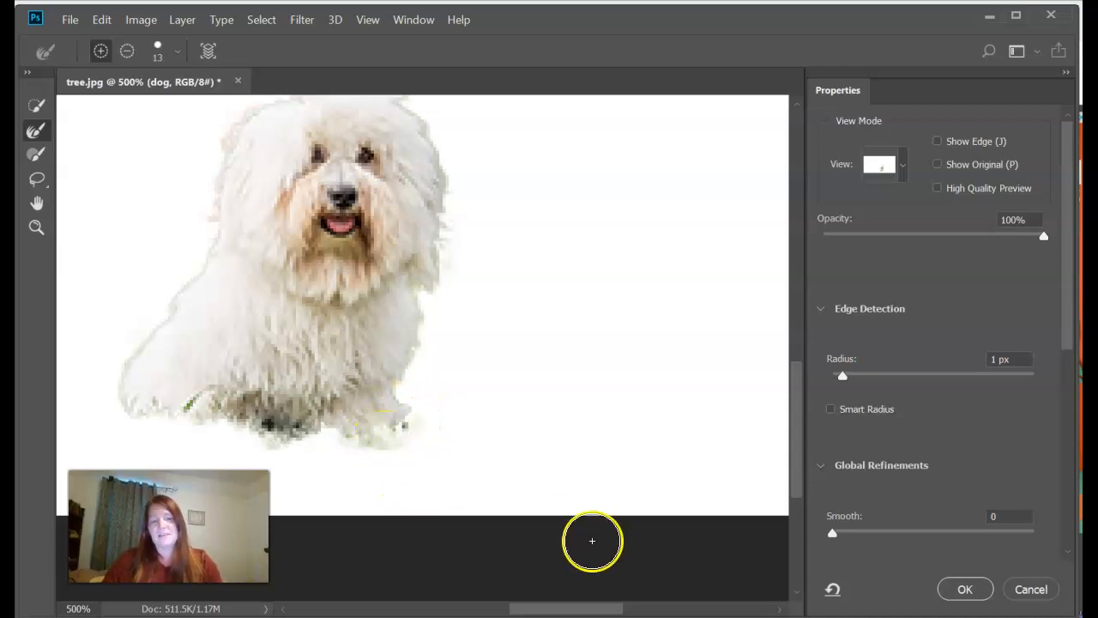
{"action": "left_click", "coordinate": [127, 51]}
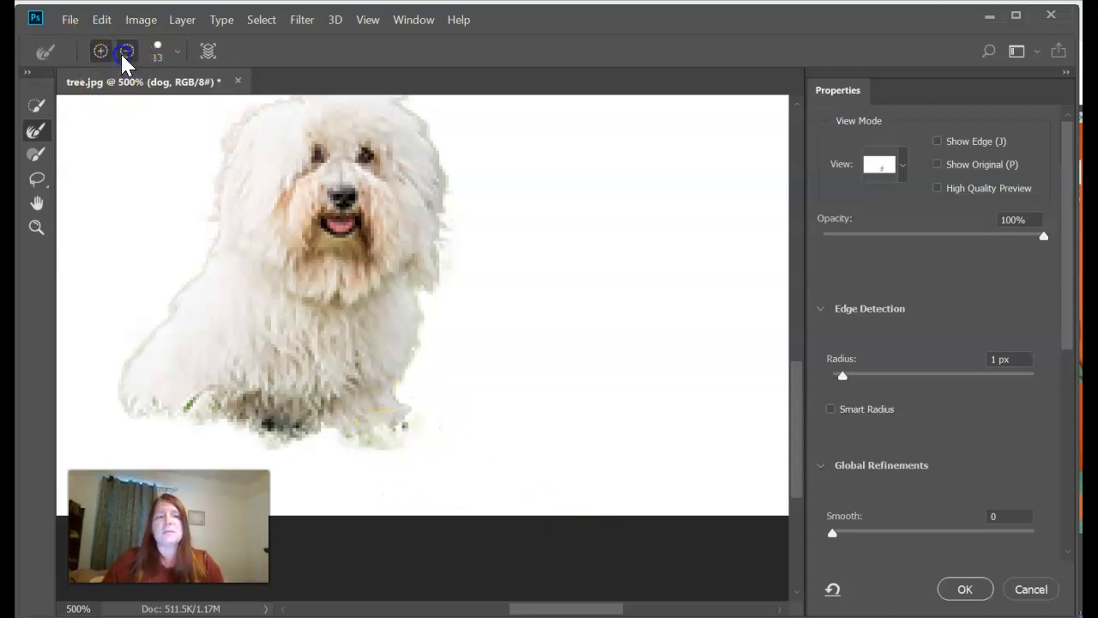
{"action": "left_click", "coordinate": [380, 441]}
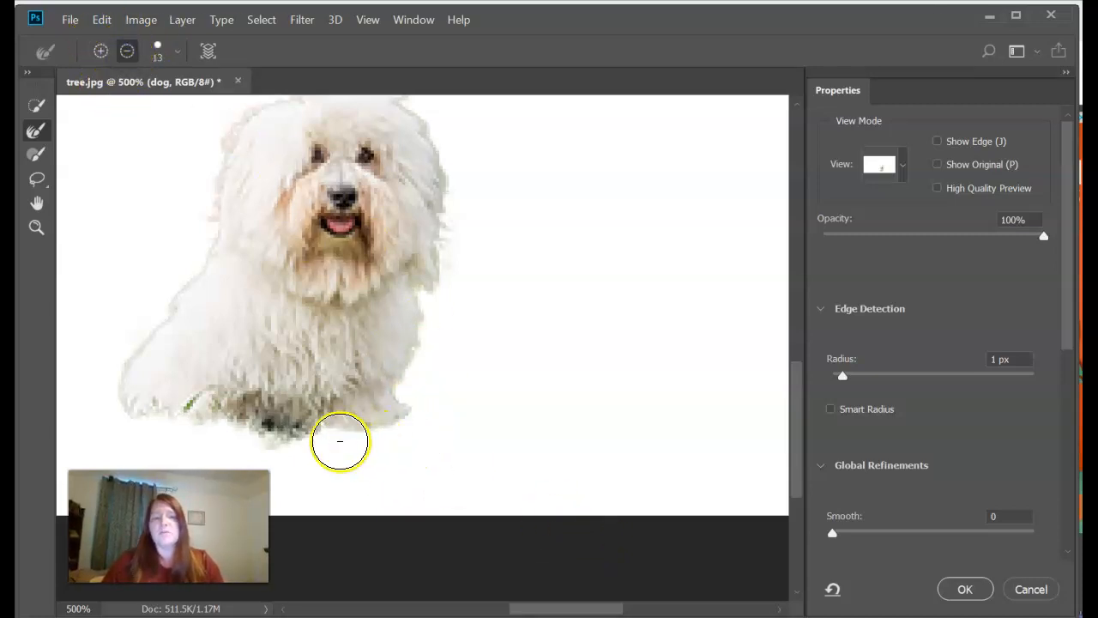
{"action": "left_click", "coordinate": [275, 446]}
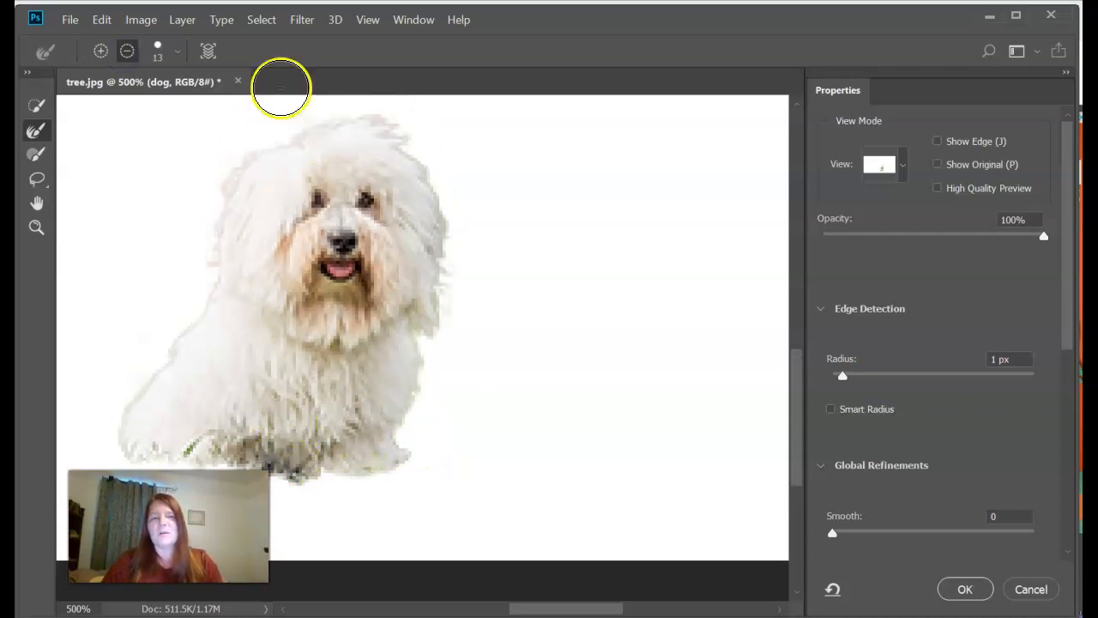
{"action": "left_click", "coordinate": [100, 51]}
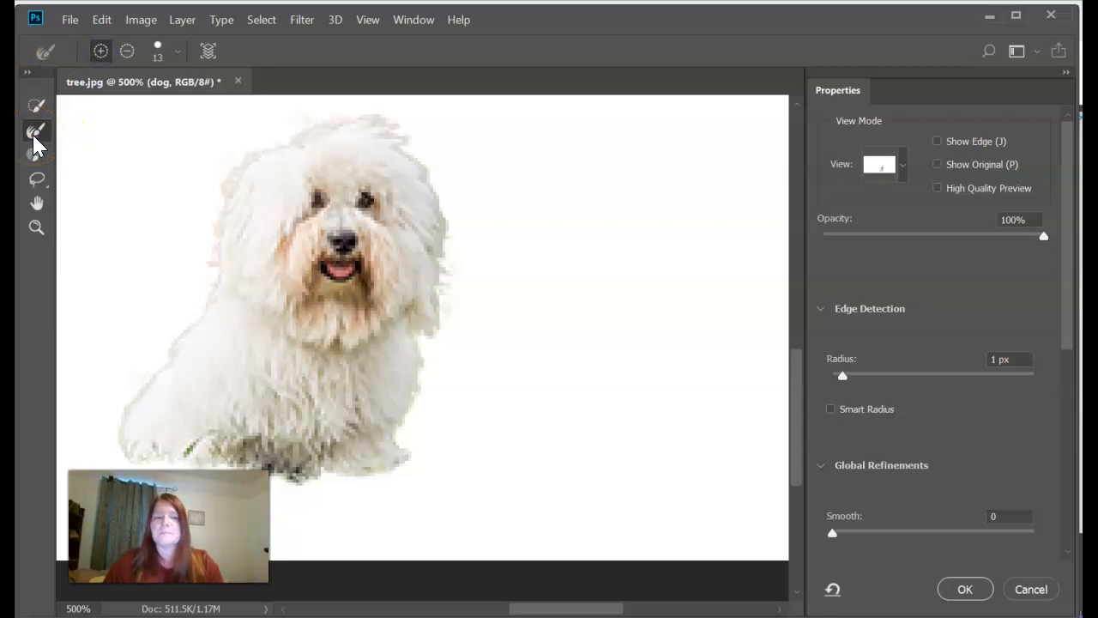
- Keep the Select and Mask output set to Selection and apply the refined dog selection
{"action": "left_click_drag", "start_coordinate": [1068, 279], "coordinate": [1074, 487]}
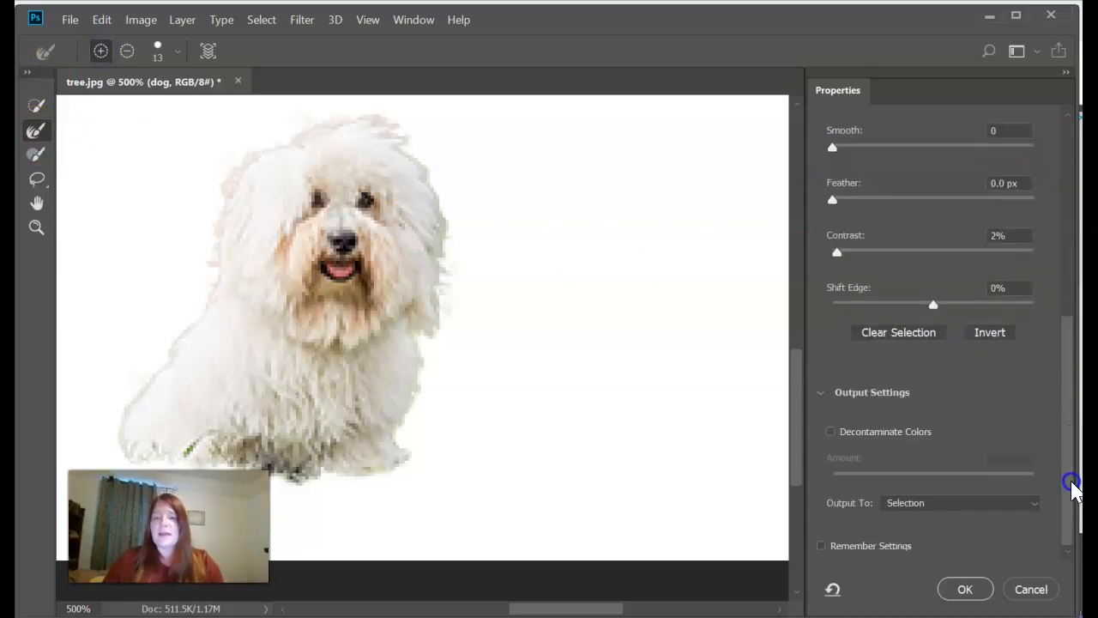
{"action": "left_click", "coordinate": [931, 504]}
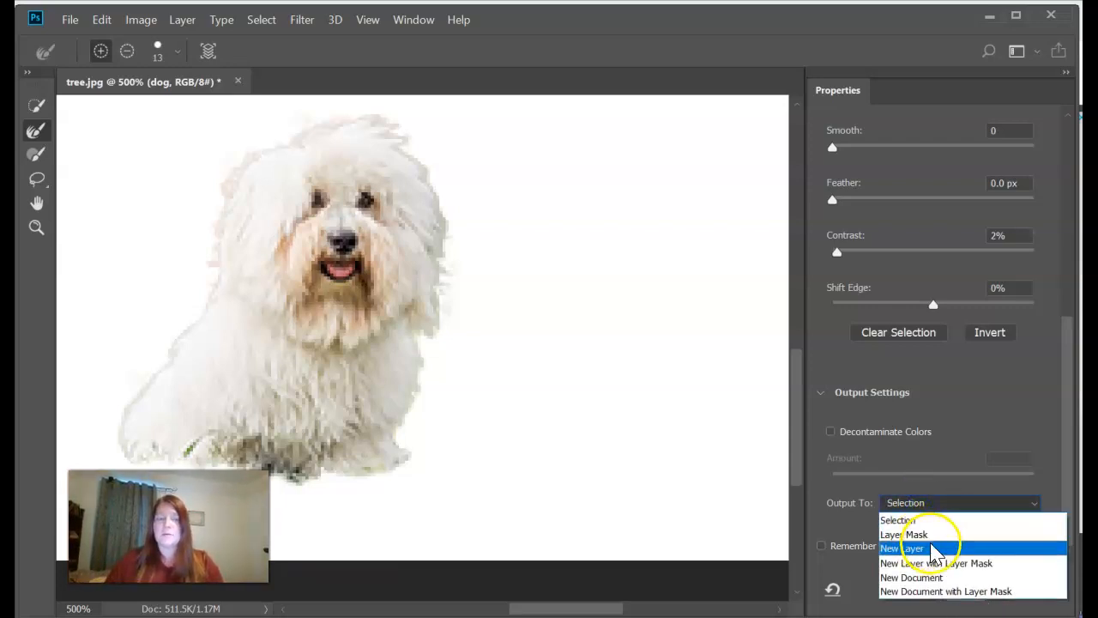
{"action": "left_click", "coordinate": [939, 480]}
{"action": "left_click", "coordinate": [968, 590]}
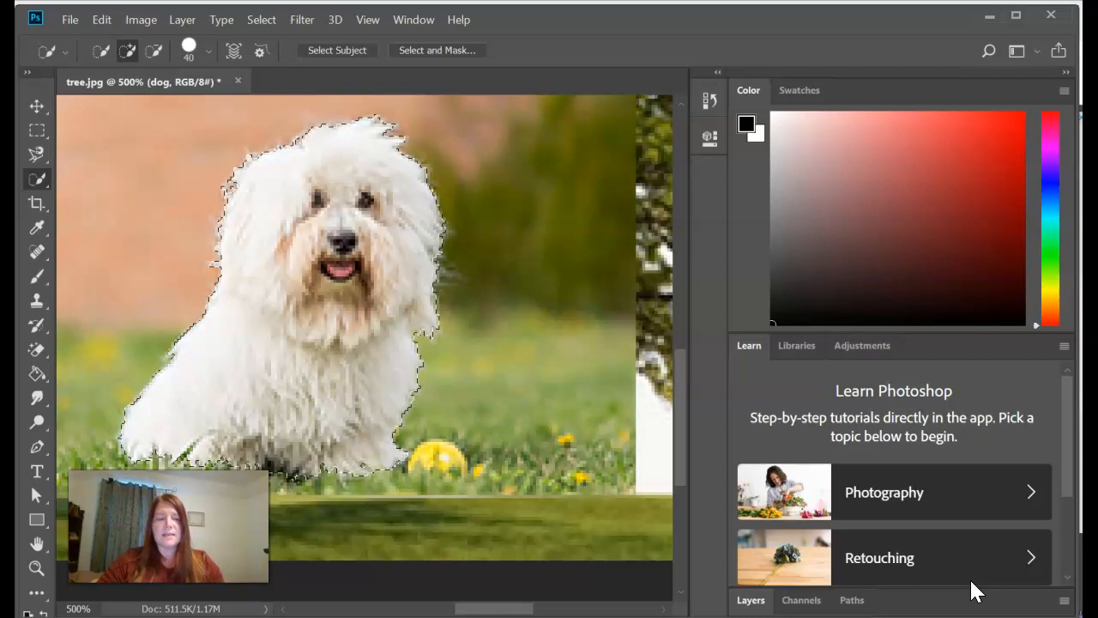
- Check the dog selection in Quick Mask mode and return to the standard view
{"action": "scroll", "coordinate": [39, 595], "scroll_direction": "down", "scroll_amount": 1}
{"action": "scroll", "coordinate": [38, 599], "scroll_direction": "up", "scroll_amount": 1}
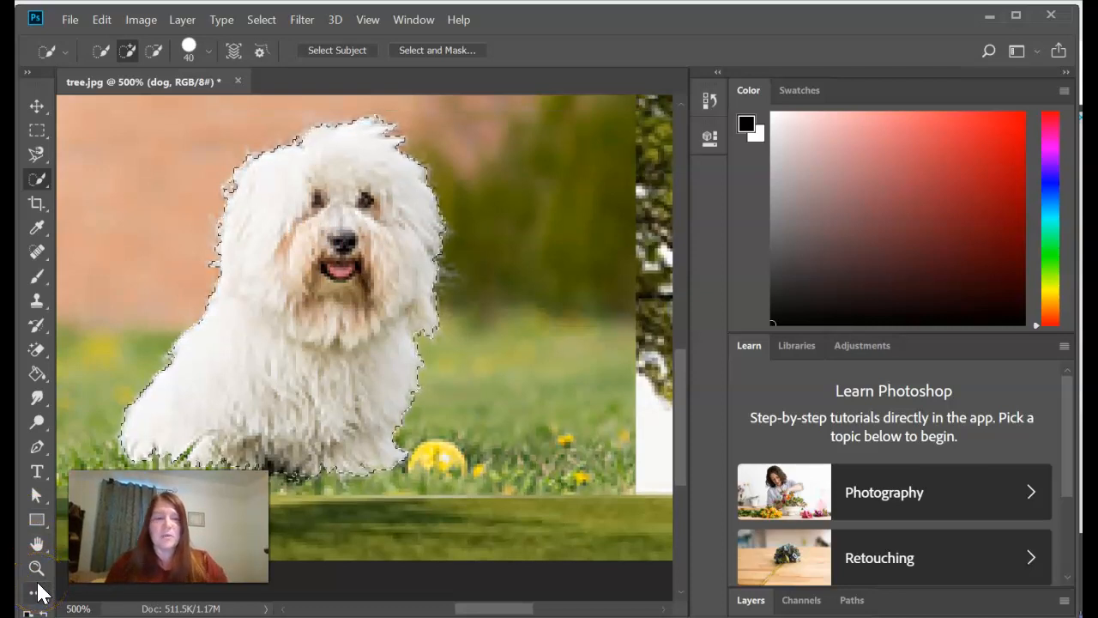
{"action": "key", "text": "q"}
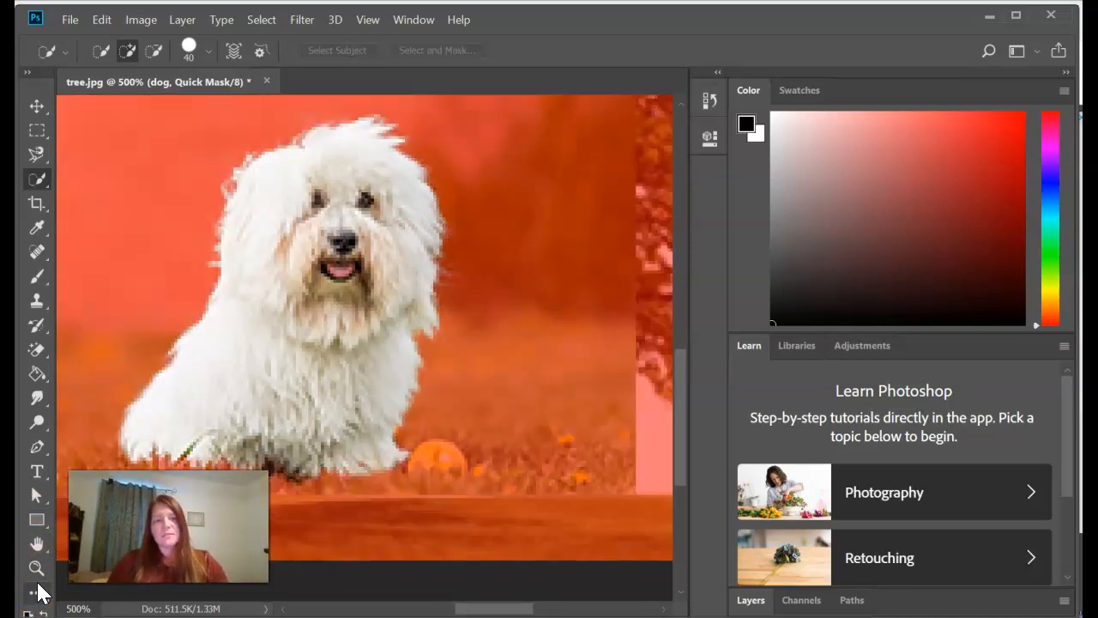
{"action": "key", "text": "q"}
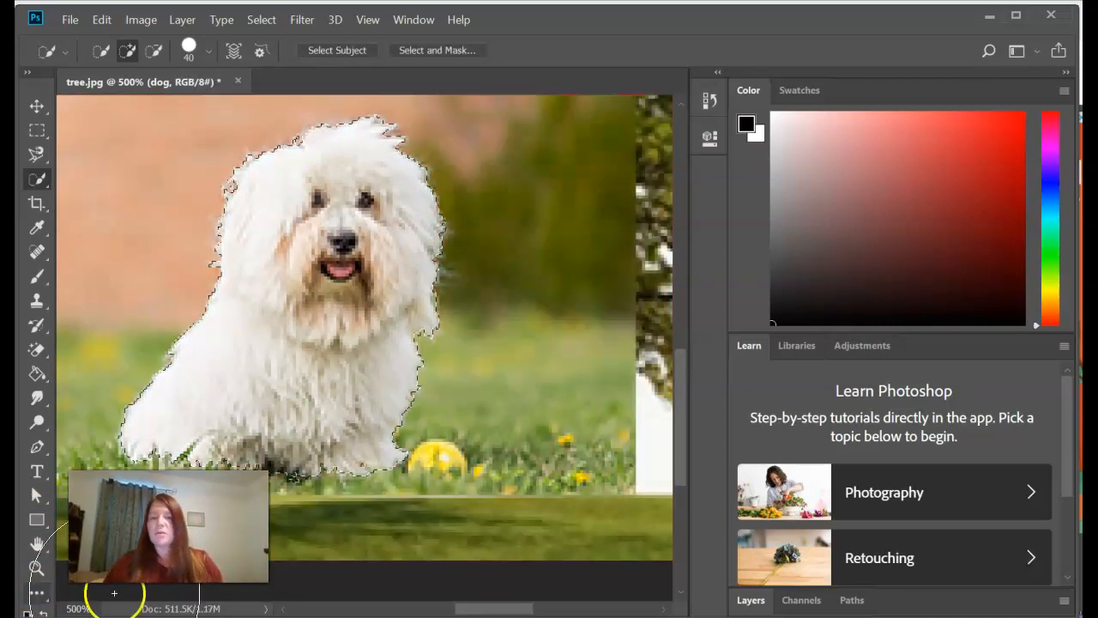
- Add a layer mask to the dog layer from the active selection
{"action": "left_click", "coordinate": [1065, 74]}
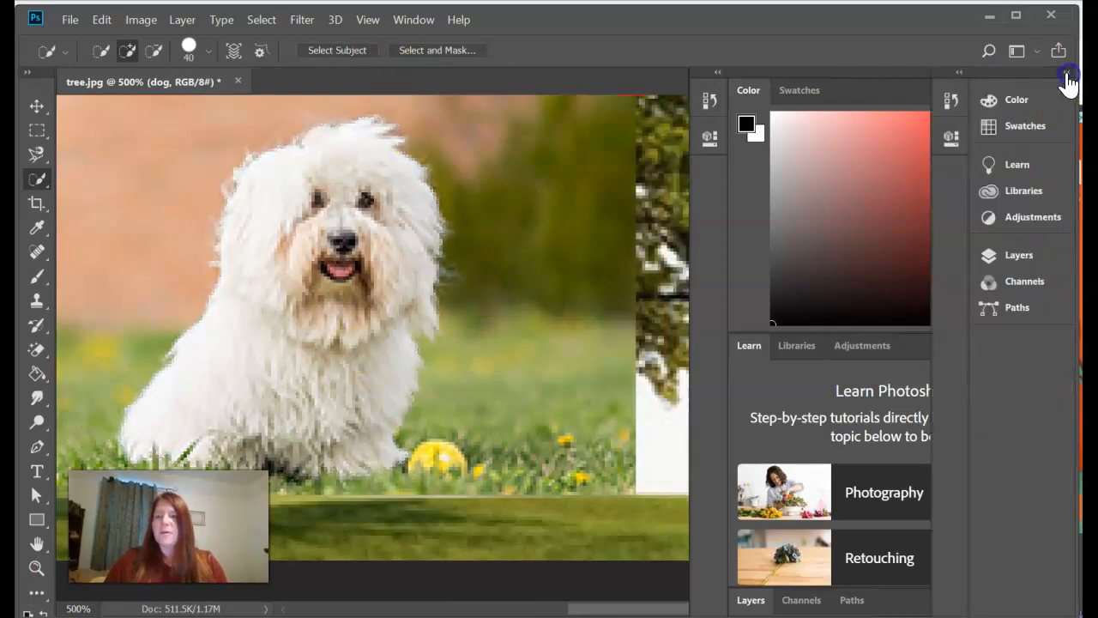
{"action": "left_click", "coordinate": [1018, 260]}
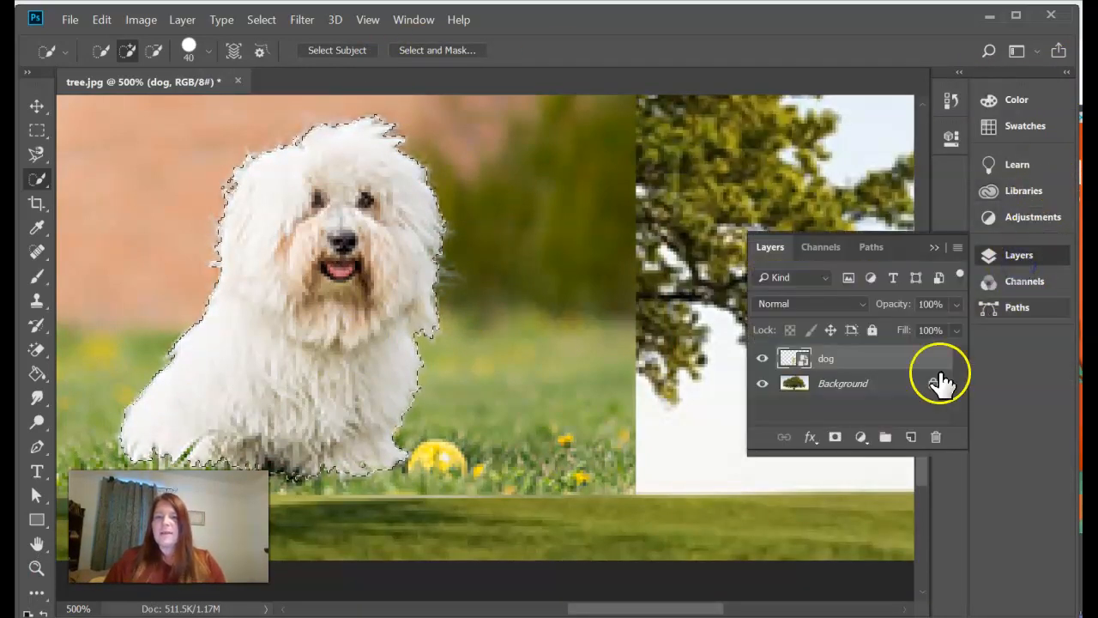
{"action": "left_click", "coordinate": [834, 438]}
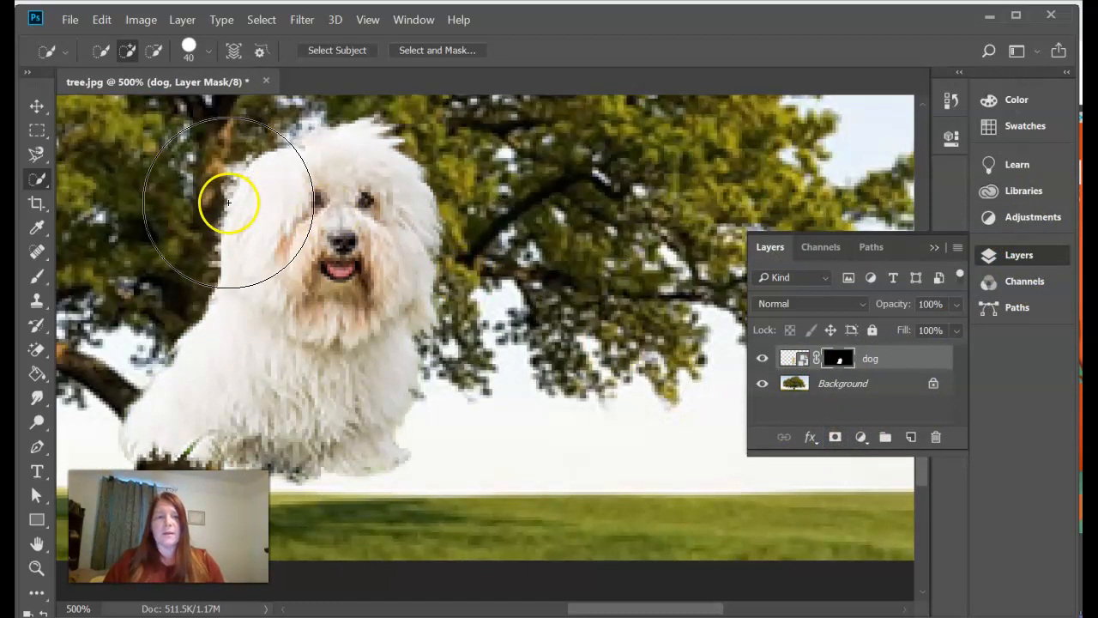
- Scale the masked dog down with Free Transform and place it on the grass beside the tree trunk
{"action": "left_click", "coordinate": [37, 105]}
{"action": "left_click_drag", "start_coordinate": [373, 237], "coordinate": [520, 309]}
{"action": "key", "text": "ctrl+t"}
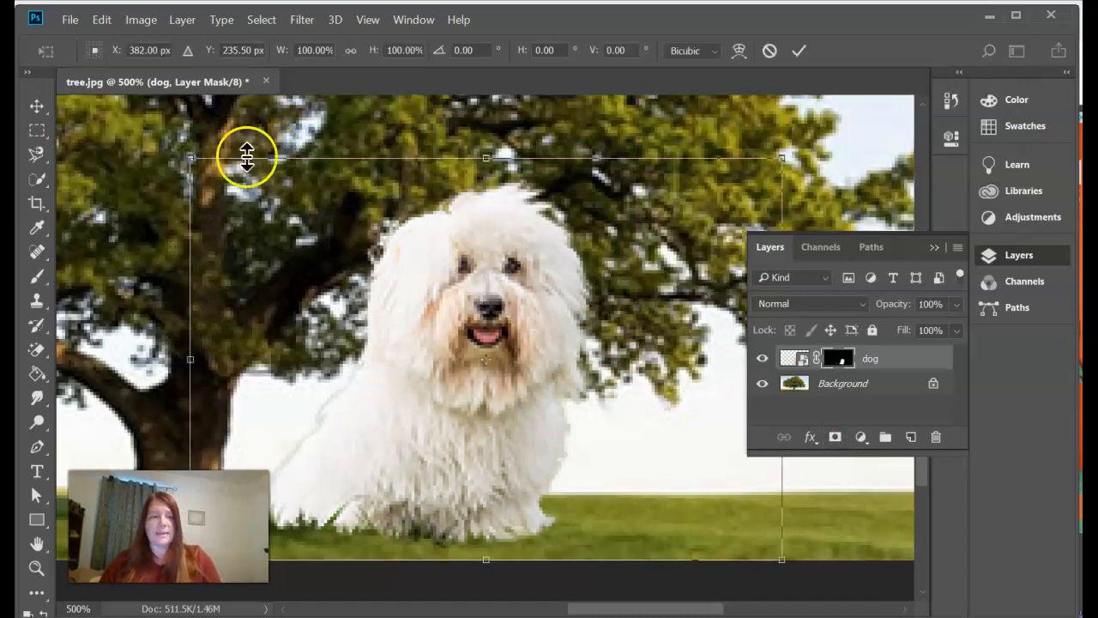
{"action": "left_click_drag", "start_coordinate": [203, 163], "coordinate": [483, 397]}
{"action": "left_click_drag", "start_coordinate": [603, 433], "coordinate": [394, 443]}
{"action": "key", "text": "Return"}
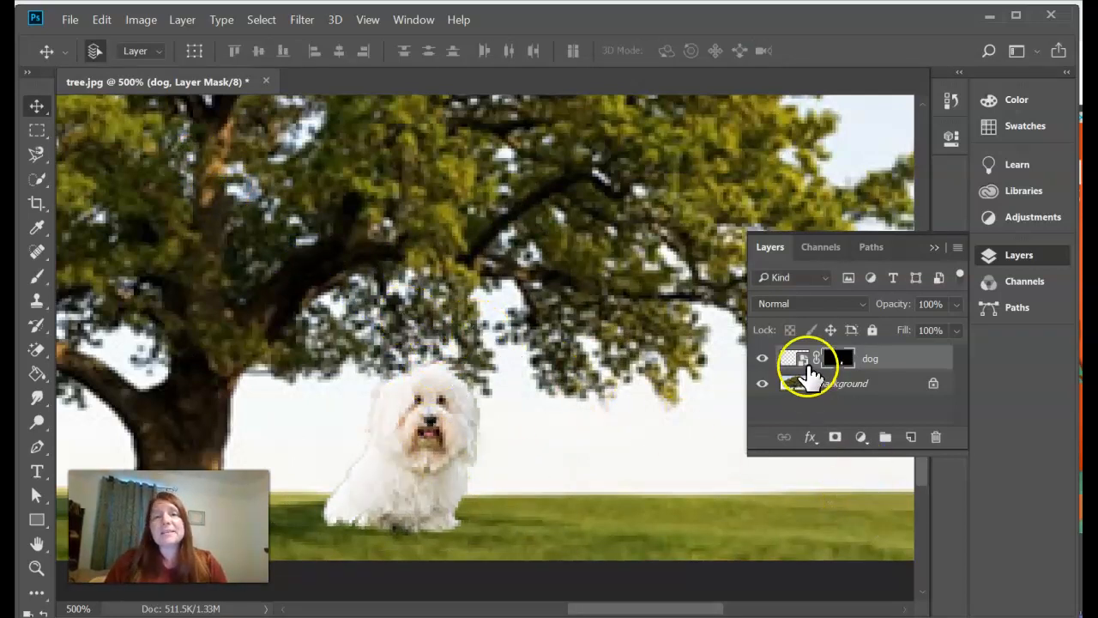
- View the dog layer's mask on its own several times, returning to the composite each time
{"action": "left_click", "coordinate": [836, 361], "text": "alt"}
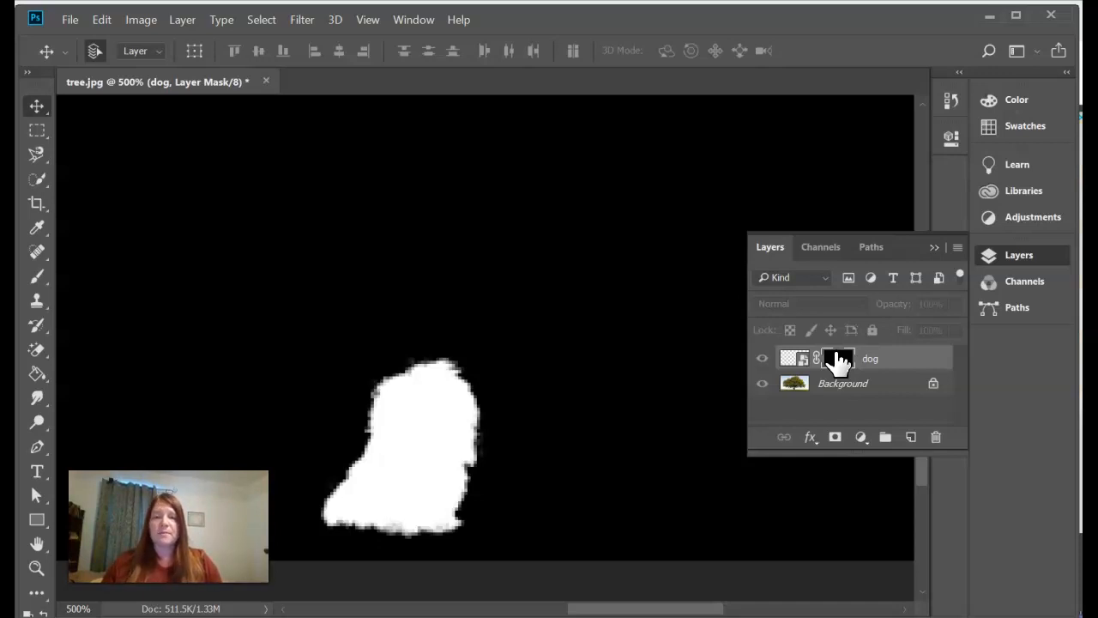
{"action": "left_click", "coordinate": [836, 365], "text": "alt"}
{"action": "left_click", "coordinate": [839, 369]}
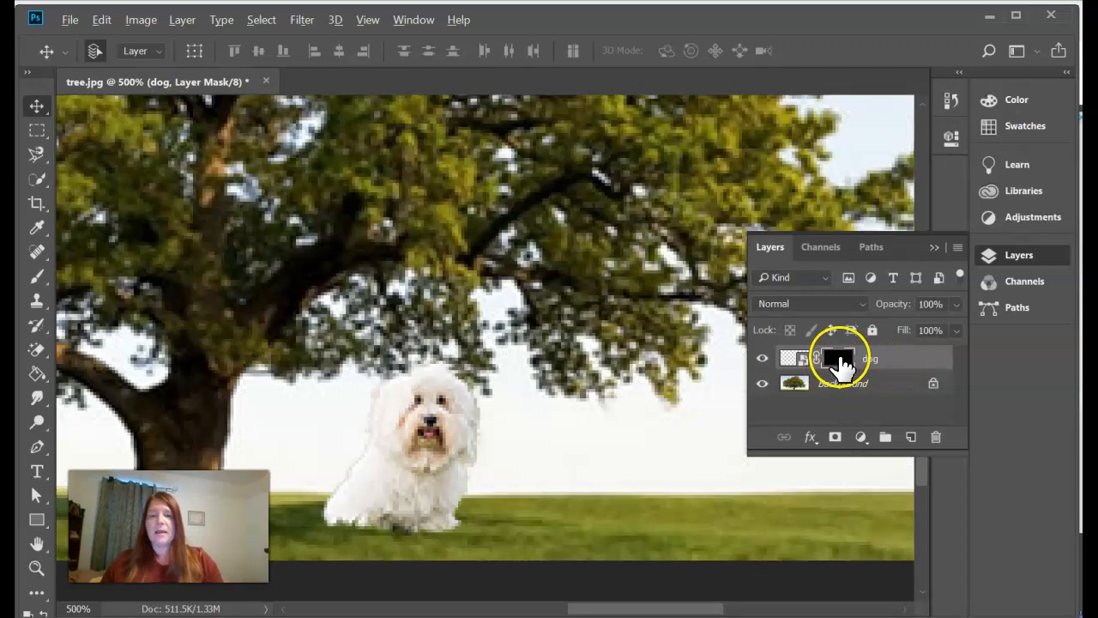
{"action": "left_click", "coordinate": [841, 364], "text": "alt"}
{"action": "left_click", "coordinate": [840, 366], "text": "alt"}
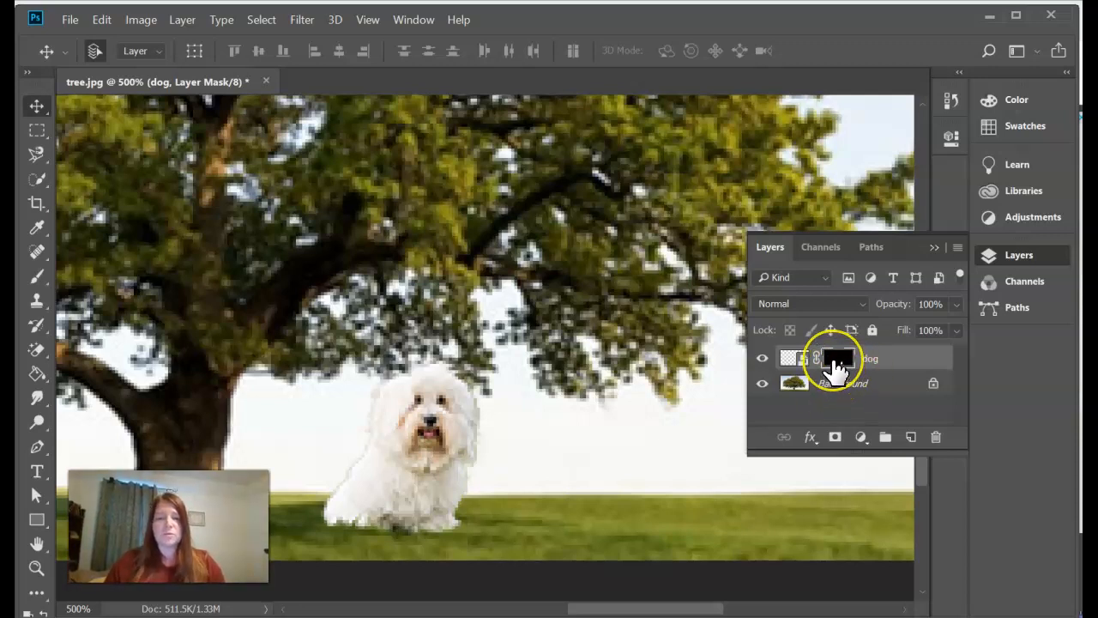
{"action": "left_click", "coordinate": [837, 362], "text": "alt"}
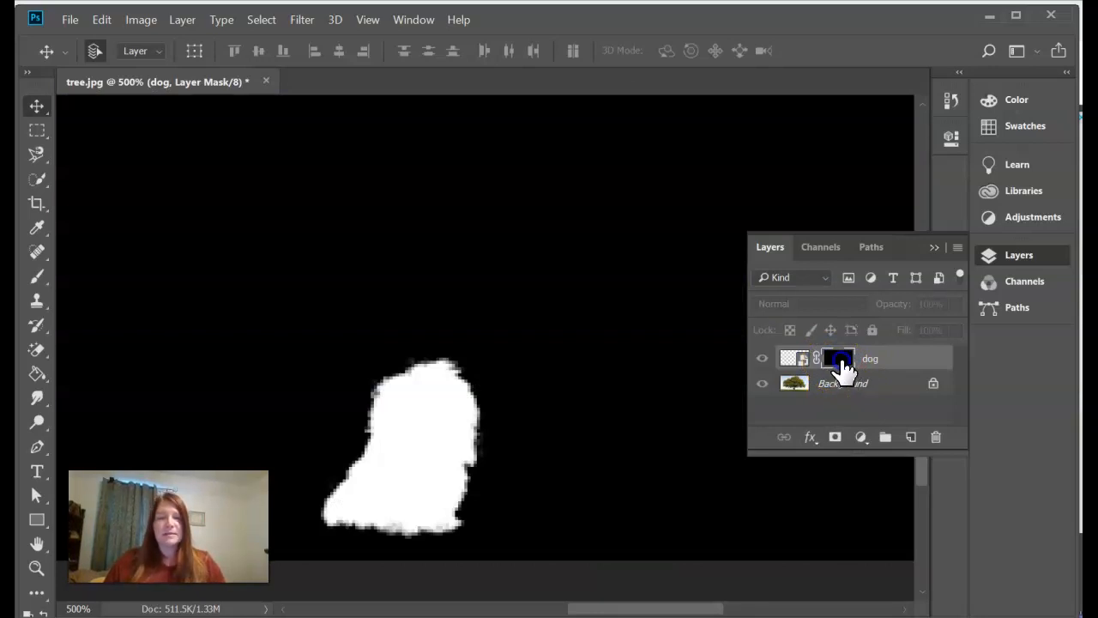
{"action": "left_click", "coordinate": [841, 367], "text": "alt"}
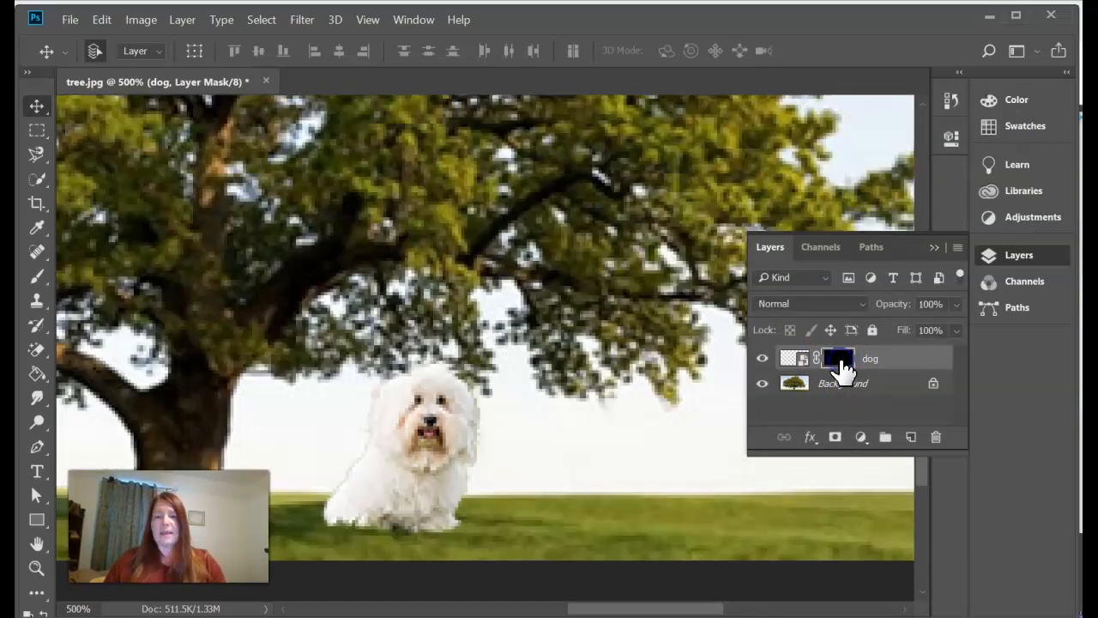
{"action": "left_click", "coordinate": [840, 368]}
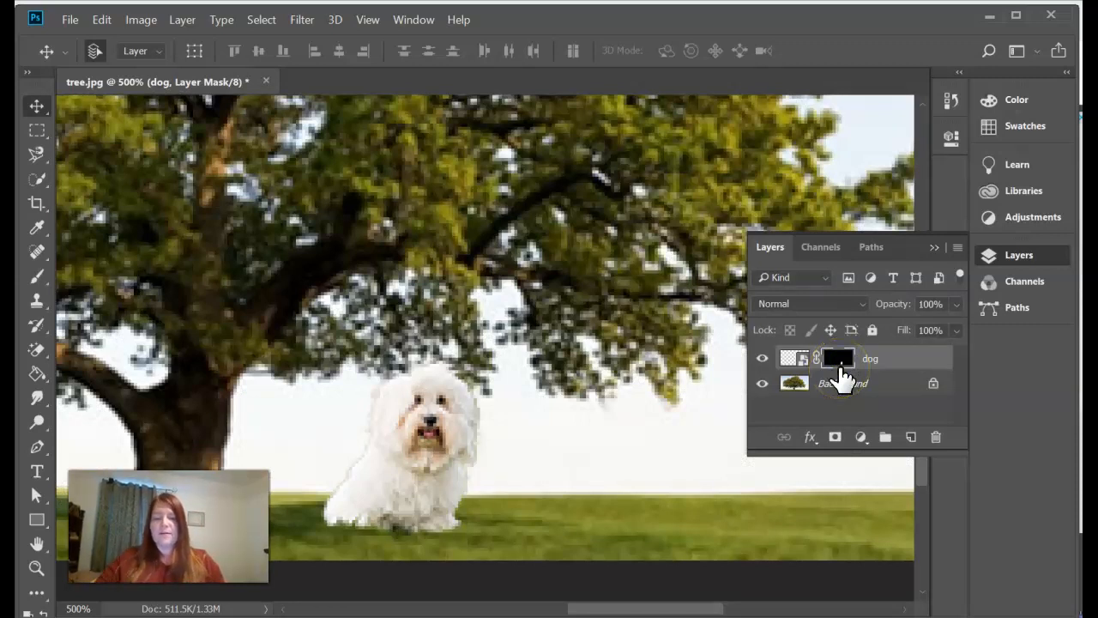
- Switch to Photopea and examine the masked dog beside the tree trunk in tree.psd
{"action": "key", "text": "ctrl+minus"}
{"action": "key", "text": "ctrl+minus"}
{"action": "key", "text": "ctrl+minus"}
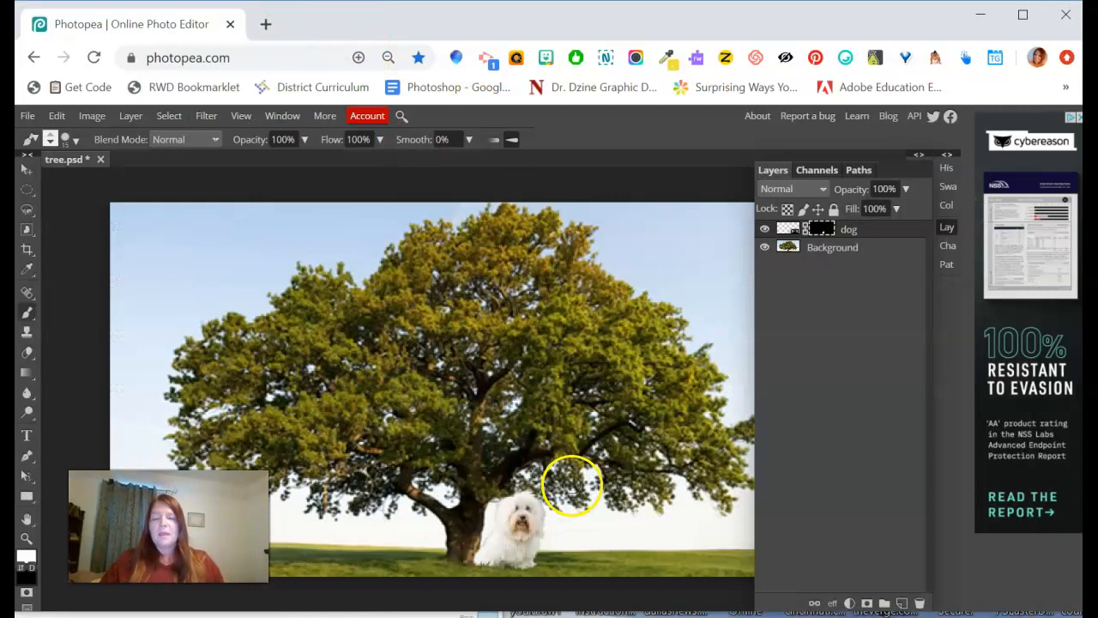
{"action": "scroll", "coordinate": [571, 486], "scroll_direction": "up", "scroll_amount": 2}
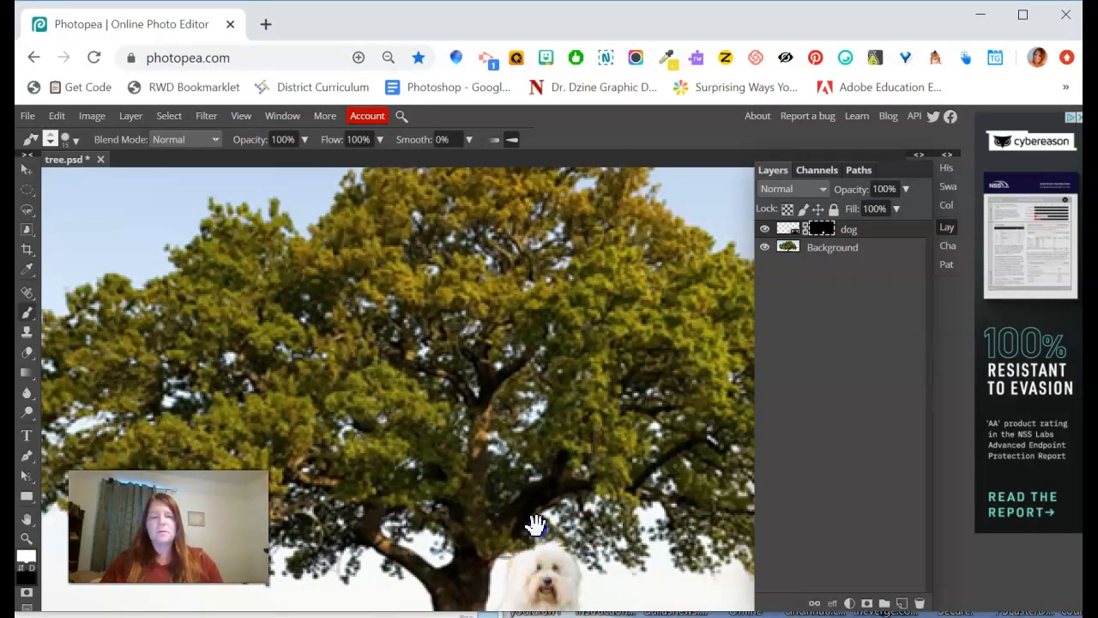
{"action": "scroll", "coordinate": [535, 520], "scroll_direction": "down", "scroll_amount": 2}
{"action": "left_click_drag", "start_coordinate": [487, 393], "coordinate": [347, 369]}
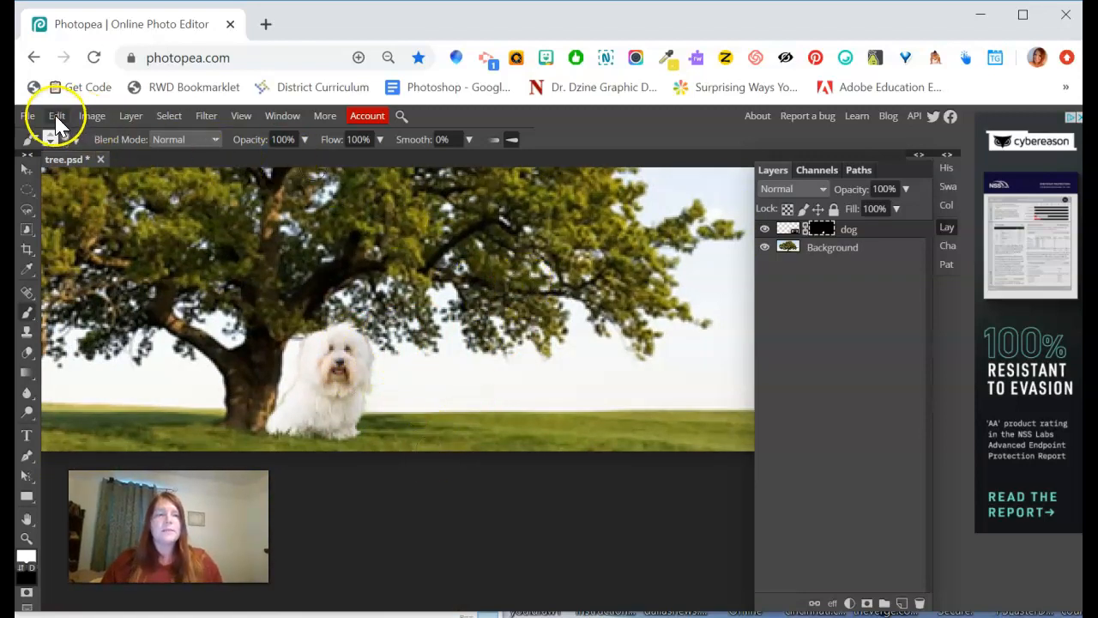
- Place the doggies photo into tree.psd as a new layer at 100% size
{"action": "left_click", "coordinate": [29, 117]}
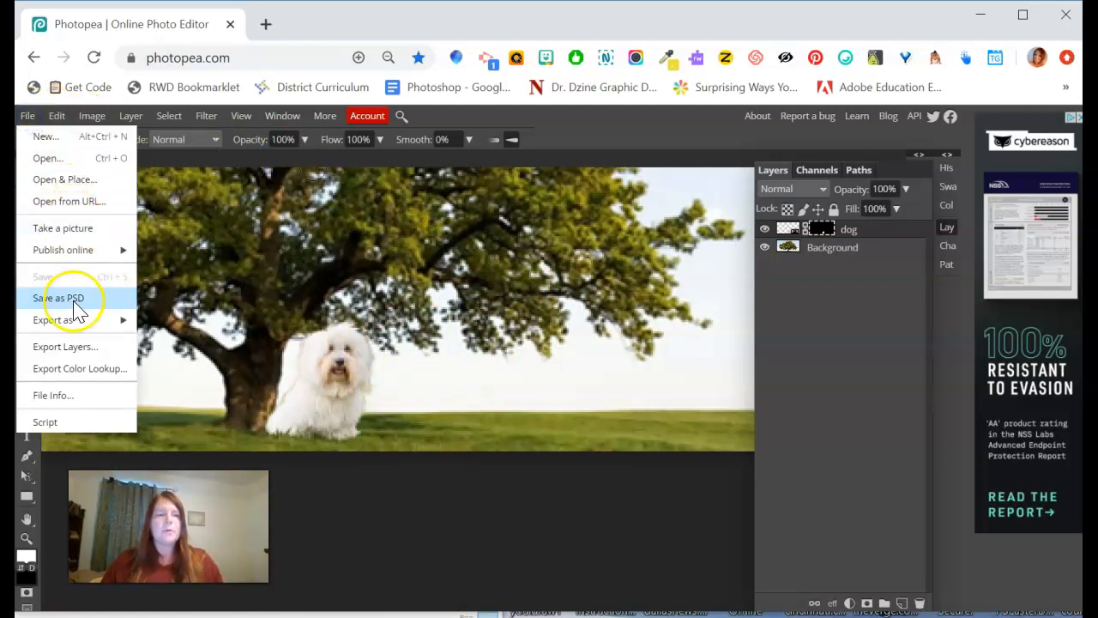
{"action": "left_click", "coordinate": [57, 185]}
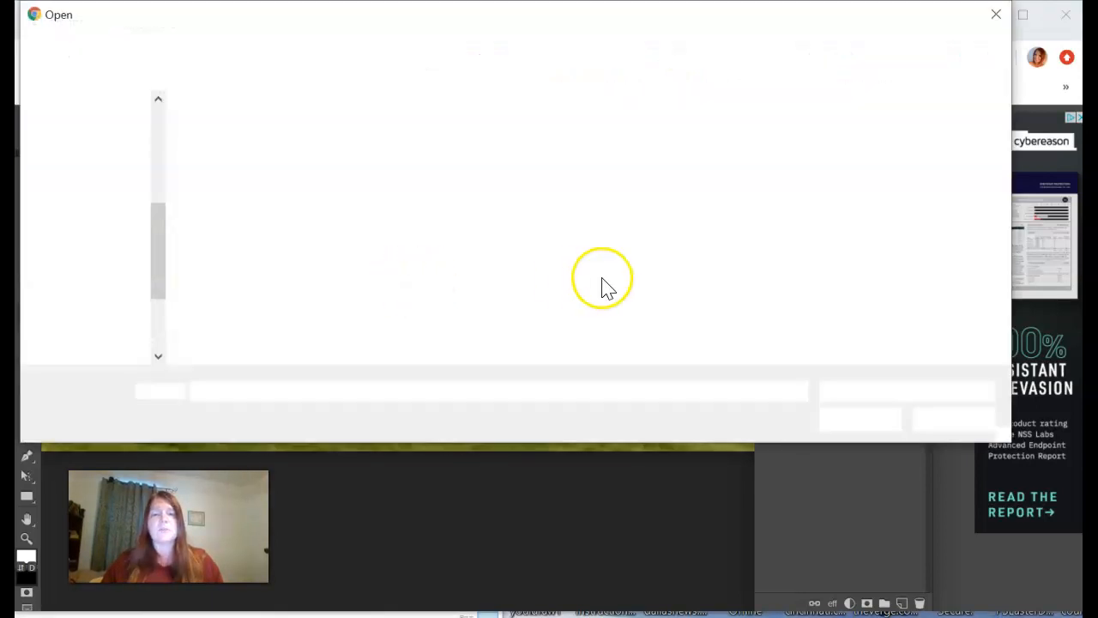
{"action": "double_click", "coordinate": [652, 175]}
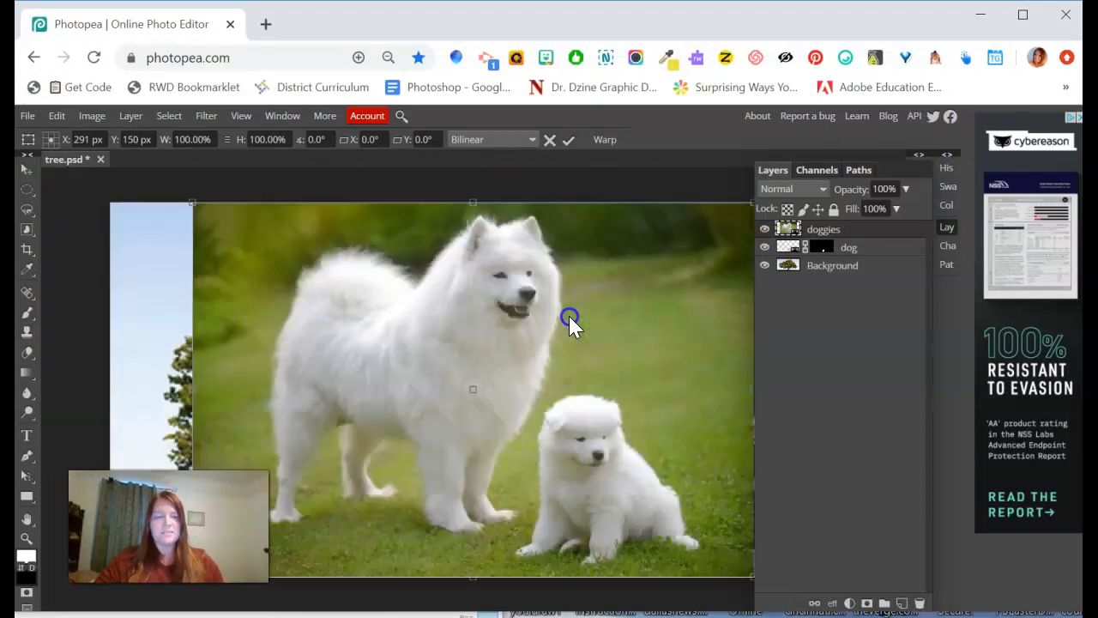
{"action": "left_click", "coordinate": [571, 137]}
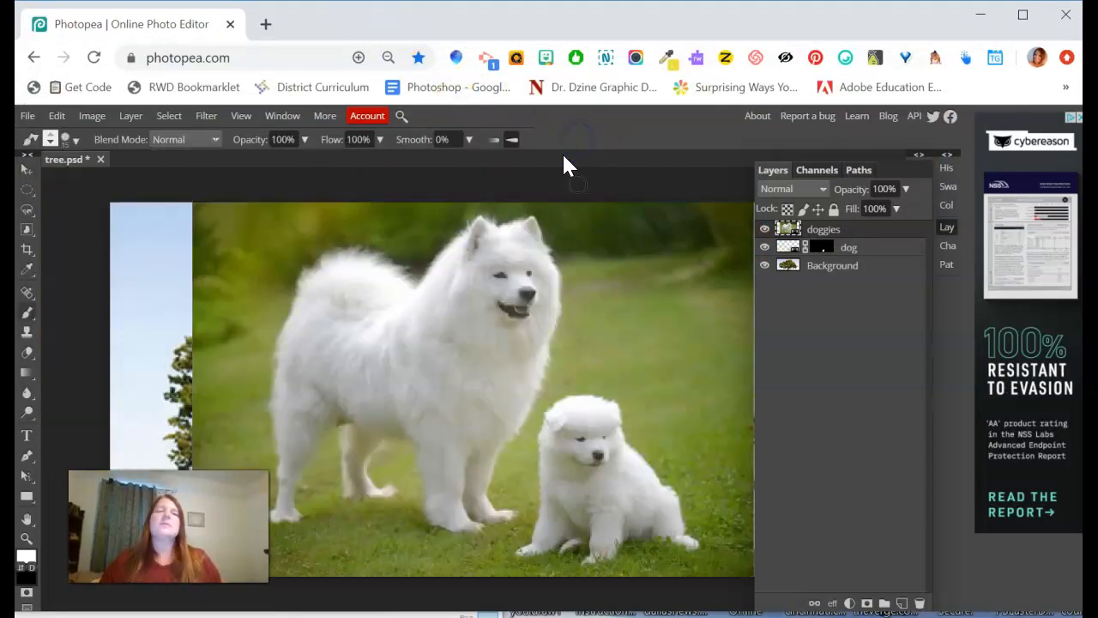
- Select the sitting puppy on the doggies layer with the Object Selection tool, redrawing the box until its whole outline is selected
{"action": "right_click", "coordinate": [27, 229]}
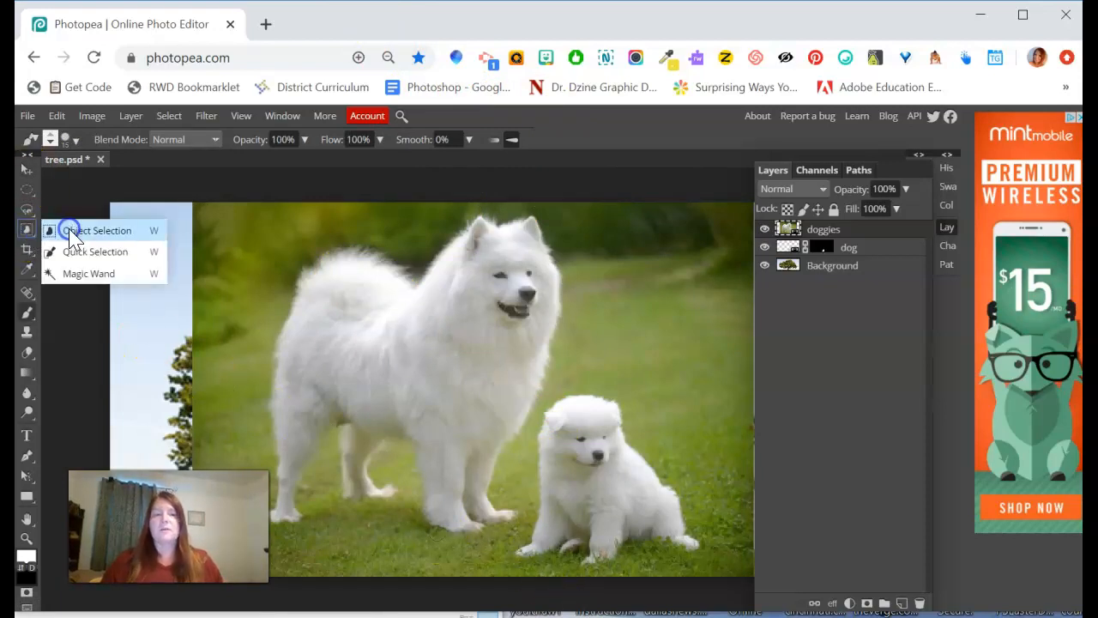
{"action": "left_click", "coordinate": [69, 231]}
{"action": "left_click_drag", "start_coordinate": [521, 391], "coordinate": [718, 569]}
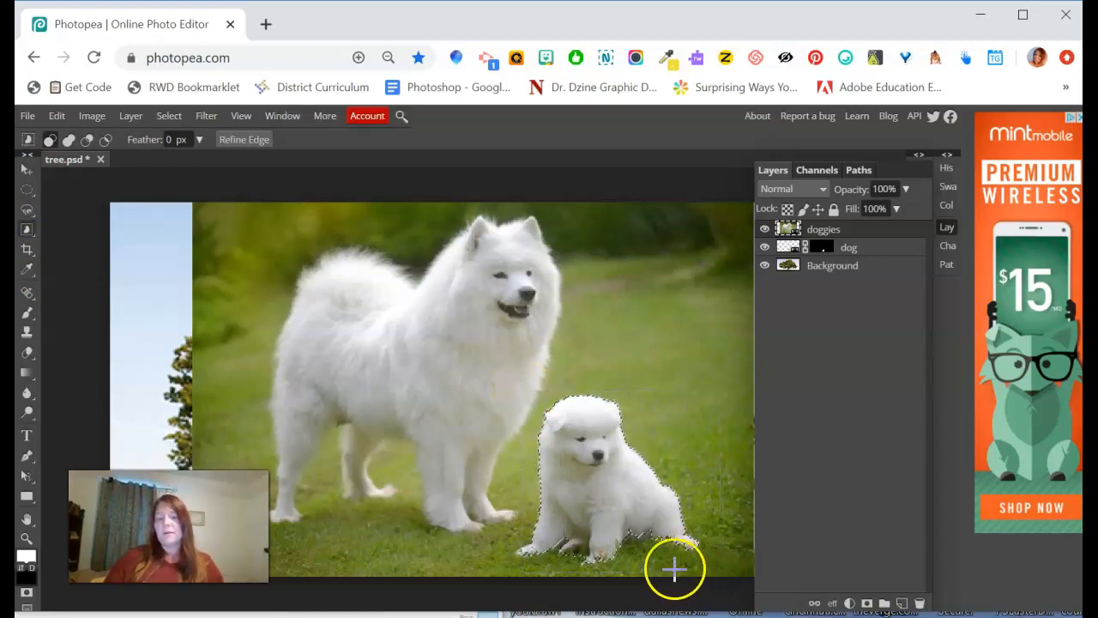
{"action": "left_click_drag", "start_coordinate": [523, 398], "coordinate": [703, 561]}
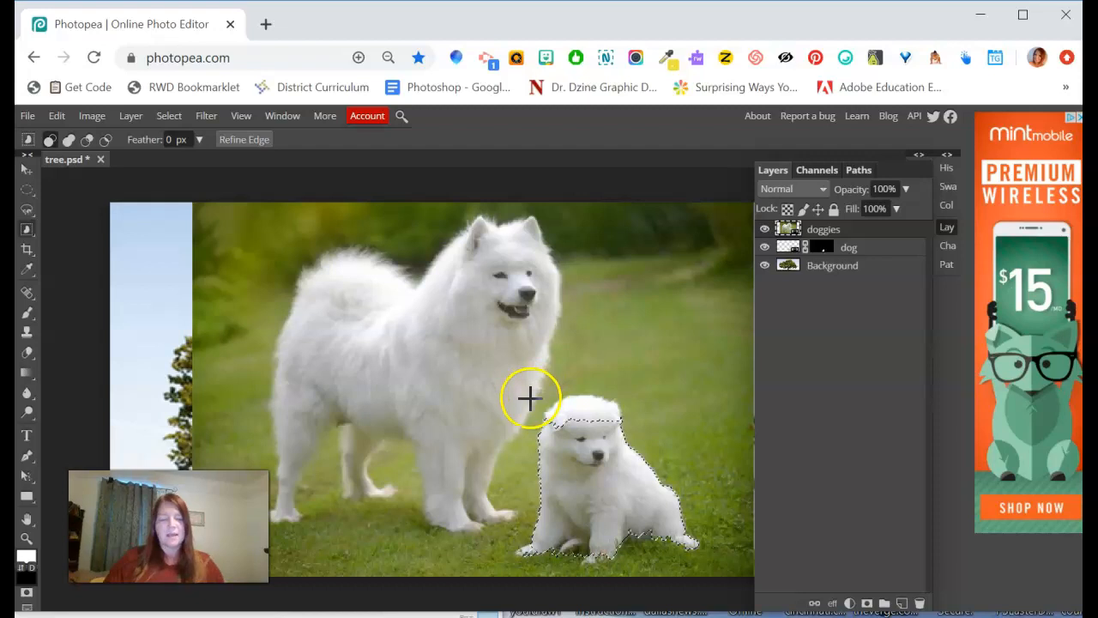
{"action": "left_click_drag", "start_coordinate": [536, 391], "coordinate": [560, 561]}
{"action": "left_click_drag", "start_coordinate": [722, 564], "coordinate": [720, 559]}
{"action": "left_click_drag", "start_coordinate": [537, 394], "coordinate": [718, 562]}
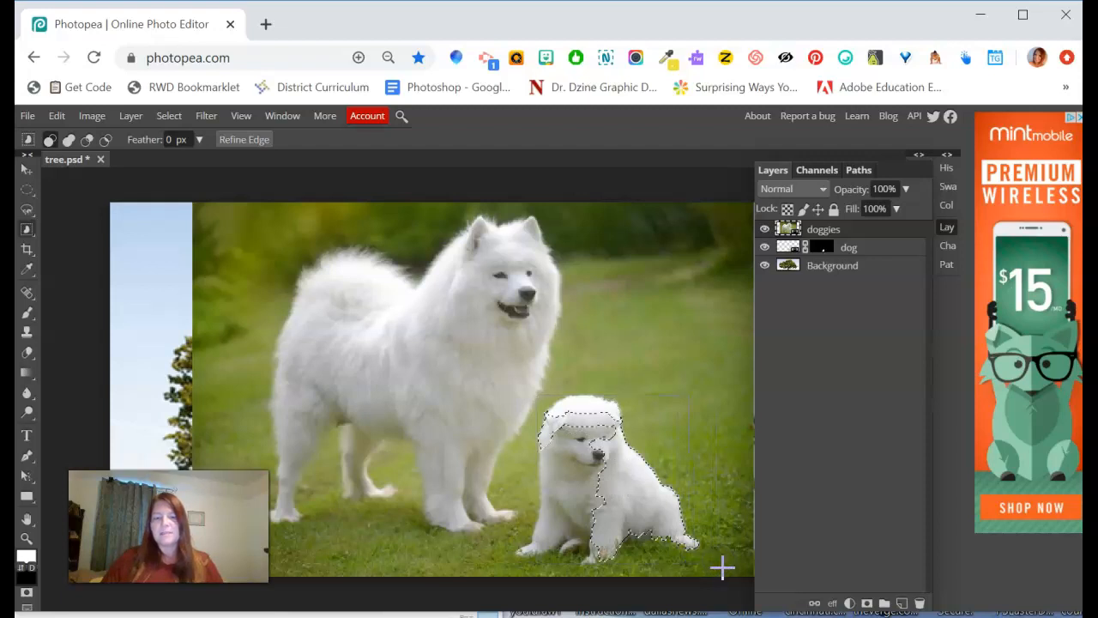
{"action": "left_click_drag", "start_coordinate": [598, 503], "coordinate": [468, 373]}
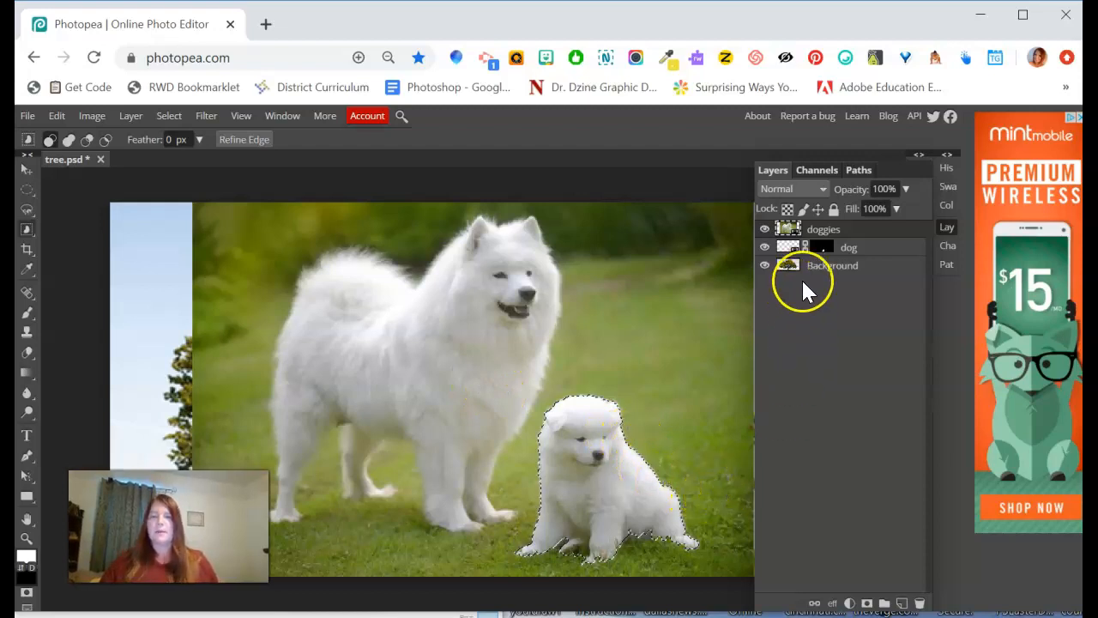
- Open the puppy selection in Refine Edge and keep the border at 3
{"action": "left_click", "coordinate": [242, 139]}
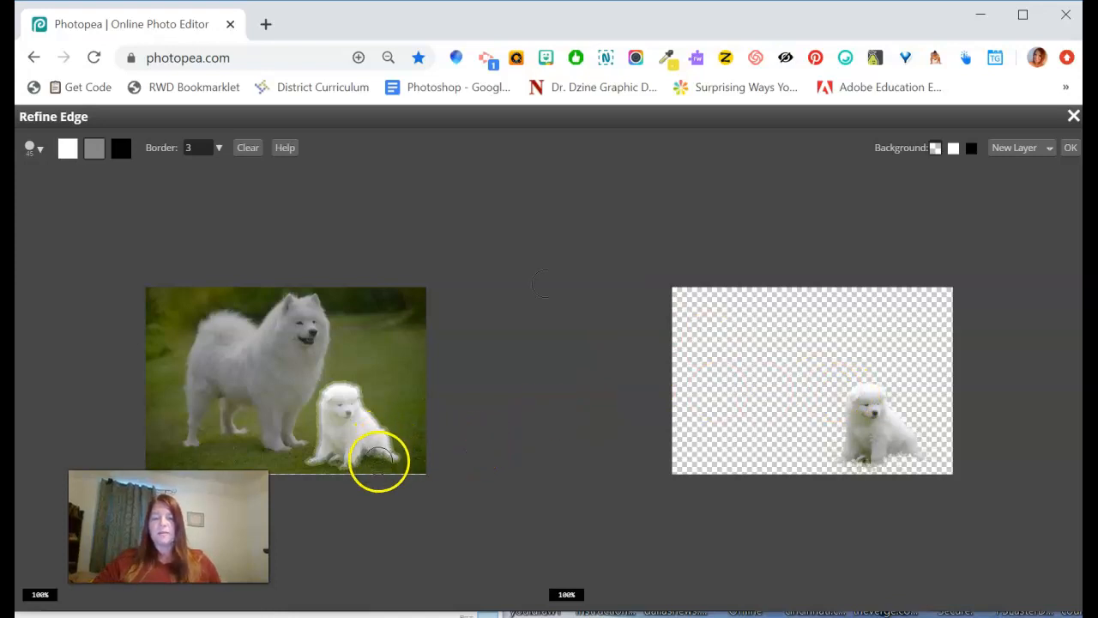
{"action": "scroll", "coordinate": [378, 461], "scroll_direction": "up", "scroll_amount": 2}
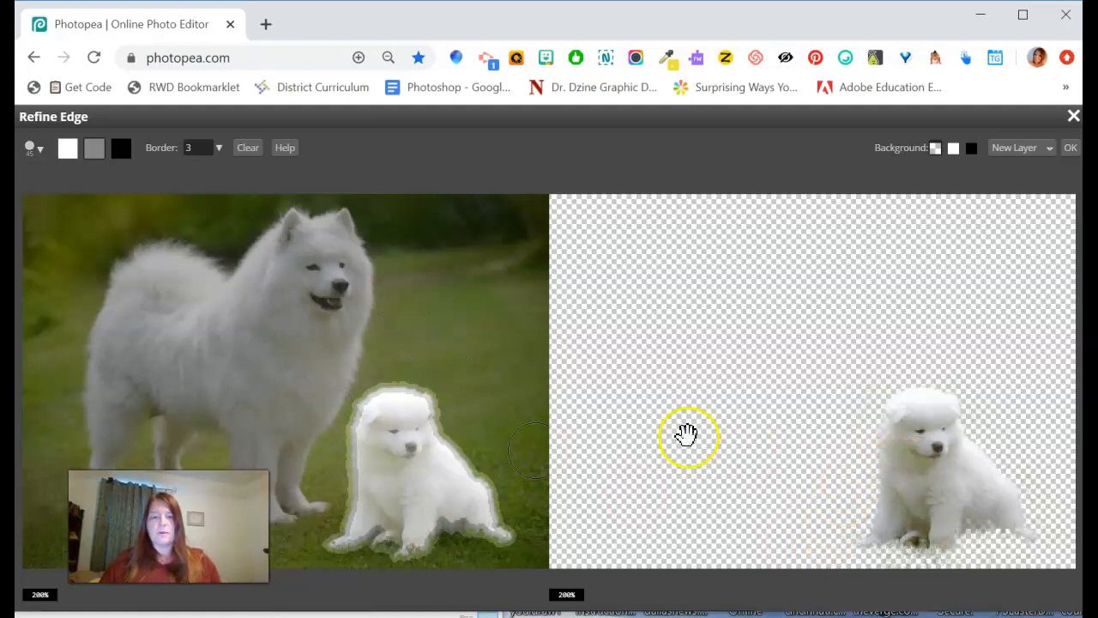
{"action": "scroll", "coordinate": [514, 414], "scroll_direction": "up", "scroll_amount": 1}
{"action": "left_click_drag", "start_coordinate": [561, 454], "coordinate": [380, 288]}
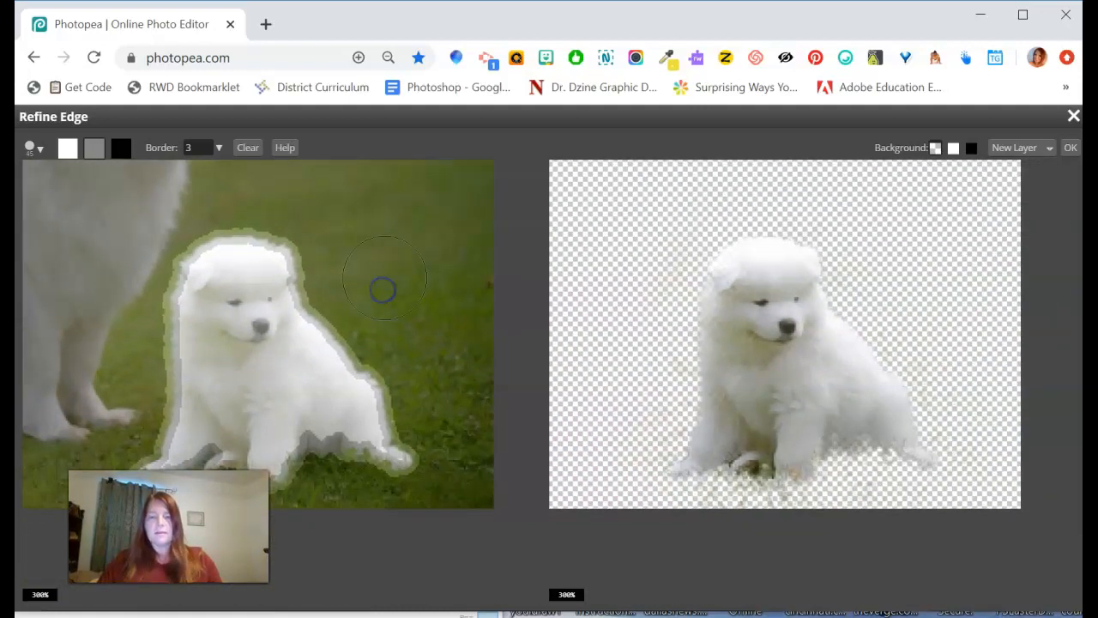
{"action": "left_click", "coordinate": [220, 148]}
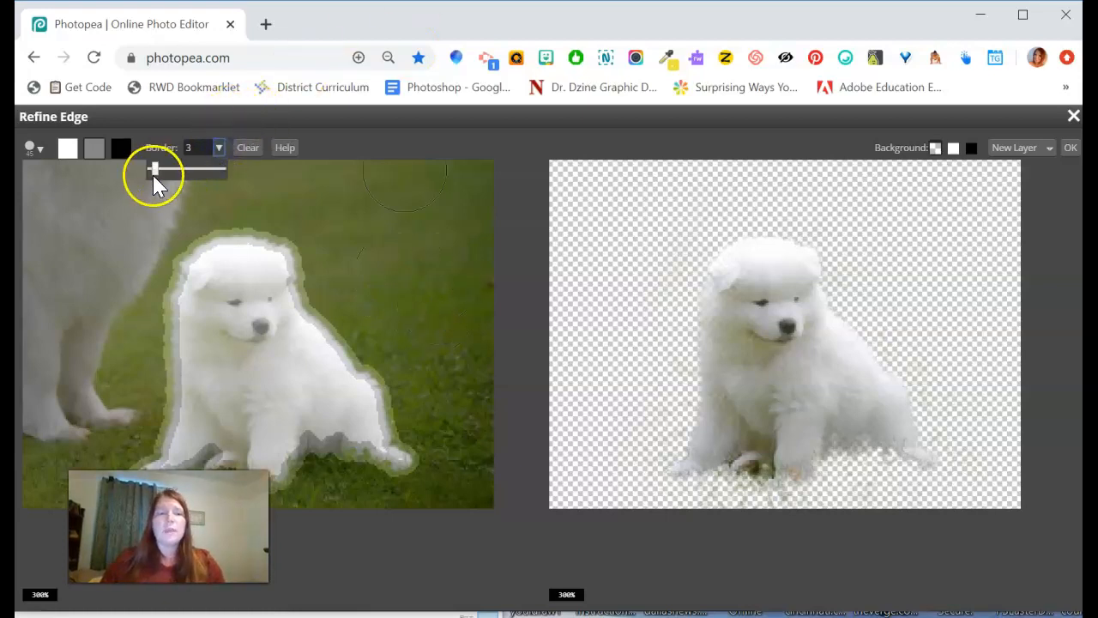
{"action": "left_click_drag", "start_coordinate": [154, 172], "coordinate": [156, 170]}
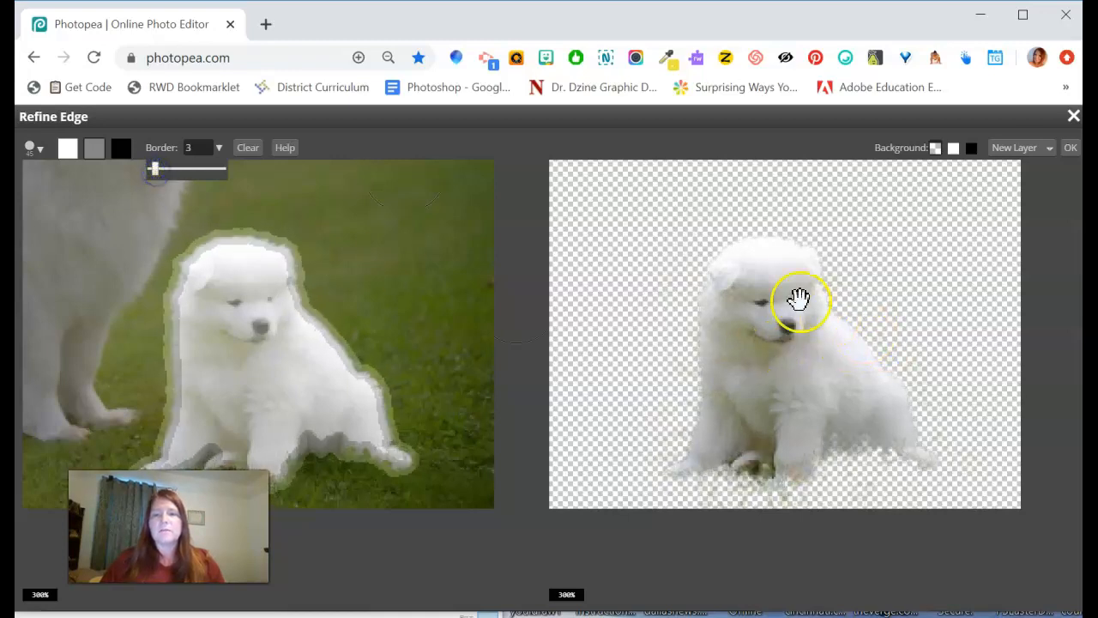
- Paint the puppy's body white as foreground, and paint the surrounding grass black as background
{"action": "left_click", "coordinate": [70, 153]}
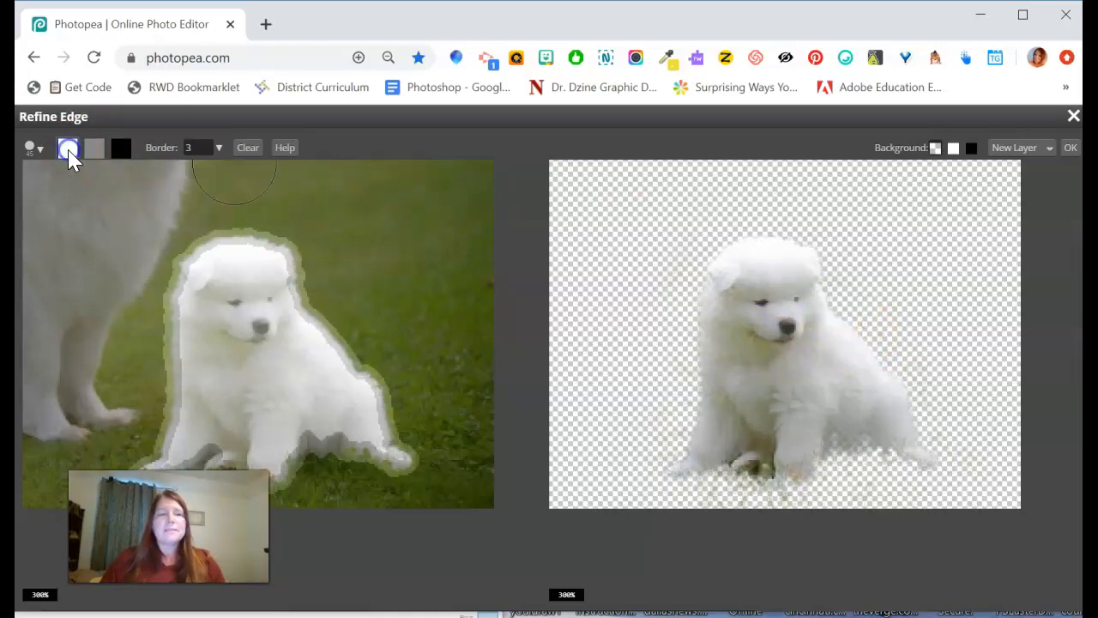
{"action": "mouse_move", "coordinate": [236, 304]}
{"action": "left_mouse_down"}
{"action": "mouse_move", "coordinate": [234, 348]}
{"action": "mouse_move", "coordinate": [250, 372]}
{"action": "mouse_move", "coordinate": [323, 405]}
{"action": "mouse_move", "coordinate": [281, 386]}
{"action": "mouse_move", "coordinate": [199, 382]}
{"action": "mouse_move", "coordinate": [222, 398]}
{"action": "left_mouse_up"}
{"action": "left_click_drag", "start_coordinate": [218, 339], "coordinate": [224, 313]}
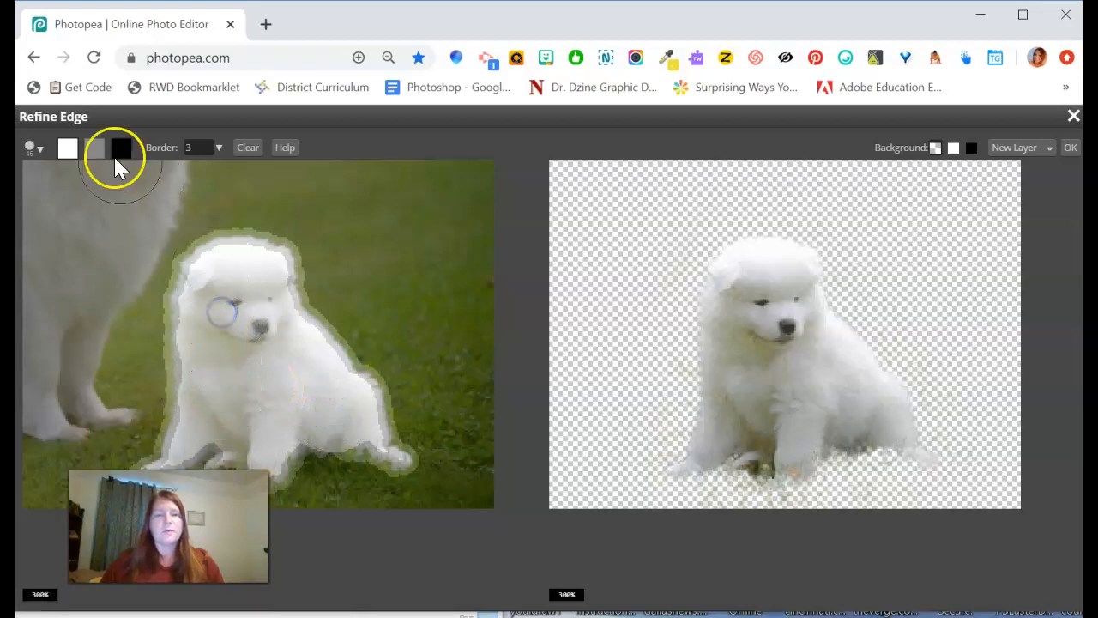
{"action": "left_click", "coordinate": [123, 149]}
{"action": "left_click_drag", "start_coordinate": [343, 220], "coordinate": [377, 283]}
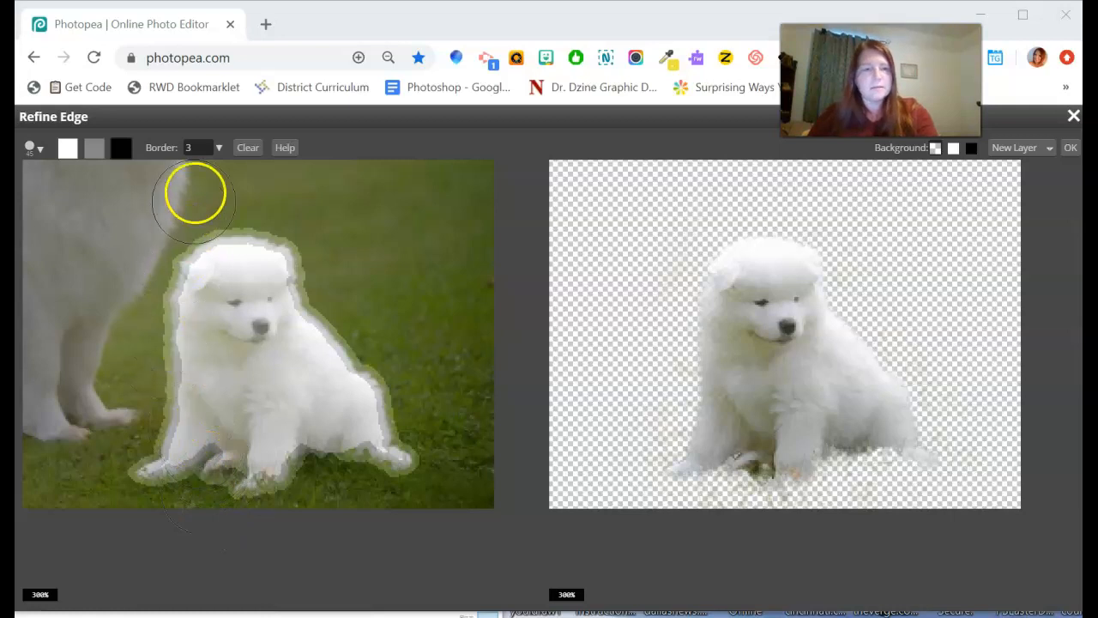
- Shrink the refining brush and paint the grass around the puppy's front paws black as background
{"action": "left_click", "coordinate": [193, 115]}
{"action": "key", "text": "bracketleft"}
{"action": "key", "text": "bracketleft"}
{"action": "key", "text": "bracketleft"}
{"action": "key", "text": "bracketleft"}
{"action": "key", "text": "bracketleft"}
{"action": "key", "text": "bracketleft"}
{"action": "key", "text": "bracketleft"}
{"action": "key", "text": "bracketleft"}
{"action": "left_click_drag", "start_coordinate": [218, 487], "coordinate": [224, 483]}
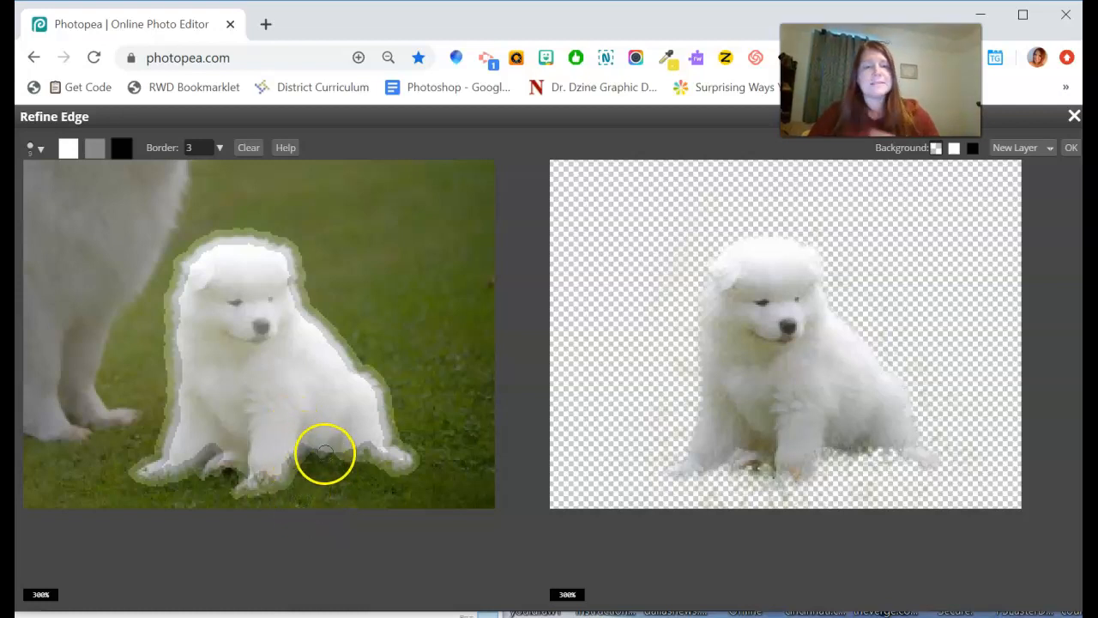
{"action": "left_click", "coordinate": [225, 481]}
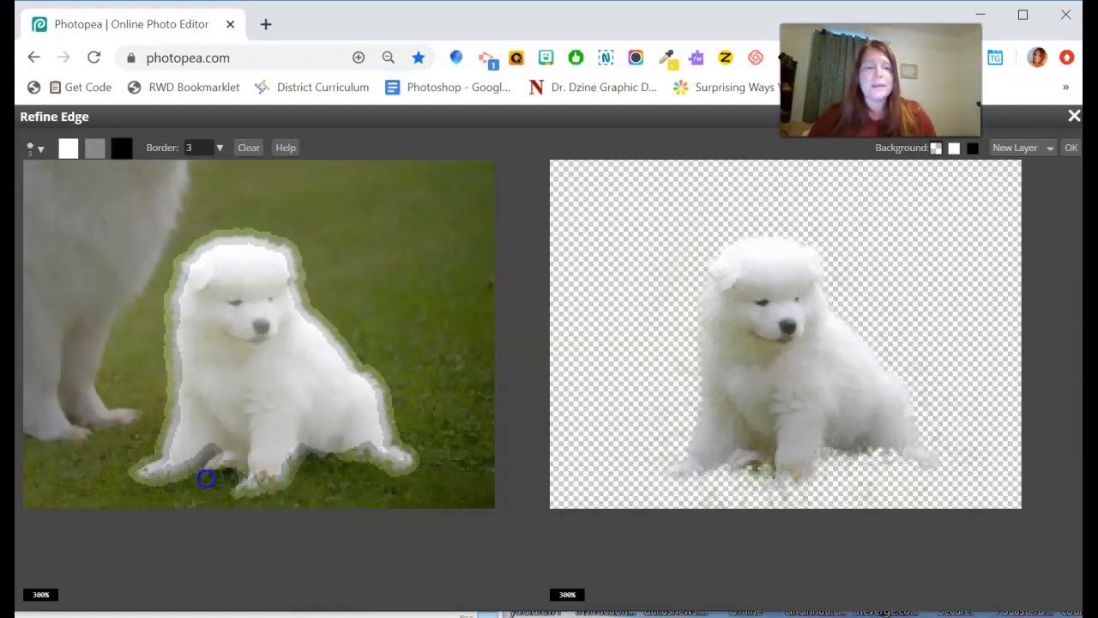
- Set the Refine Edge border to 4
{"action": "left_click", "coordinate": [218, 147]}
{"action": "left_click", "coordinate": [155, 169]}
{"action": "left_click_drag", "start_coordinate": [153, 169], "coordinate": [157, 169]}
{"action": "left_click", "coordinate": [387, 136]}
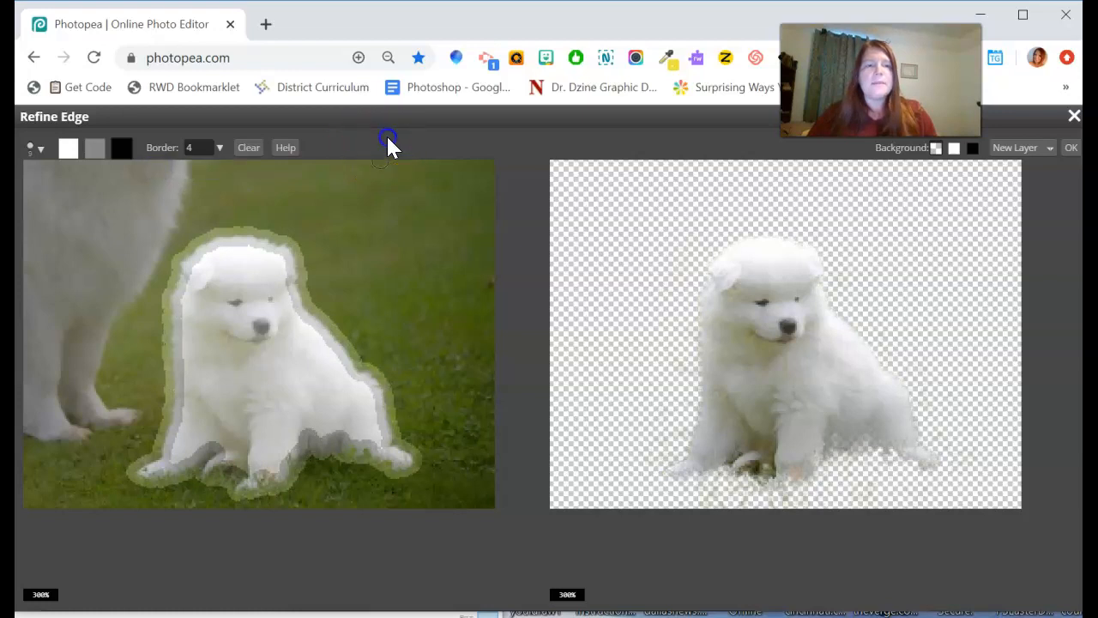
- Preview the puppy on a black background and paint its fur edge gray from head to hind paw
{"action": "left_click", "coordinate": [92, 152]}
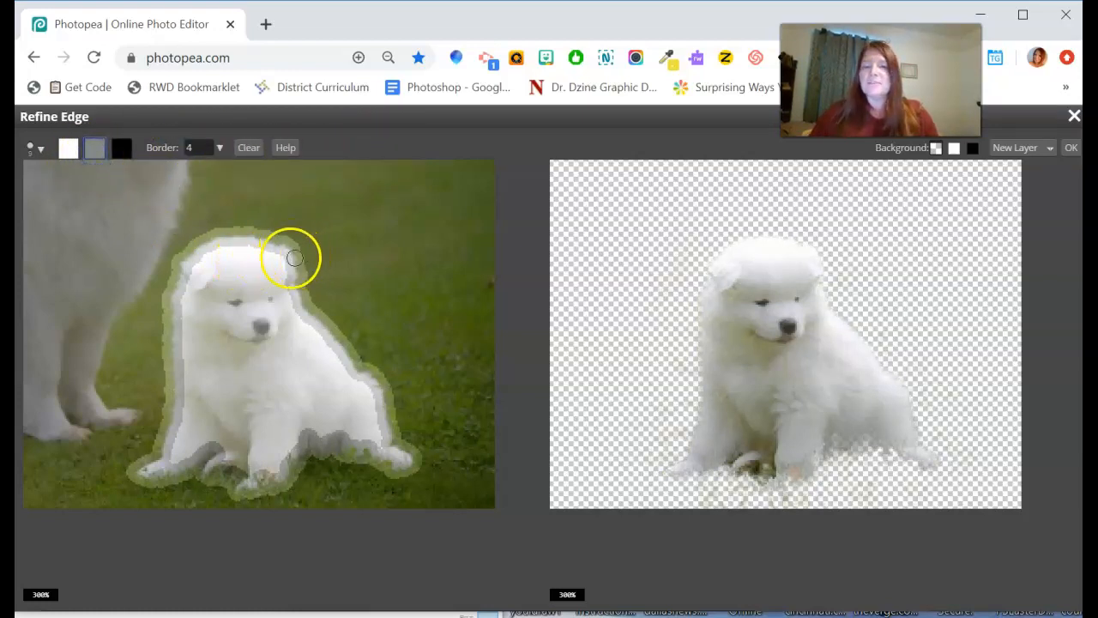
{"action": "left_click", "coordinate": [973, 150]}
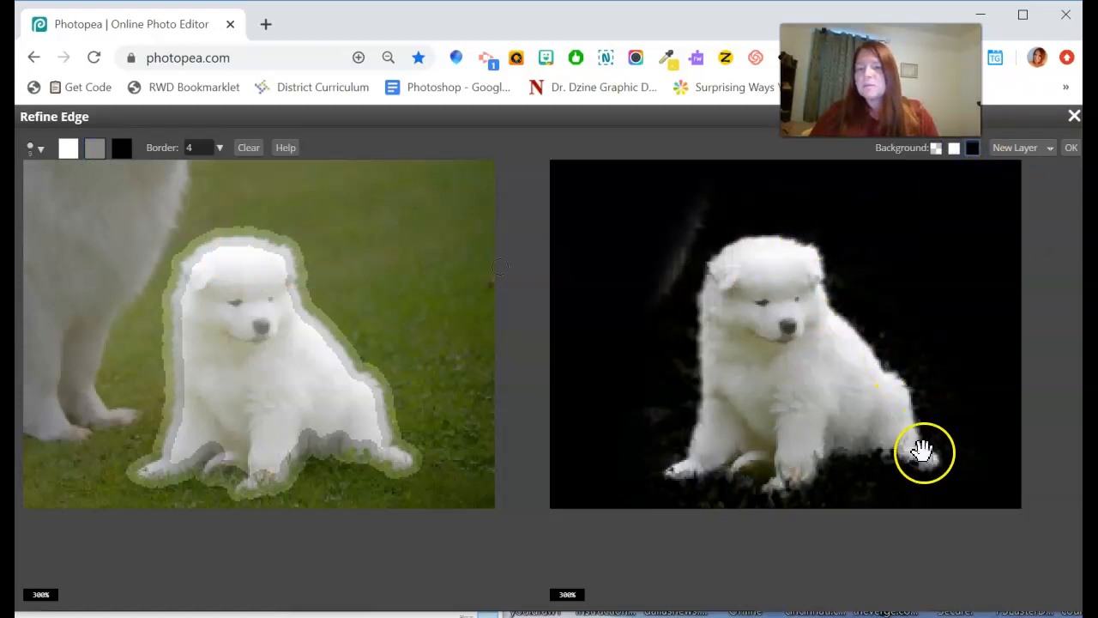
{"action": "mouse_move", "coordinate": [270, 238]}
{"action": "left_mouse_down"}
{"action": "mouse_move", "coordinate": [296, 260]}
{"action": "mouse_move", "coordinate": [244, 243]}
{"action": "left_mouse_up"}
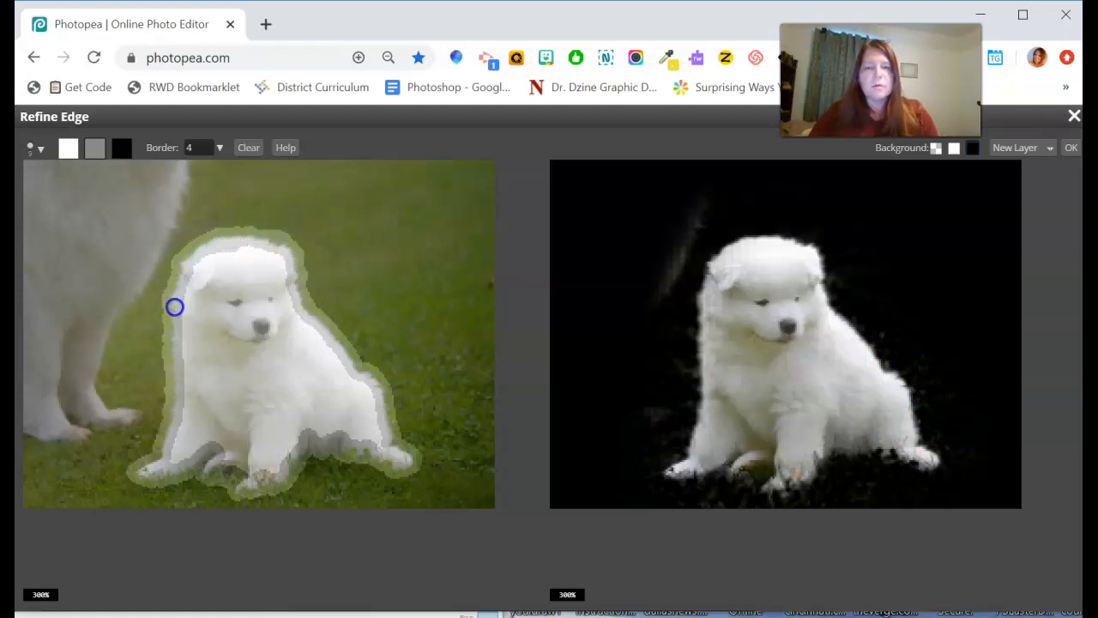
{"action": "mouse_move", "coordinate": [185, 374]}
{"action": "left_mouse_down"}
{"action": "mouse_move", "coordinate": [183, 294]}
{"action": "mouse_move", "coordinate": [226, 249]}
{"action": "mouse_move", "coordinate": [306, 319]}
{"action": "left_mouse_up"}
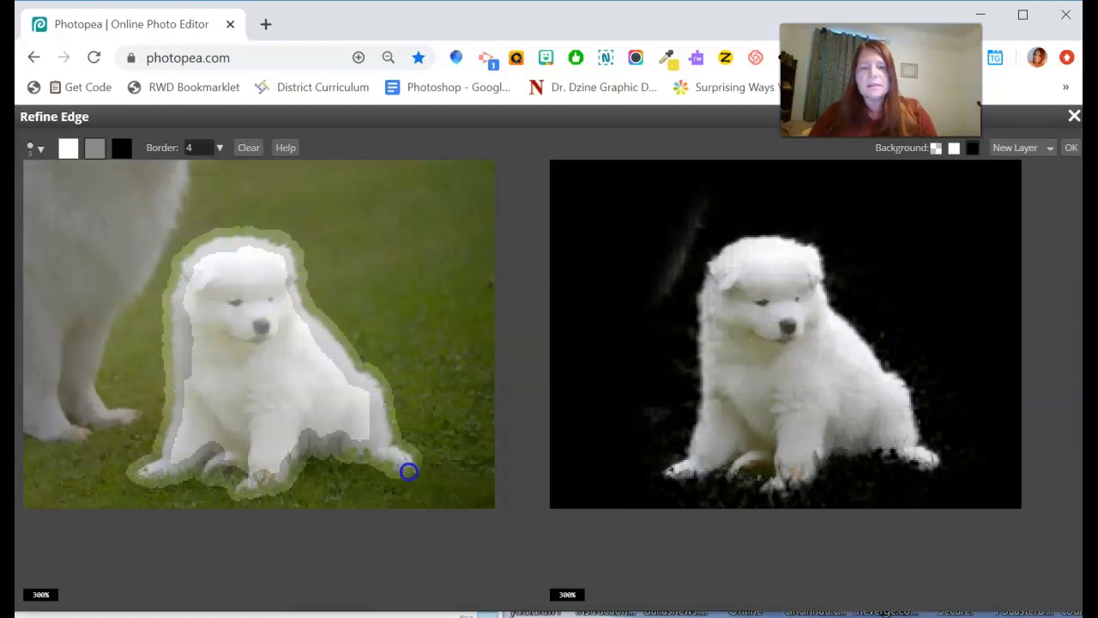
- Set the border to 7 and brush gray along the puppy's fur edge again
{"action": "left_click", "coordinate": [219, 149]}
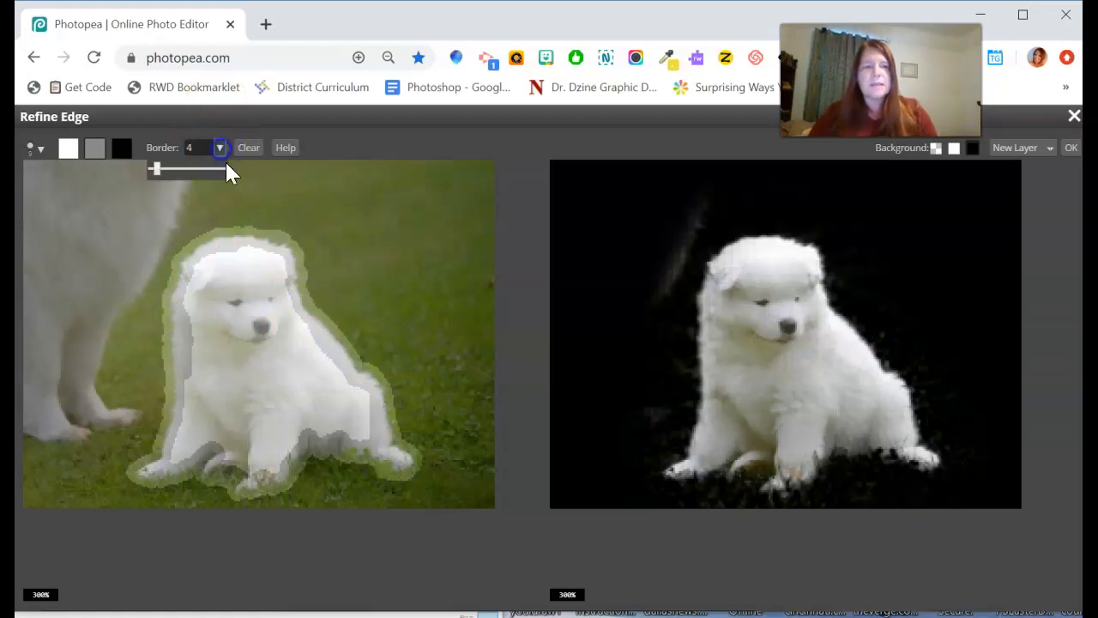
{"action": "left_click_drag", "start_coordinate": [168, 176], "coordinate": [164, 176]}
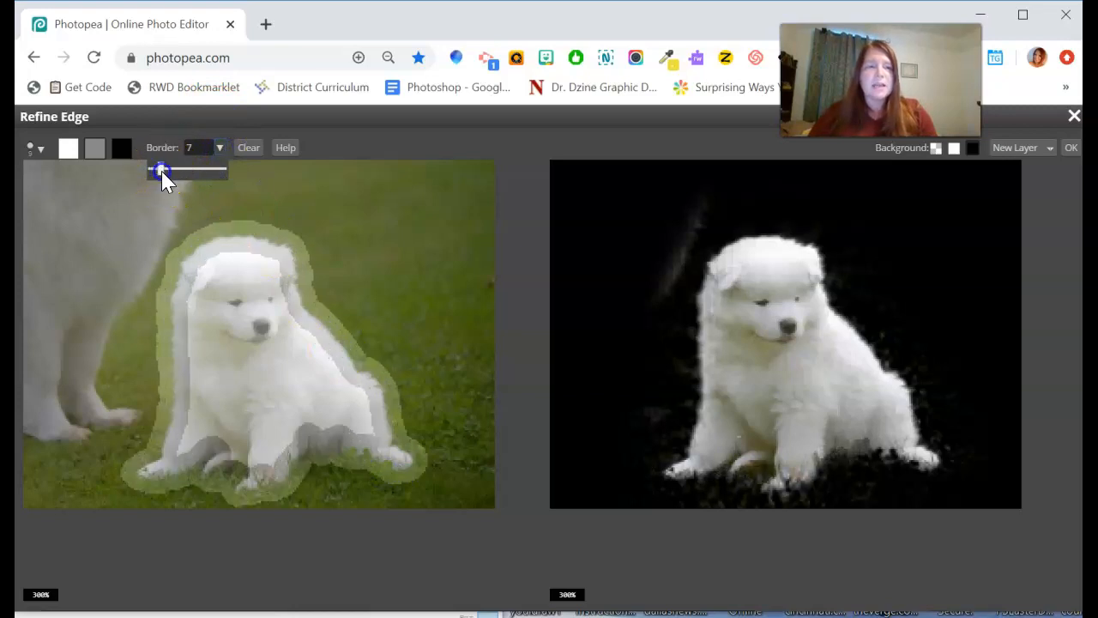
{"action": "left_click", "coordinate": [246, 252]}
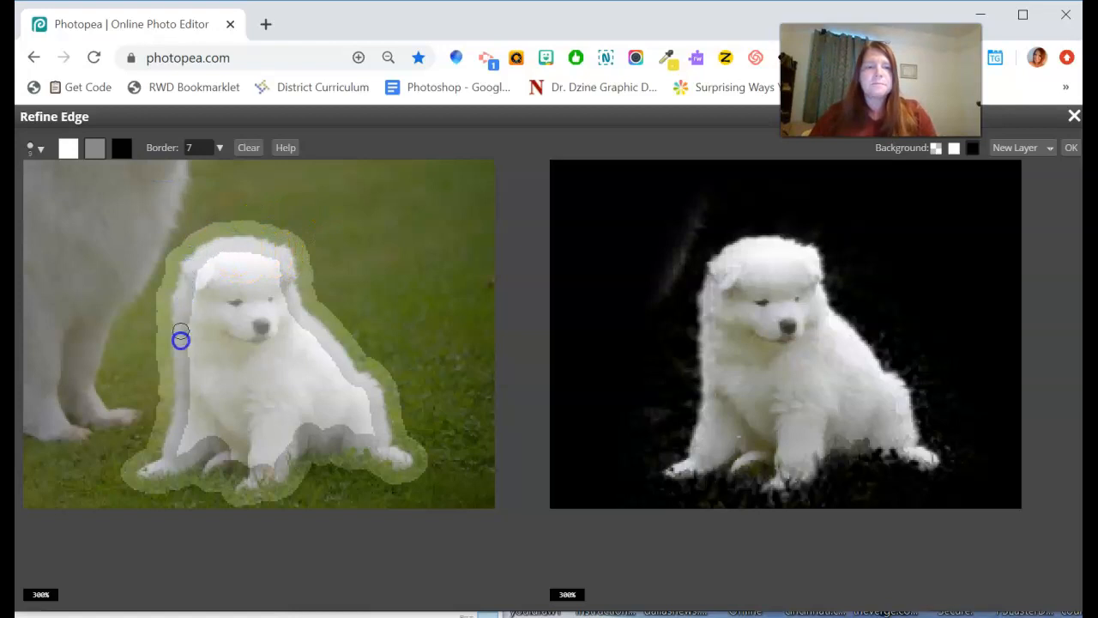
{"action": "mouse_move", "coordinate": [304, 321]}
{"action": "left_mouse_down"}
{"action": "mouse_move", "coordinate": [310, 259]}
{"action": "mouse_move", "coordinate": [278, 239]}
{"action": "left_mouse_up"}
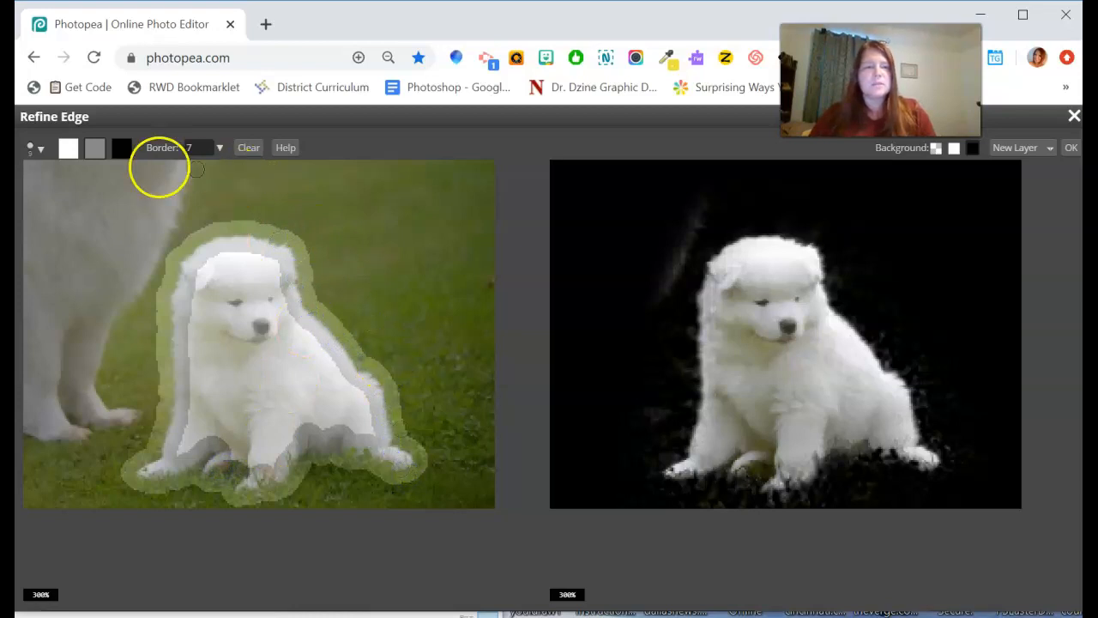
- Paint black around the puppy's outline to trim the outer part of the border zone
{"action": "left_click", "coordinate": [119, 149]}
{"action": "left_click_drag", "start_coordinate": [192, 215], "coordinate": [185, 251]}
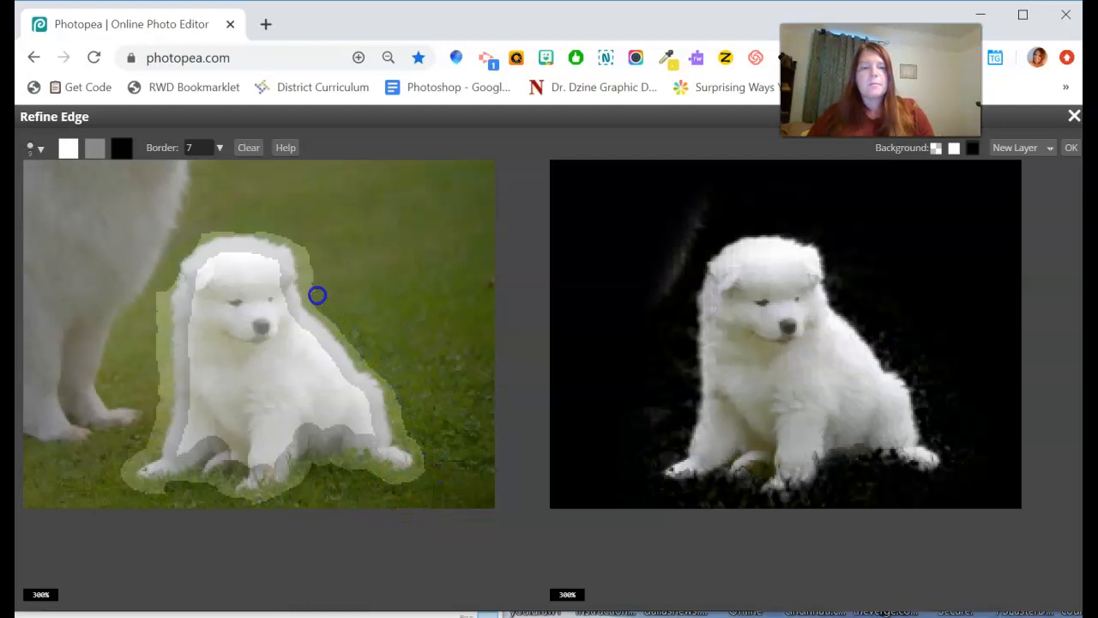
{"action": "mouse_move", "coordinate": [300, 233]}
{"action": "left_mouse_down"}
{"action": "mouse_move", "coordinate": [253, 225]}
{"action": "mouse_move", "coordinate": [274, 217]}
{"action": "left_mouse_up"}
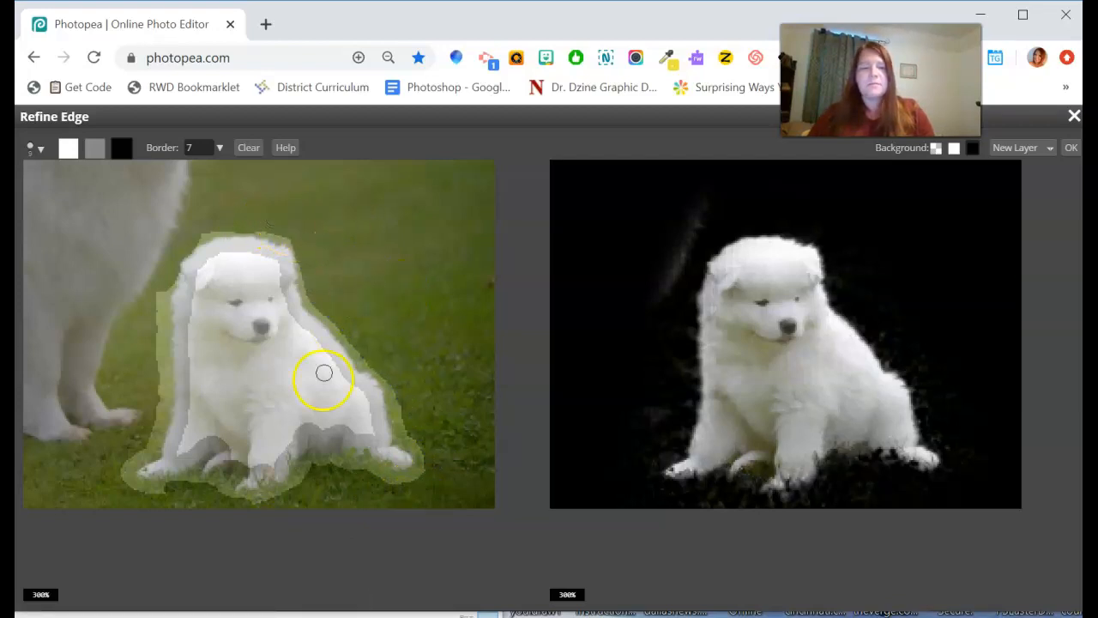
- Output the refined edge as a raster mask on the doggies layer
{"action": "left_click", "coordinate": [1027, 148]}
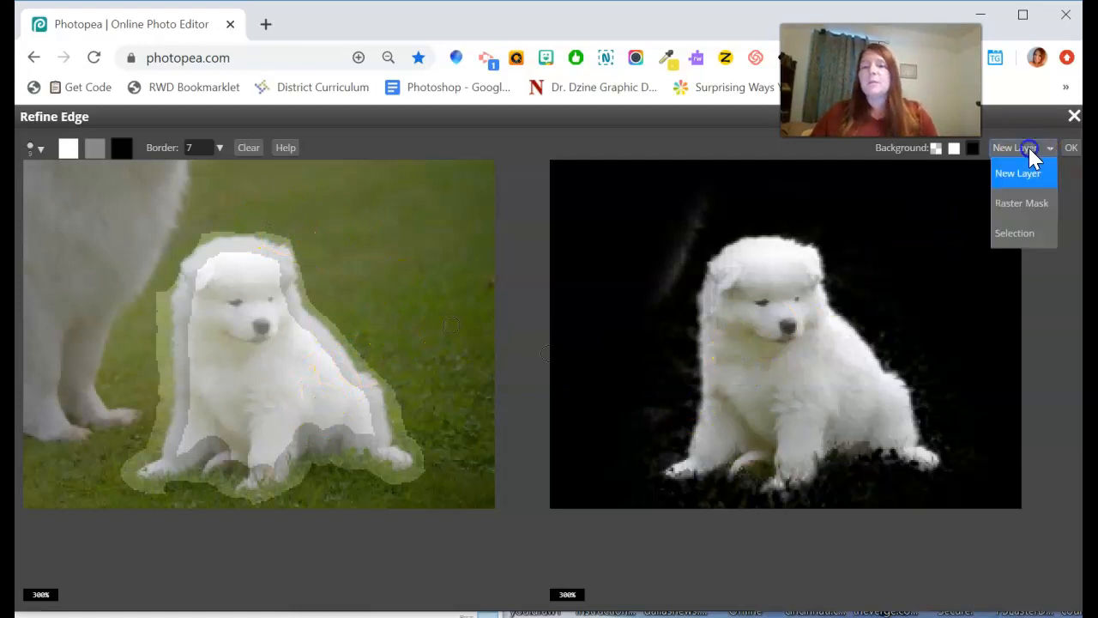
{"action": "left_click", "coordinate": [1016, 206]}
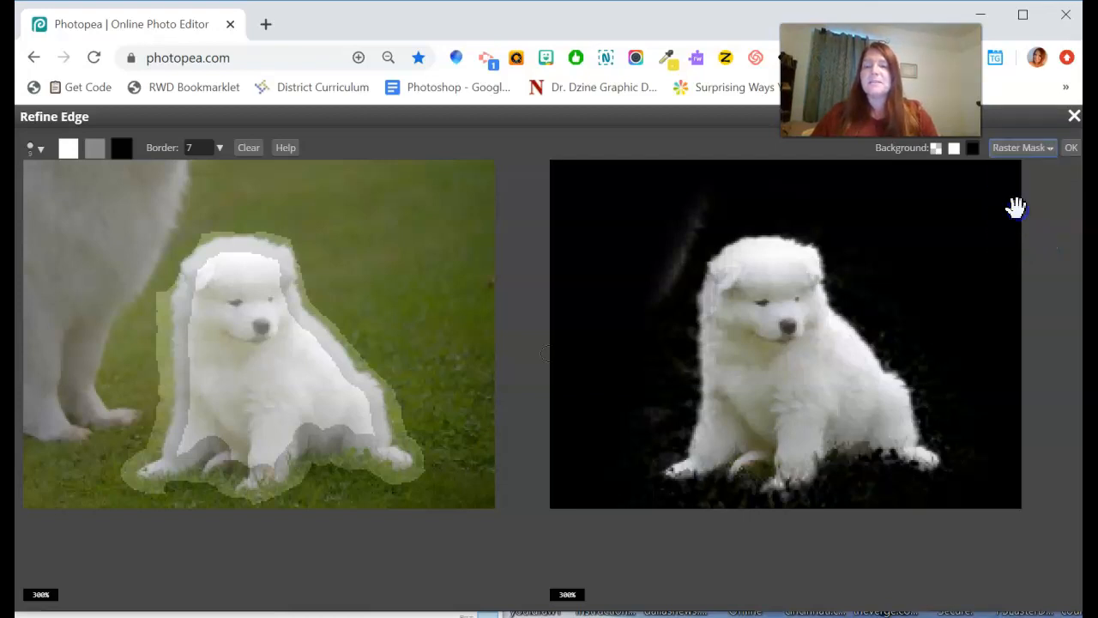
{"action": "left_click", "coordinate": [1069, 151]}
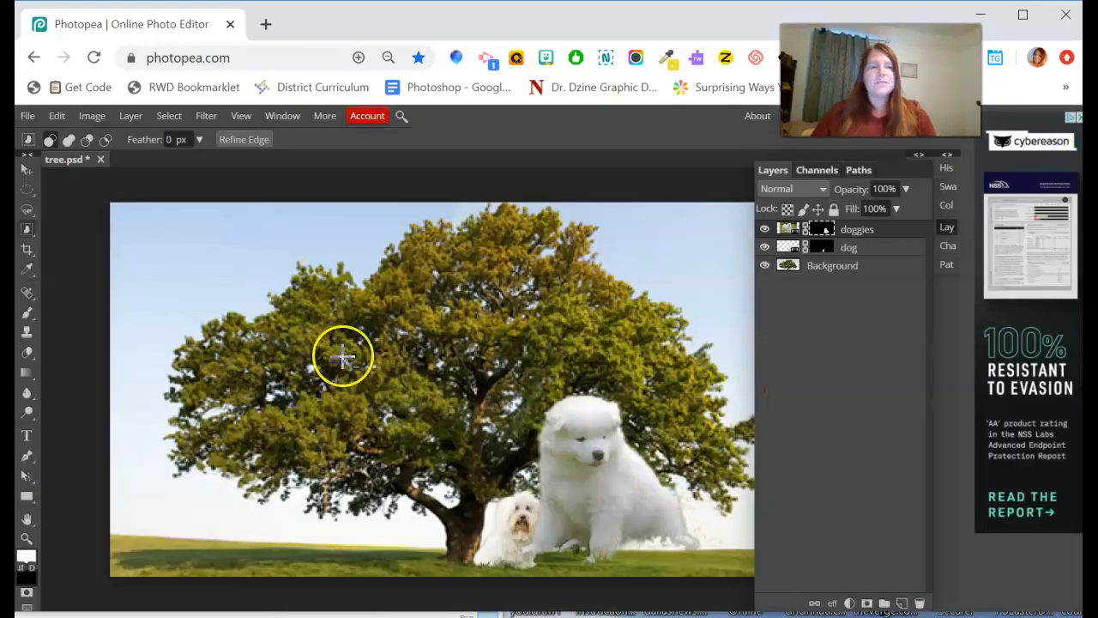
- Scale the masked puppy to 43.78% and place it on the grass to the right of the dog
{"action": "left_click", "coordinate": [31, 172]}
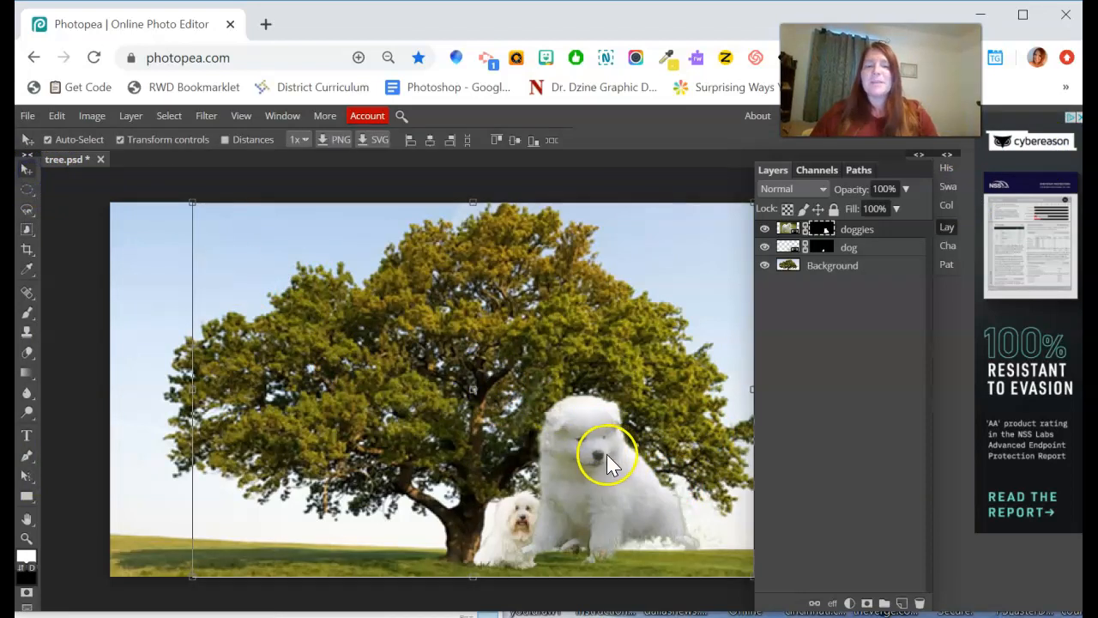
{"action": "left_click_drag", "start_coordinate": [596, 455], "coordinate": [386, 462]}
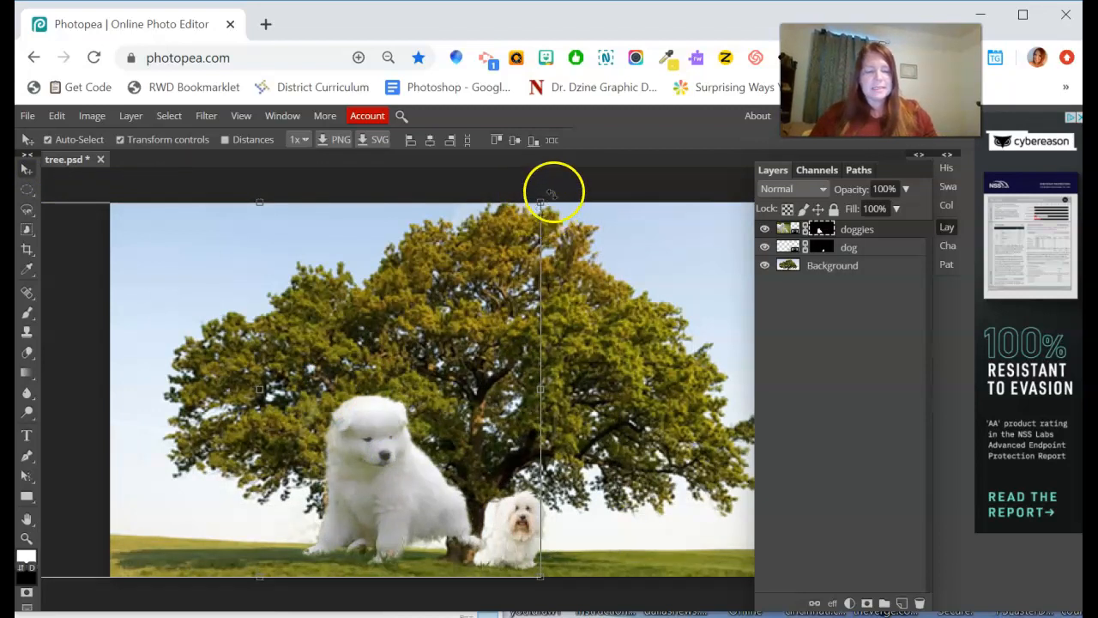
{"action": "left_click_drag", "start_coordinate": [543, 196], "coordinate": [624, 545]}
{"action": "left_click_drag", "start_coordinate": [671, 395], "coordinate": [642, 431]}
{"action": "mouse_move", "coordinate": [607, 537]}
{"action": "left_mouse_down"}
{"action": "mouse_move", "coordinate": [601, 546]}
{"action": "mouse_move", "coordinate": [611, 536]}
{"action": "left_mouse_up"}
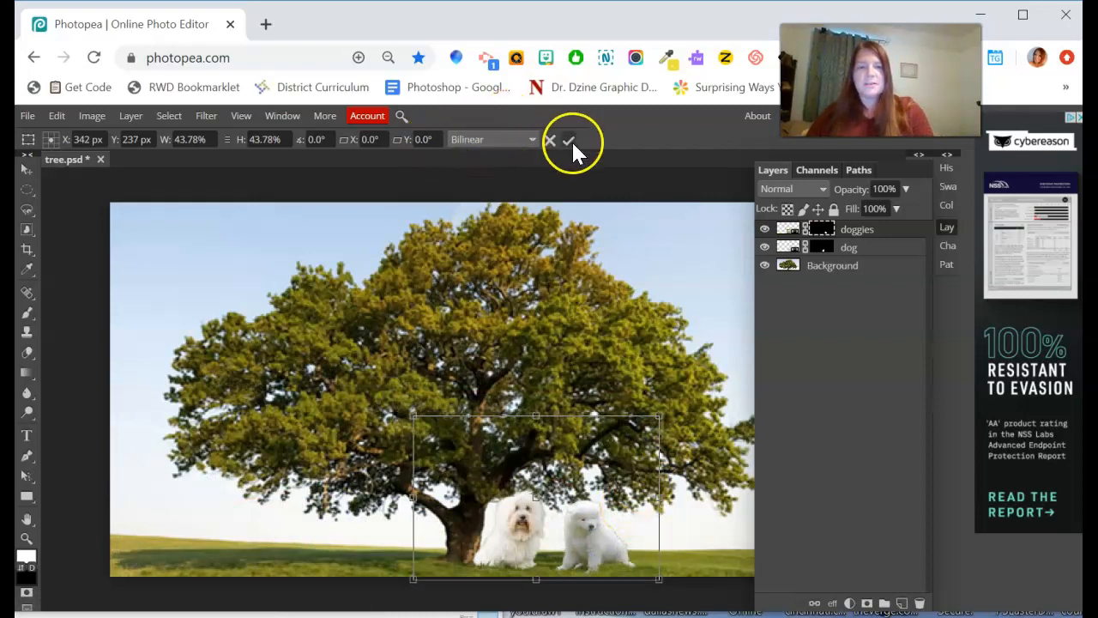
{"action": "left_click", "coordinate": [569, 141]}
- Display the doggies layer's mask on its own, enlarged around the puppy's silhouette
{"action": "left_click", "coordinate": [26, 538]}
{"action": "left_click", "coordinate": [556, 559]}
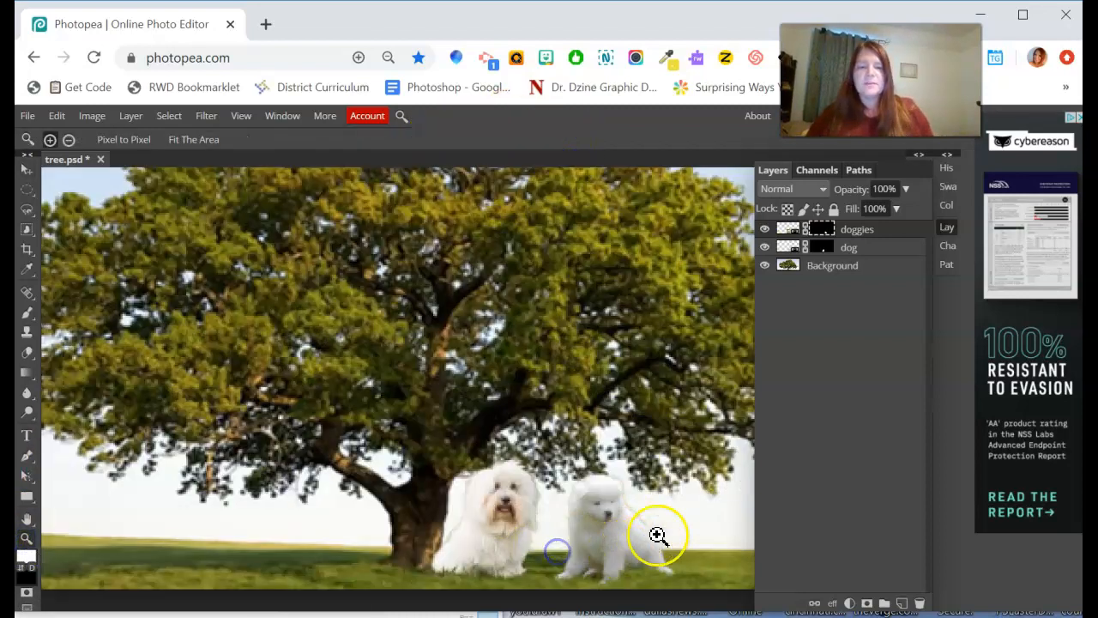
{"action": "left_click", "coordinate": [658, 535]}
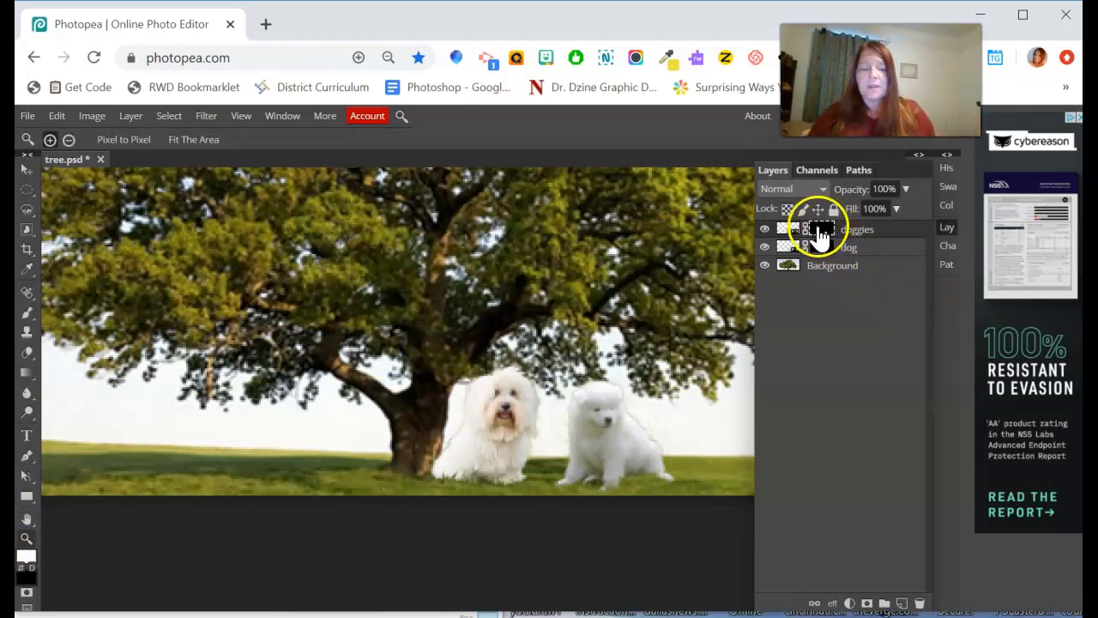
{"action": "left_click", "coordinate": [823, 229], "text": "alt"}
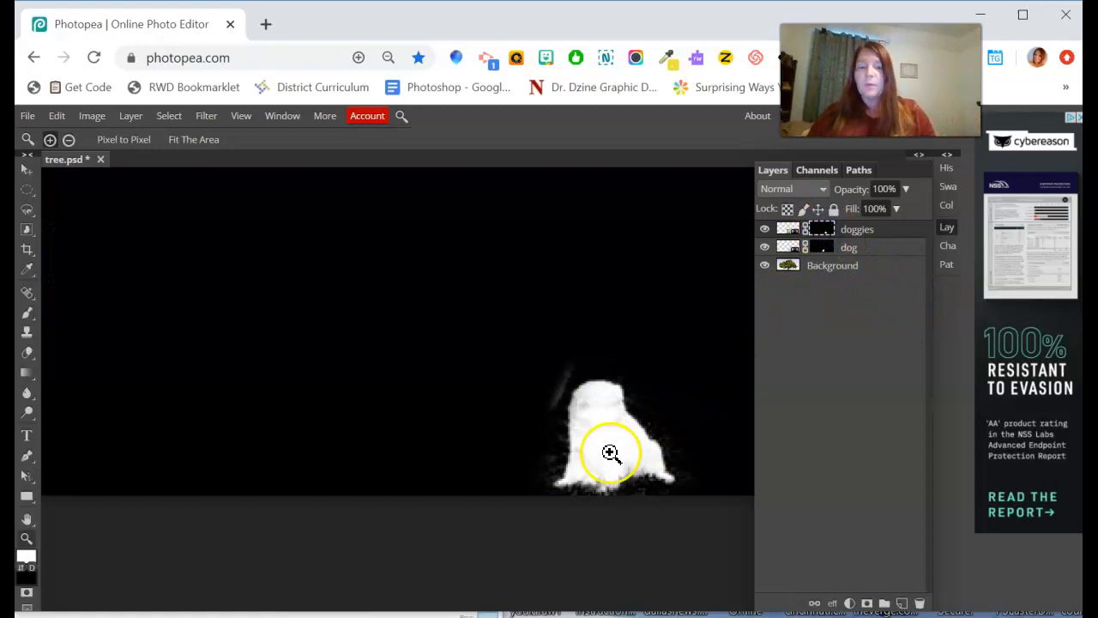
{"action": "left_click", "coordinate": [621, 439]}
{"action": "left_click", "coordinate": [682, 450]}
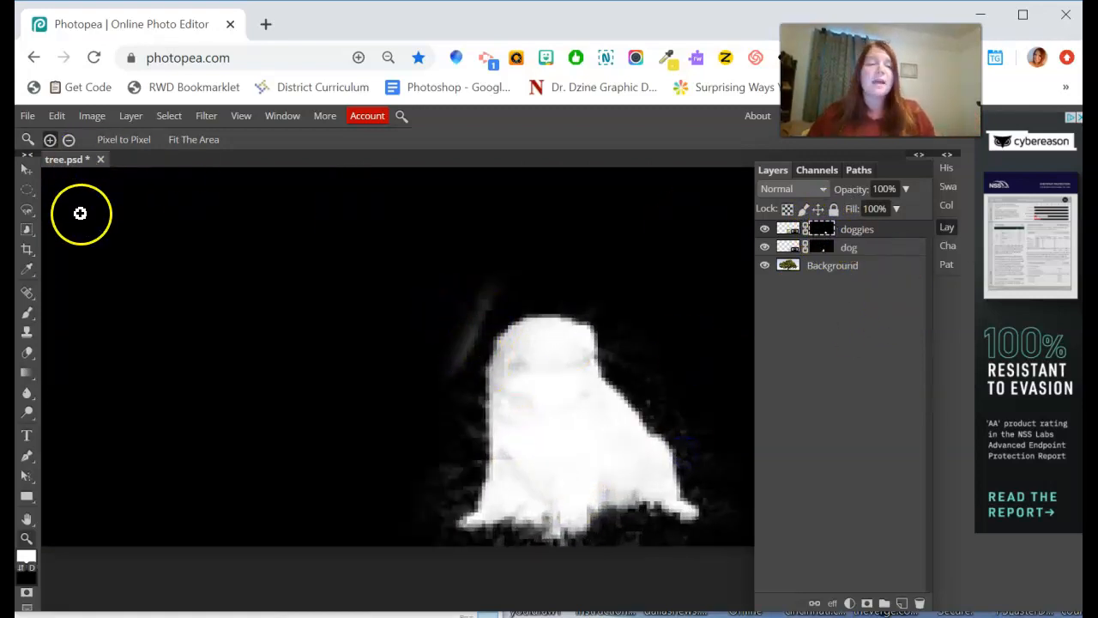
- Brush black over the gray streak and specks around the puppy's silhouette on the doggies mask
{"action": "left_click", "coordinate": [27, 312]}
{"action": "left_click", "coordinate": [25, 582]}
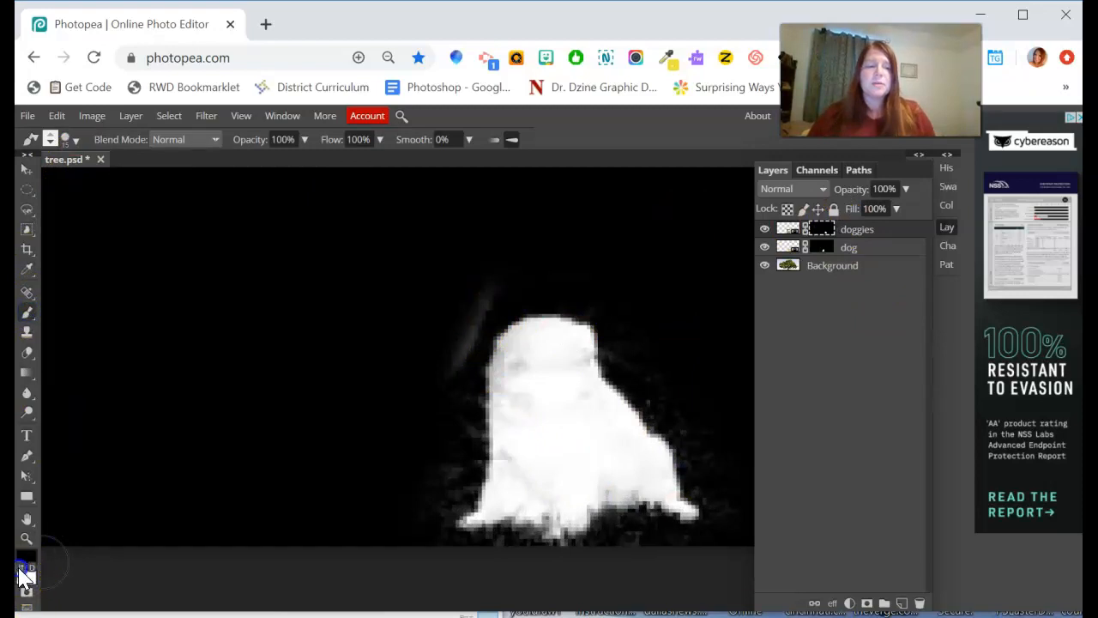
{"action": "mouse_move", "coordinate": [515, 209]}
{"action": "left_mouse_down"}
{"action": "mouse_move", "coordinate": [426, 404]}
{"action": "mouse_move", "coordinate": [434, 477]}
{"action": "mouse_move", "coordinate": [446, 479]}
{"action": "mouse_move", "coordinate": [451, 417]}
{"action": "left_mouse_up"}
{"action": "mouse_move", "coordinate": [516, 556]}
{"action": "left_mouse_down"}
{"action": "mouse_move", "coordinate": [510, 567]}
{"action": "mouse_move", "coordinate": [532, 567]}
{"action": "left_mouse_up"}
{"action": "mouse_move", "coordinate": [631, 554]}
{"action": "left_mouse_down"}
{"action": "mouse_move", "coordinate": [689, 441]}
{"action": "mouse_move", "coordinate": [715, 469]}
{"action": "mouse_move", "coordinate": [697, 426]}
{"action": "left_mouse_up"}
{"action": "left_click_drag", "start_coordinate": [669, 392], "coordinate": [634, 352]}
{"action": "left_click_drag", "start_coordinate": [435, 471], "coordinate": [432, 493]}
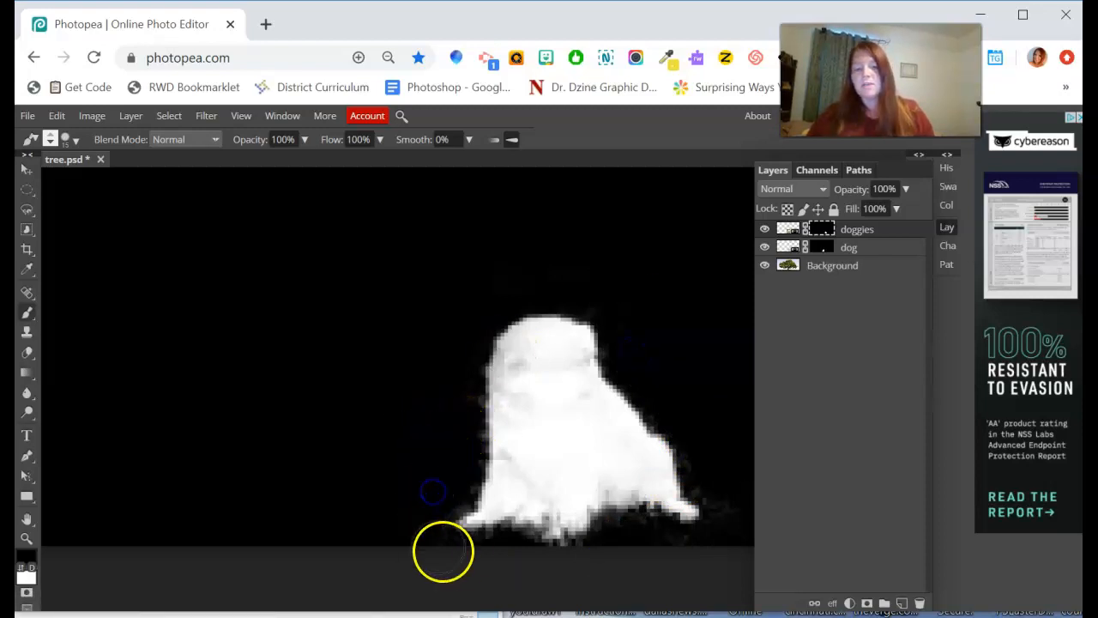
{"action": "mouse_move", "coordinate": [501, 563]}
{"action": "left_mouse_down"}
{"action": "mouse_move", "coordinate": [591, 565]}
{"action": "mouse_move", "coordinate": [618, 547]}
{"action": "left_mouse_up"}
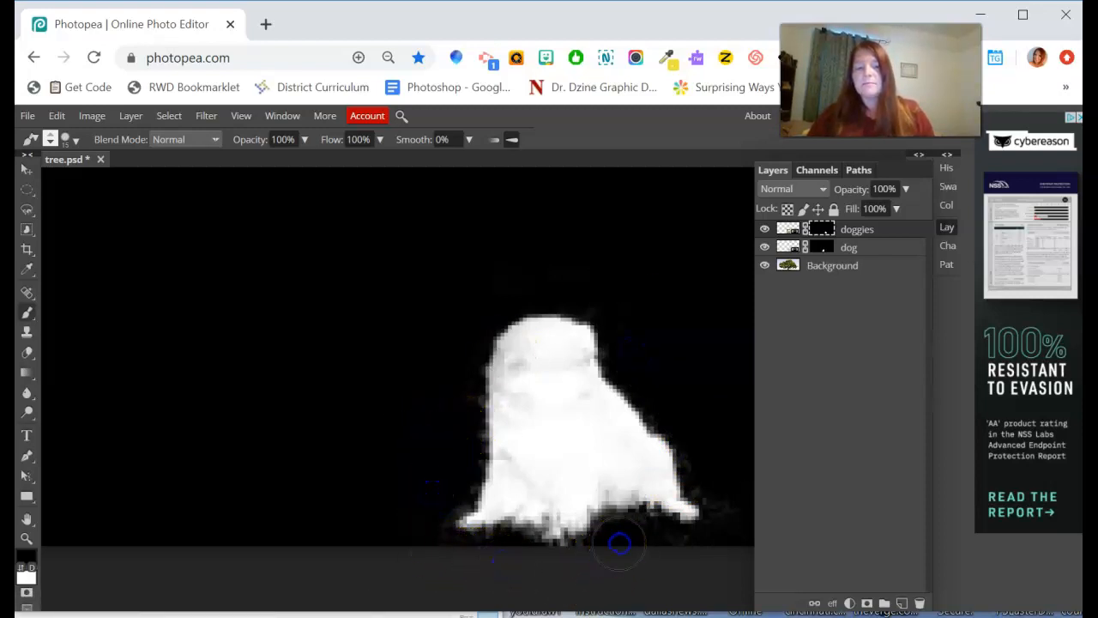
{"action": "left_click_drag", "start_coordinate": [728, 493], "coordinate": [709, 462]}
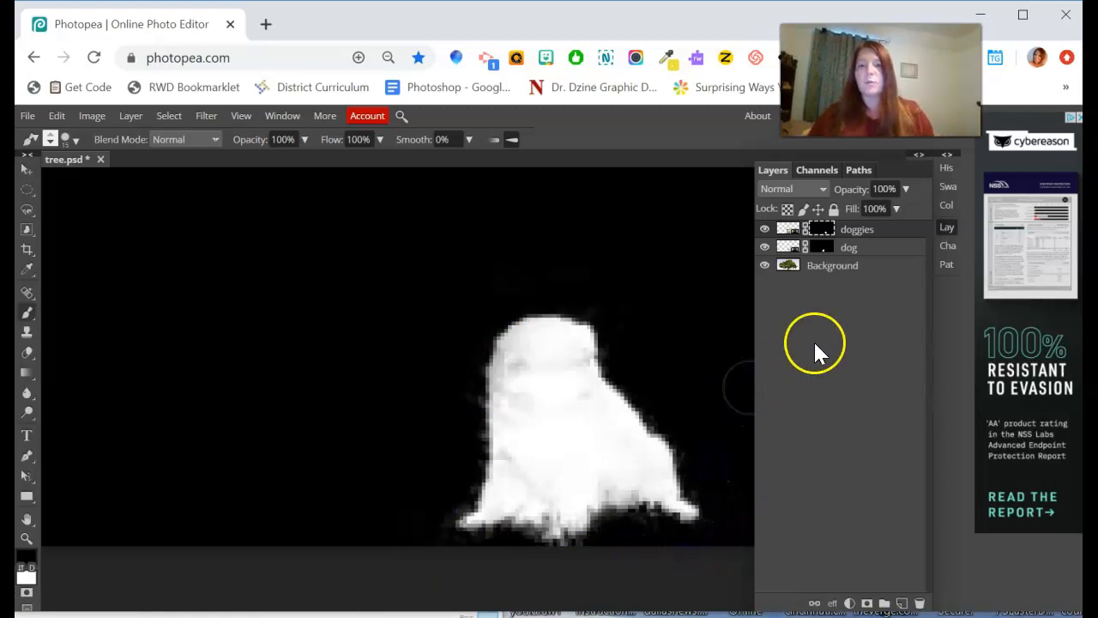
- Return from the doggies mask display to the full composite and fit the whole image in view
{"action": "left_click", "coordinate": [821, 231], "text": "alt"}
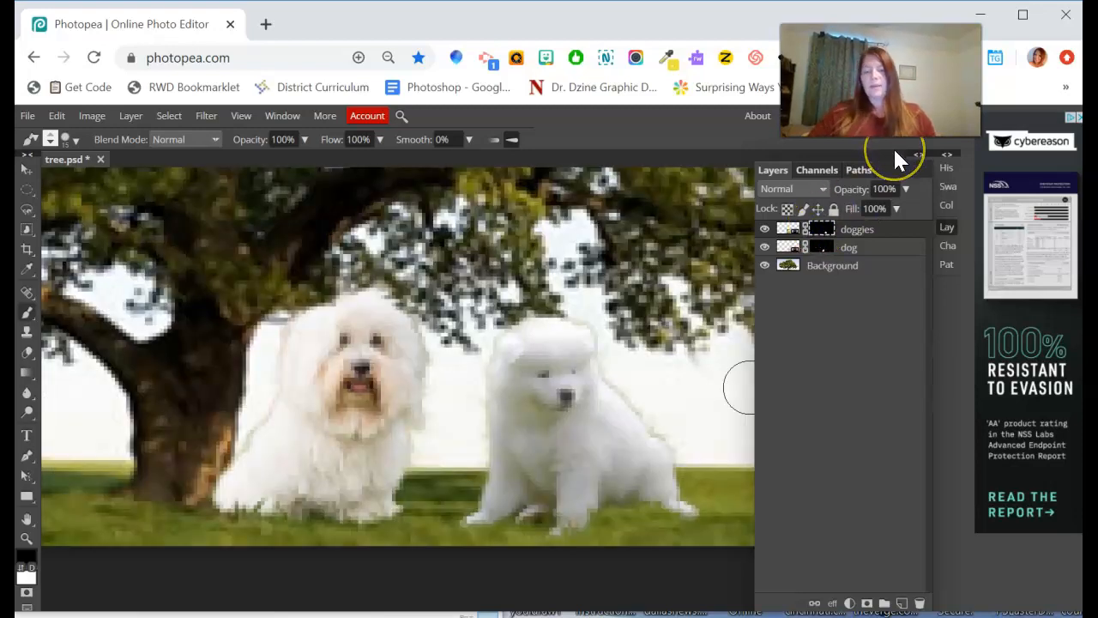
{"action": "key", "text": "ctrl+0"}
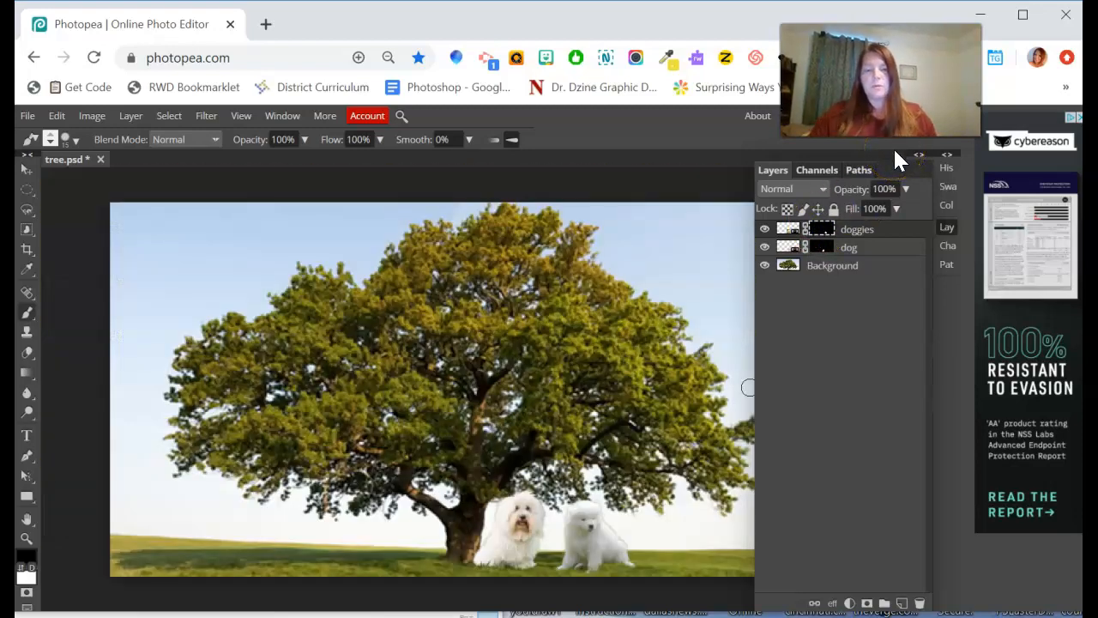
{"action": "left_click", "coordinate": [795, 232]}
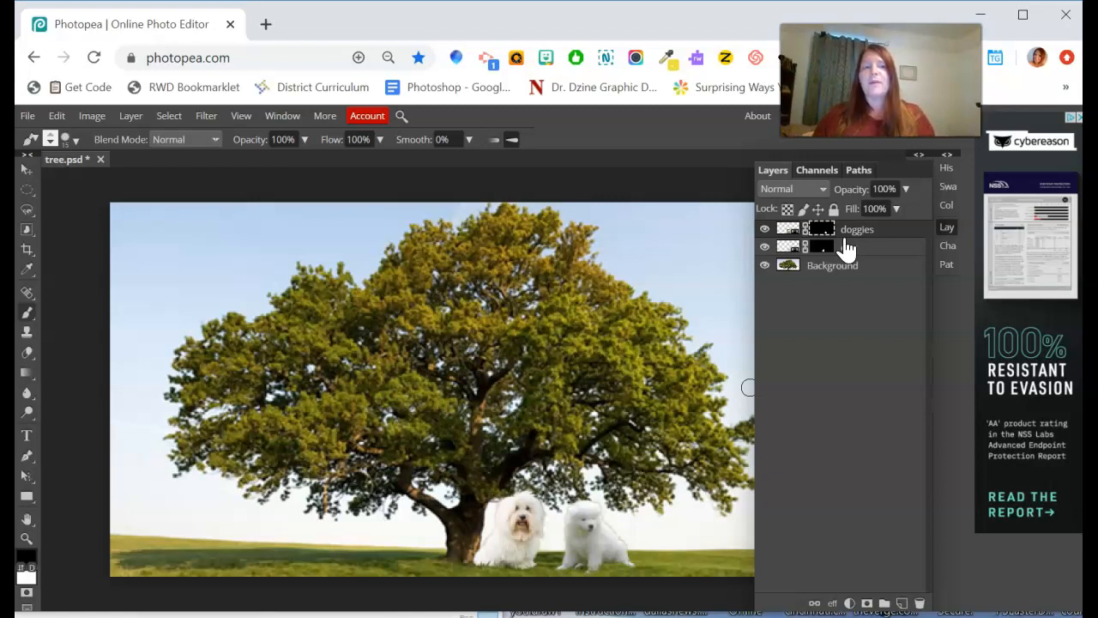
- Open Refine Edge for the doggies layer from the Object Selection tool, and close it without applying anything
{"action": "left_click", "coordinate": [26, 230]}
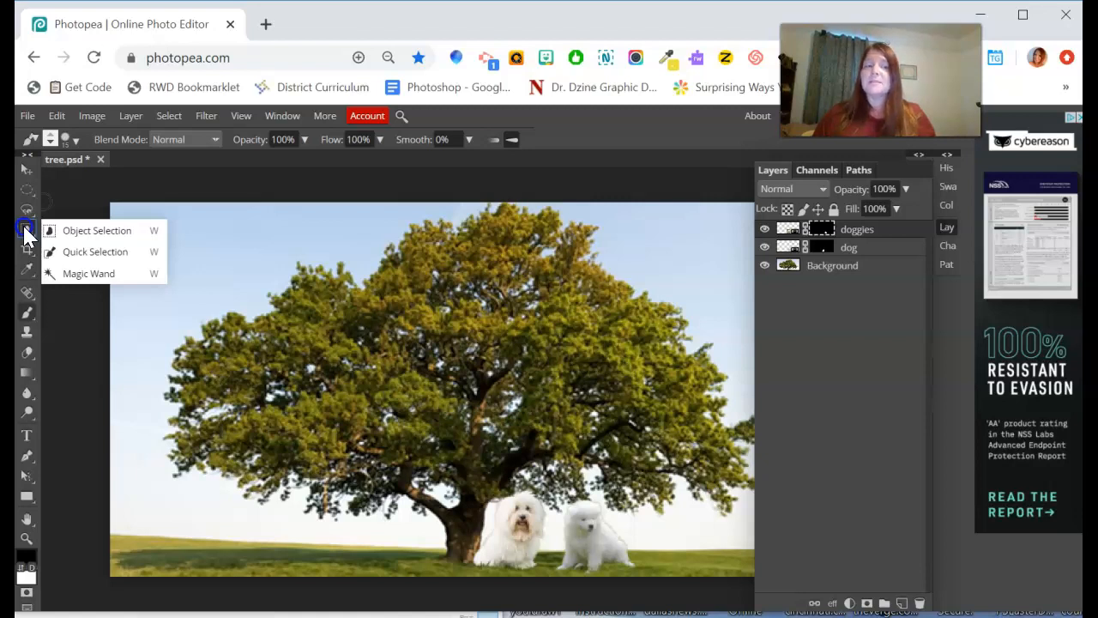
{"action": "left_click", "coordinate": [26, 230]}
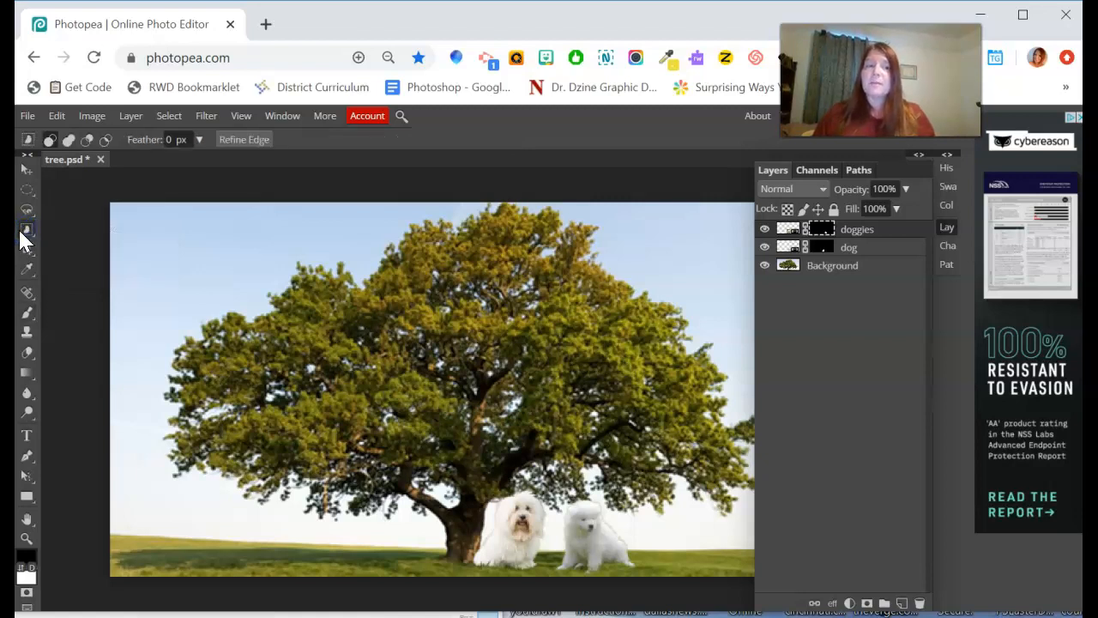
{"action": "left_click", "coordinate": [236, 140]}
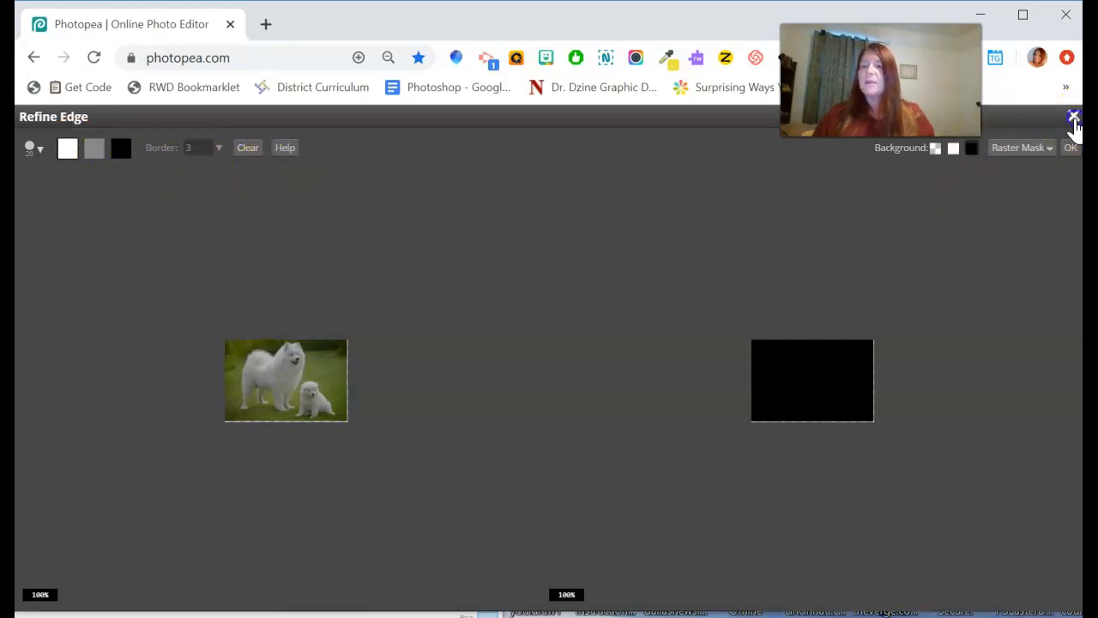
{"action": "left_click", "coordinate": [1073, 118]}
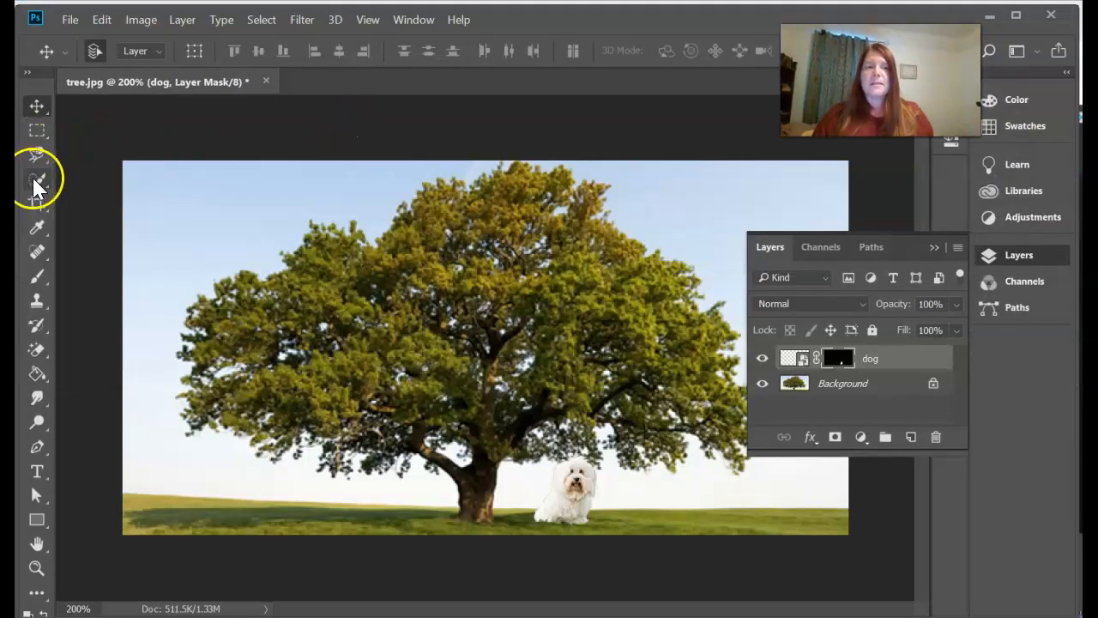
- Switch to Photoshop and place the carebear image as an embedded layer in tree.jpg at its original size
{"action": "left_click", "coordinate": [34, 183]}
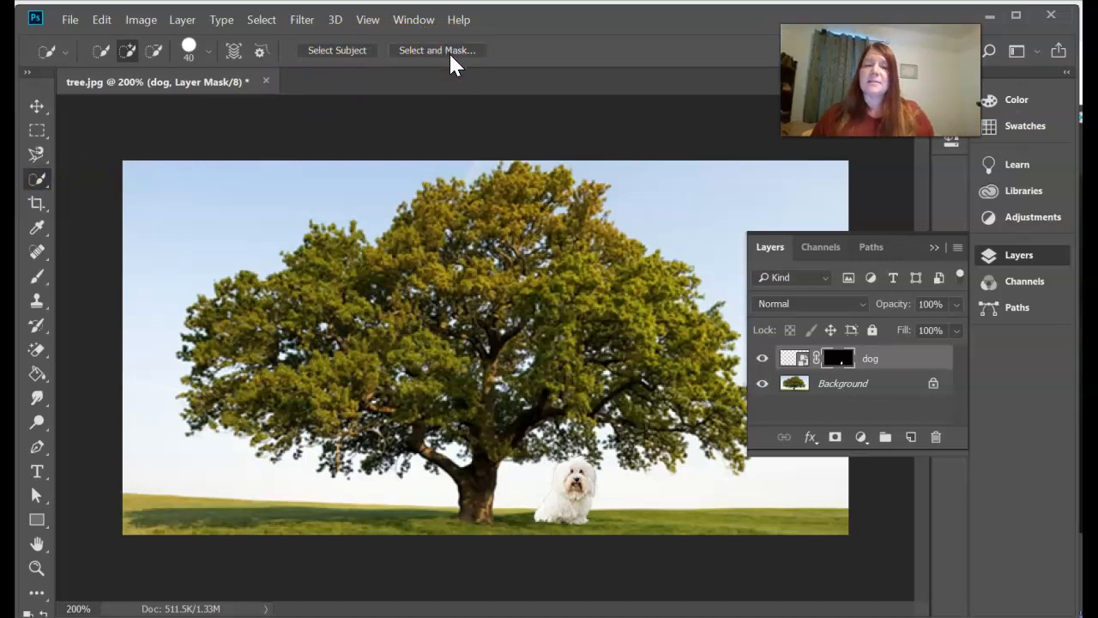
{"action": "left_click", "coordinate": [70, 19]}
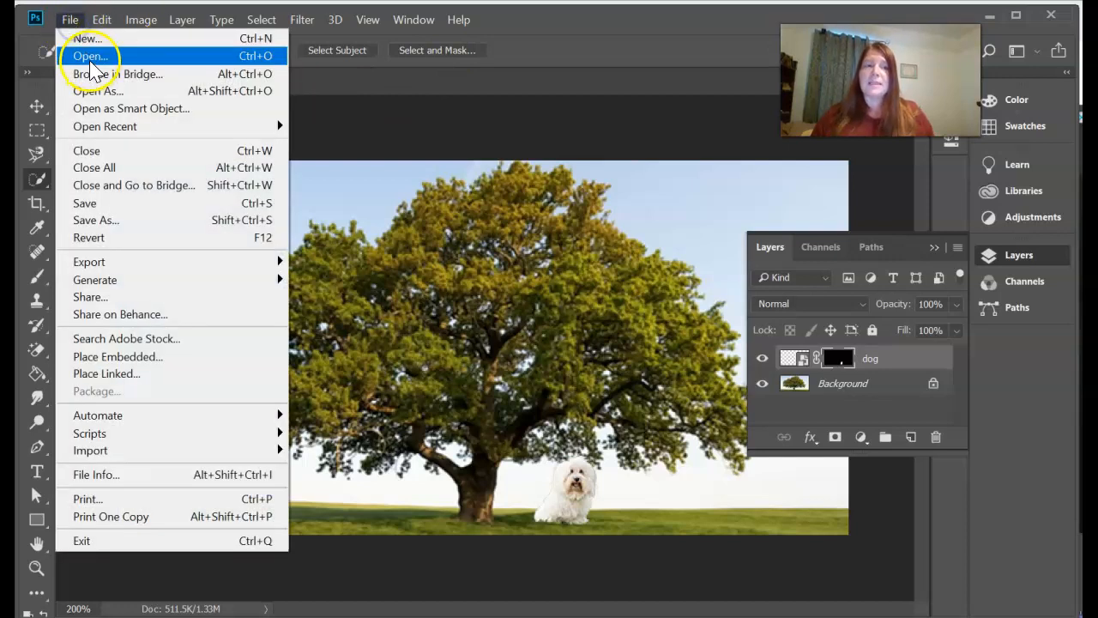
{"action": "key", "text": "Escape"}
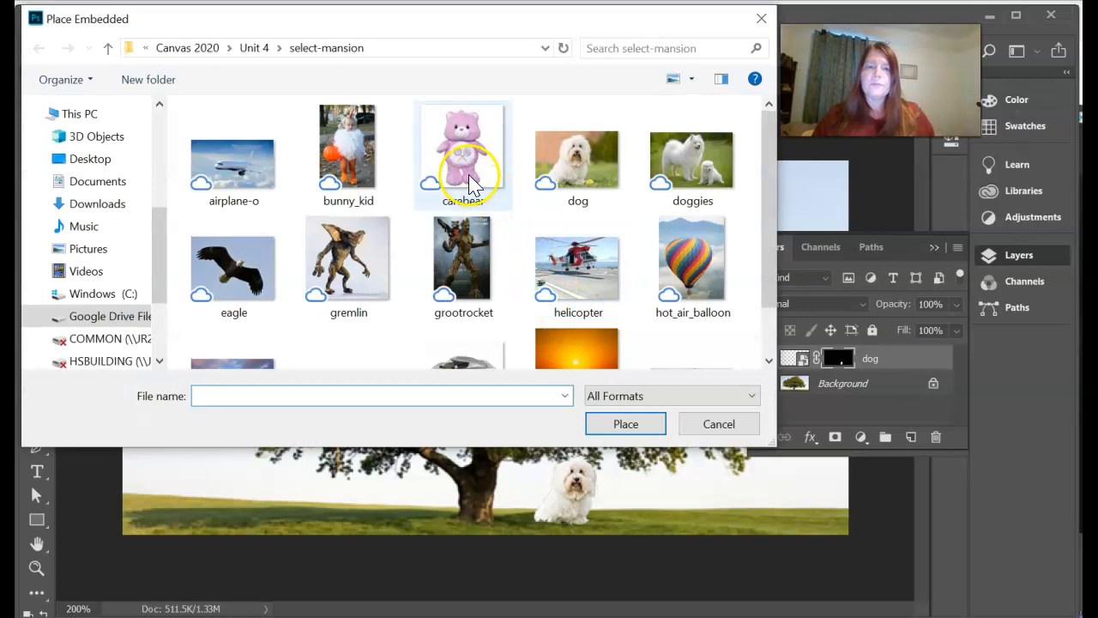
{"action": "double_click", "coordinate": [470, 183]}
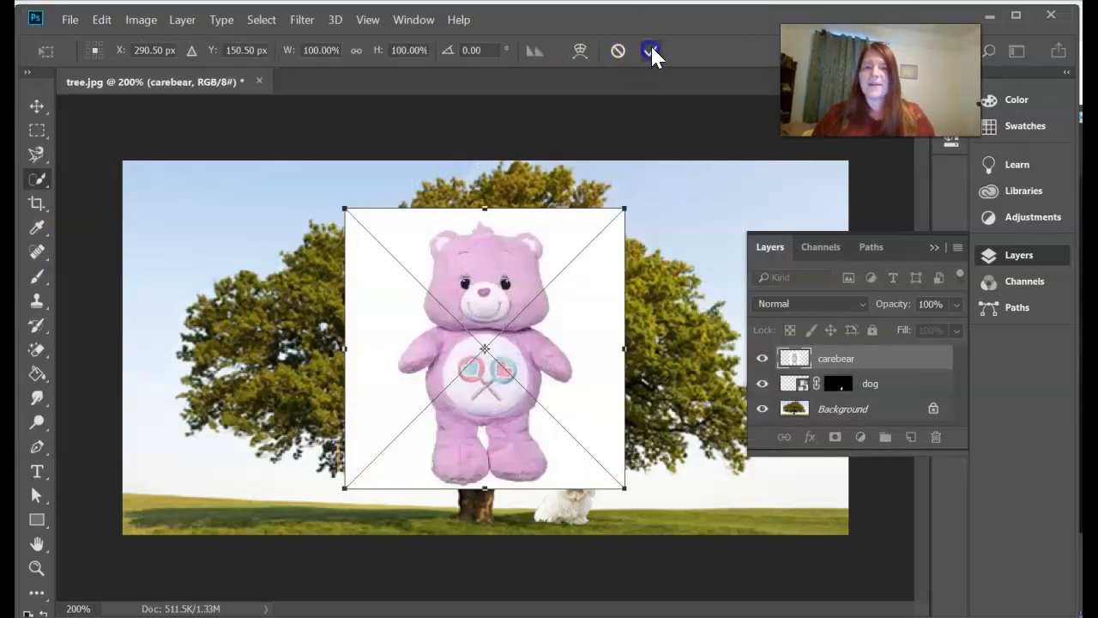
{"action": "left_click", "coordinate": [651, 52]}
- Select the bear with Select Subject and show the selection in Select and Mask with the On Black view
{"action": "left_click", "coordinate": [319, 46]}
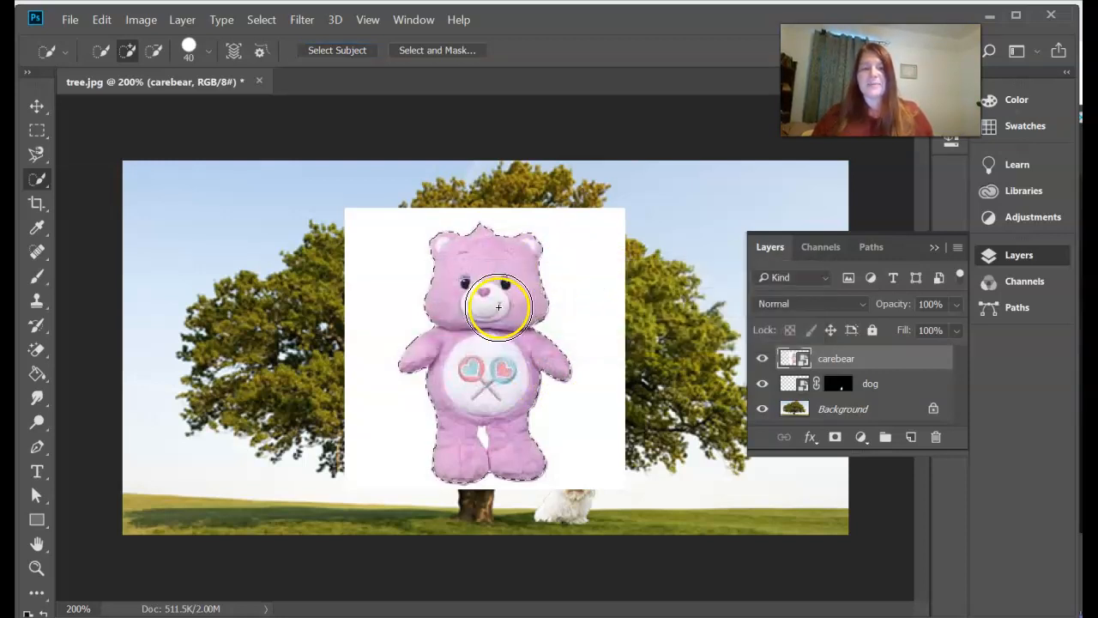
{"action": "left_click", "coordinate": [419, 51]}
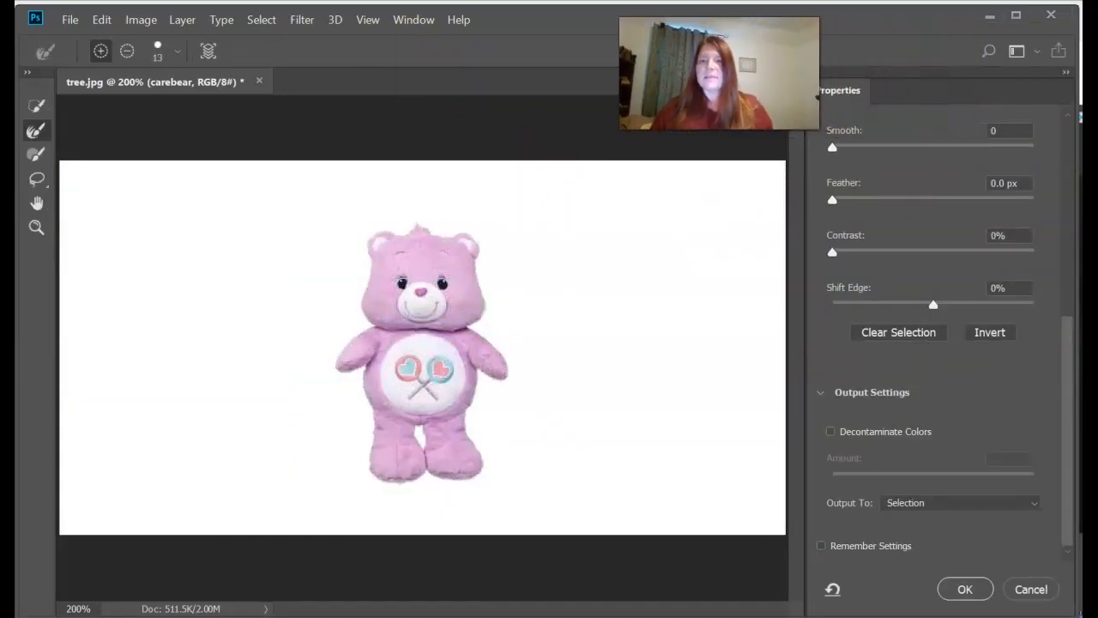
{"action": "left_click", "coordinate": [1072, 147]}
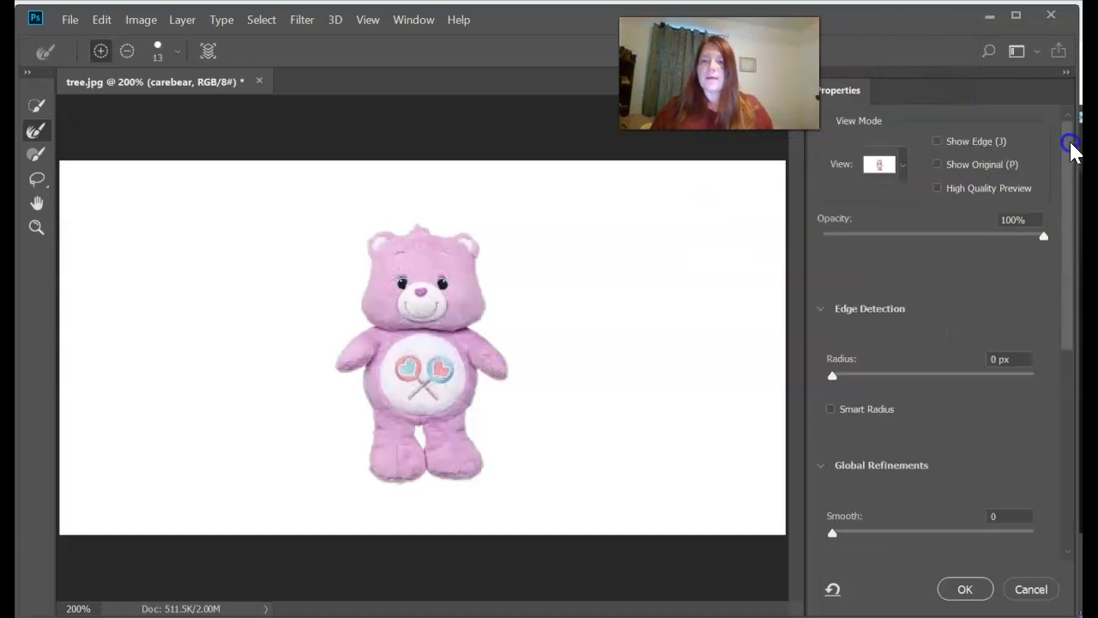
{"action": "left_click", "coordinate": [901, 165]}
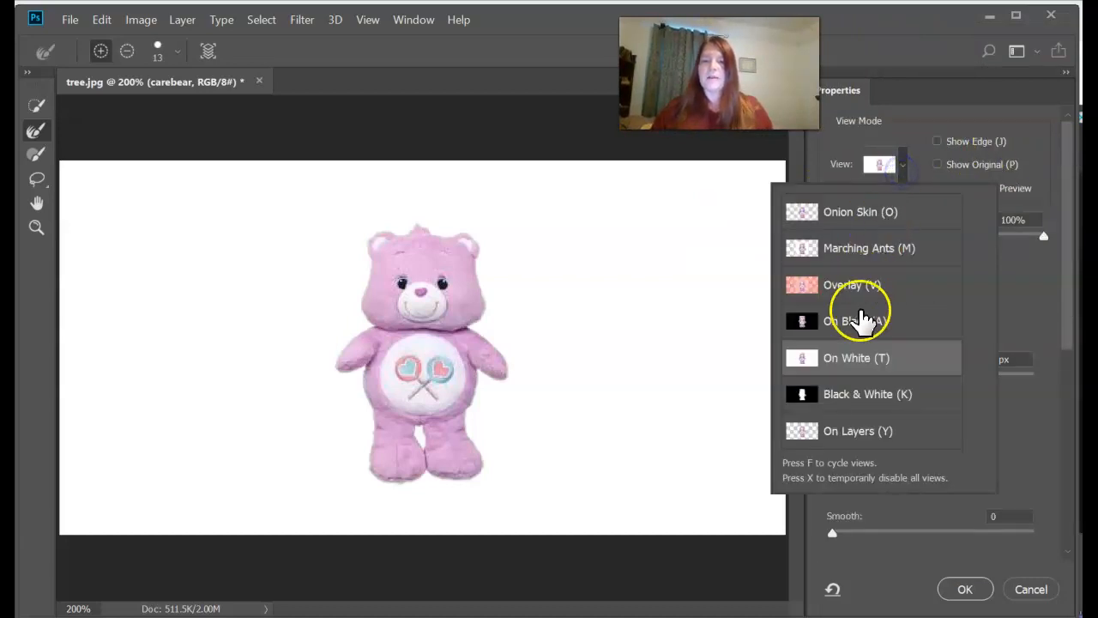
{"action": "left_click", "coordinate": [855, 325]}
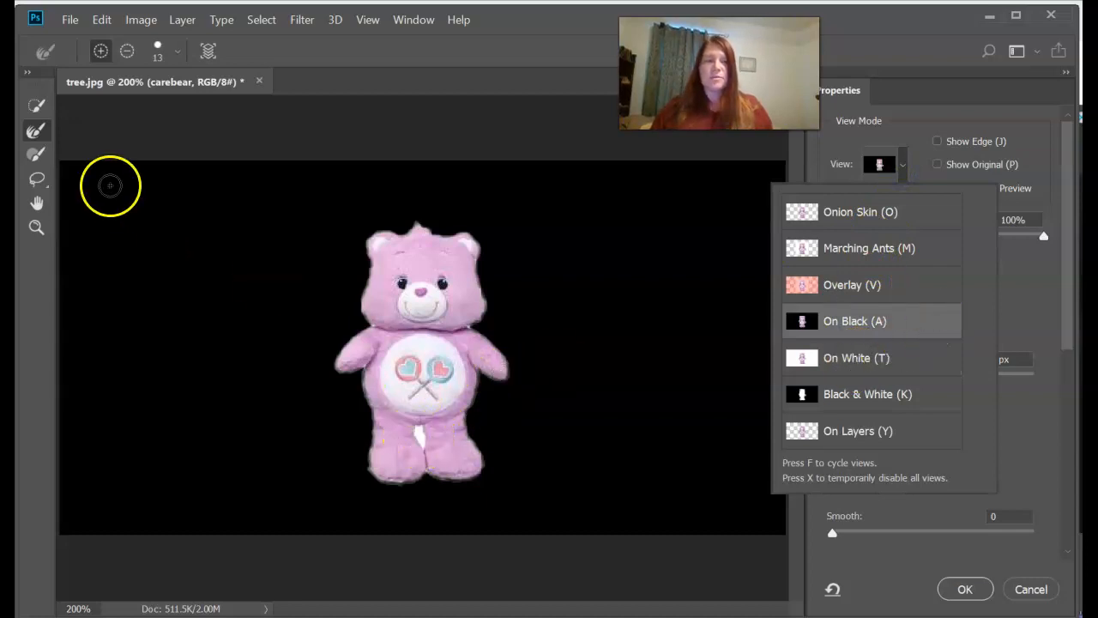
- Subtract the white gap between the bear's legs with a size 6 brush, and add back the overpainted leg edge
{"action": "left_click", "coordinate": [37, 163]}
{"action": "left_click", "coordinate": [127, 51]}
{"action": "key", "text": "bracketleft"}
{"action": "key", "text": "bracketleft"}
{"action": "key", "text": "bracketleft"}
{"action": "key", "text": "bracketleft"}
{"action": "key", "text": "bracketleft"}
{"action": "key", "text": "bracketleft"}
{"action": "key", "text": "bracketleft"}
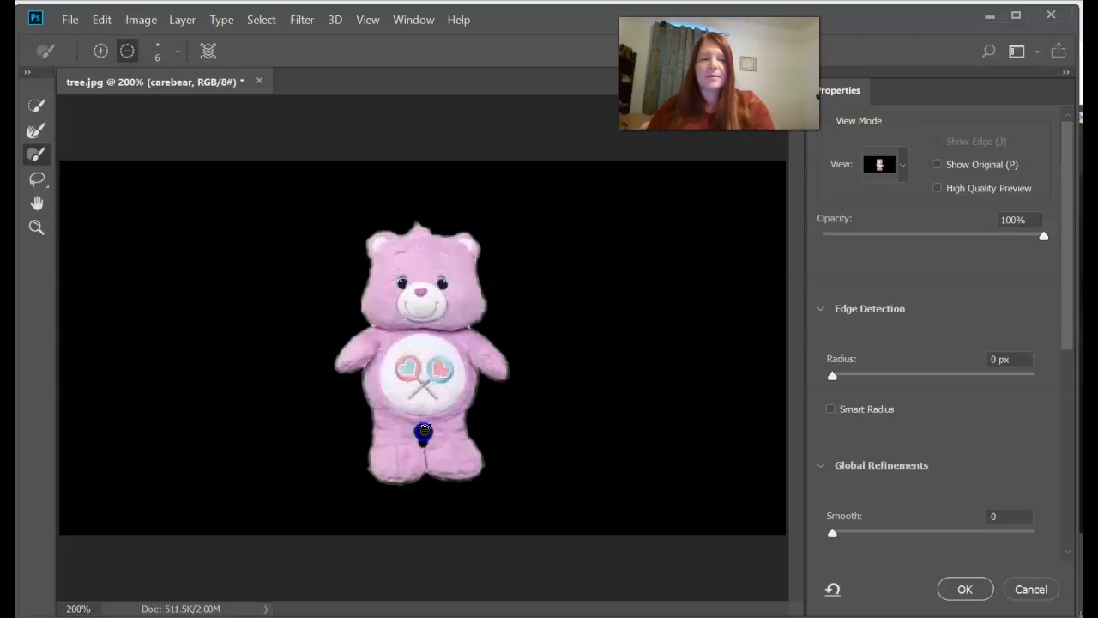
{"action": "left_click", "coordinate": [101, 51]}
{"action": "mouse_move", "coordinate": [426, 493]}
{"action": "left_mouse_down"}
{"action": "mouse_move", "coordinate": [459, 480]}
{"action": "mouse_move", "coordinate": [436, 443]}
{"action": "left_mouse_up"}
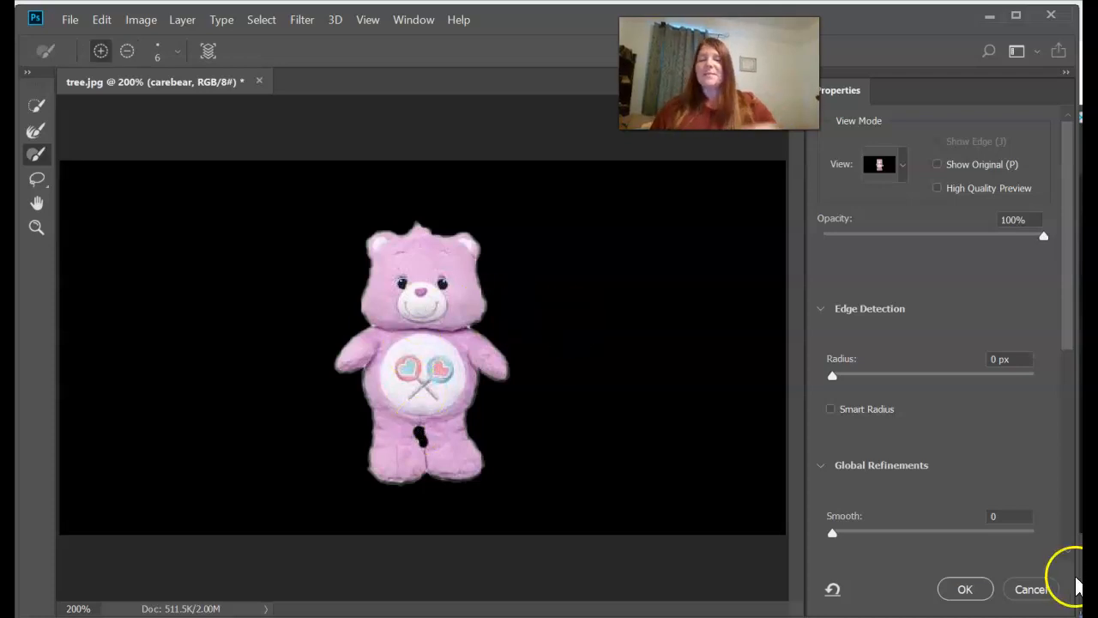
- Output the refined bear selection as a layer mask on the carebear layer
{"action": "left_click_drag", "start_coordinate": [1073, 342], "coordinate": [1059, 549]}
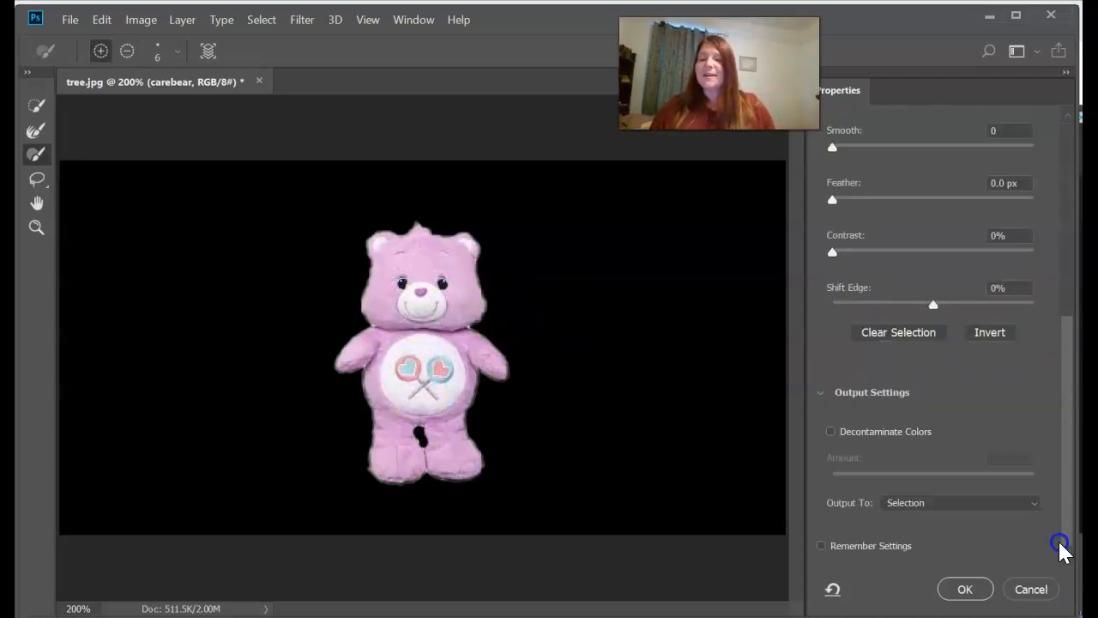
{"action": "left_click", "coordinate": [920, 515]}
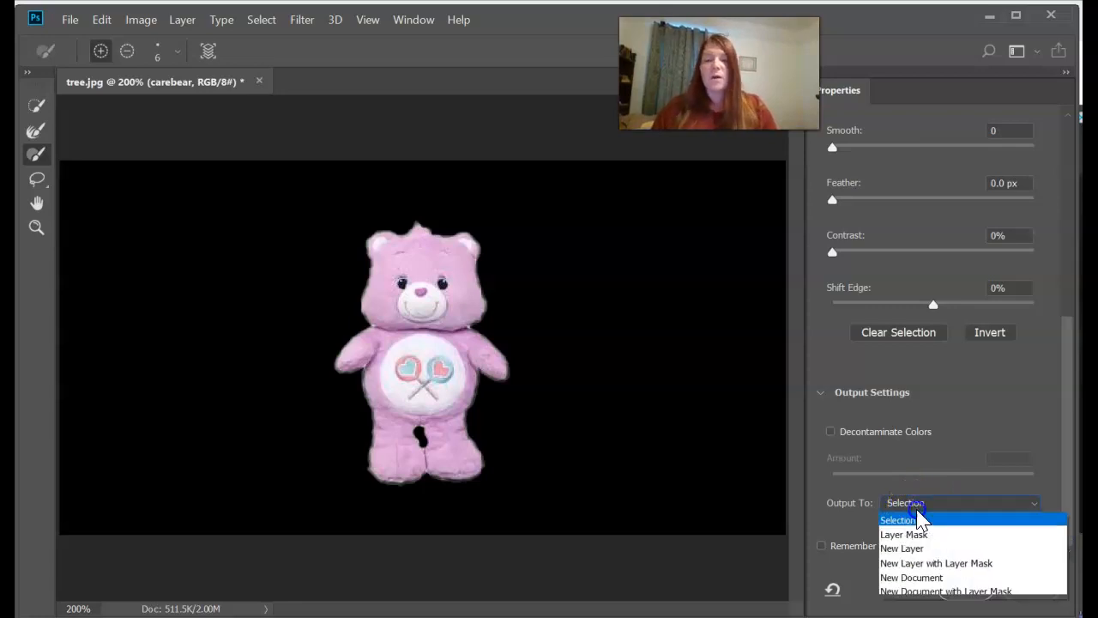
{"action": "left_click", "coordinate": [918, 536]}
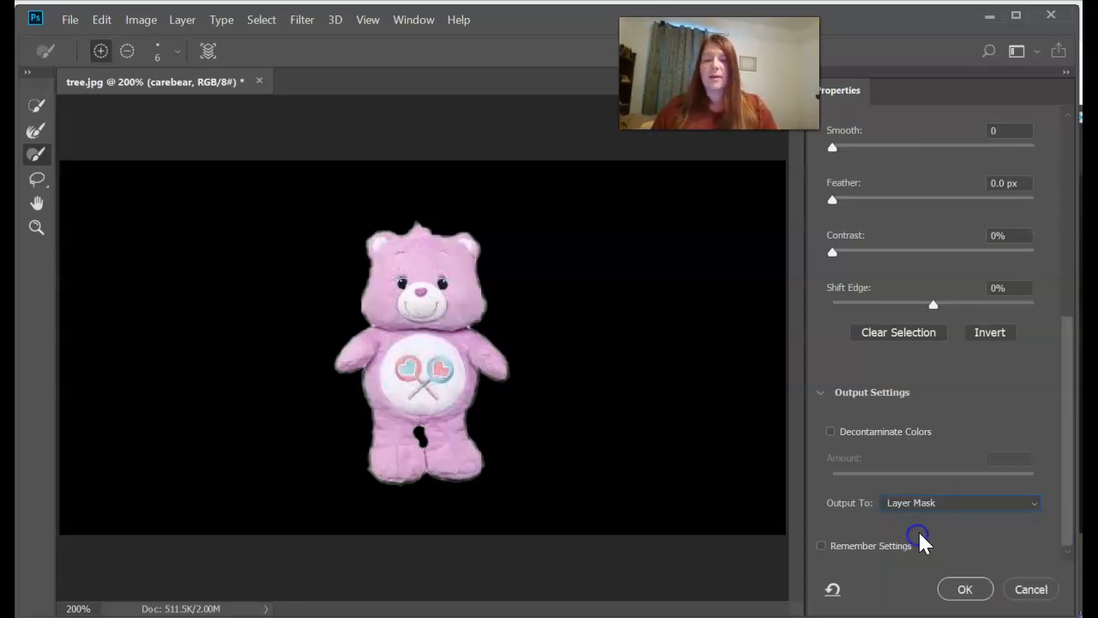
{"action": "left_click", "coordinate": [972, 593]}
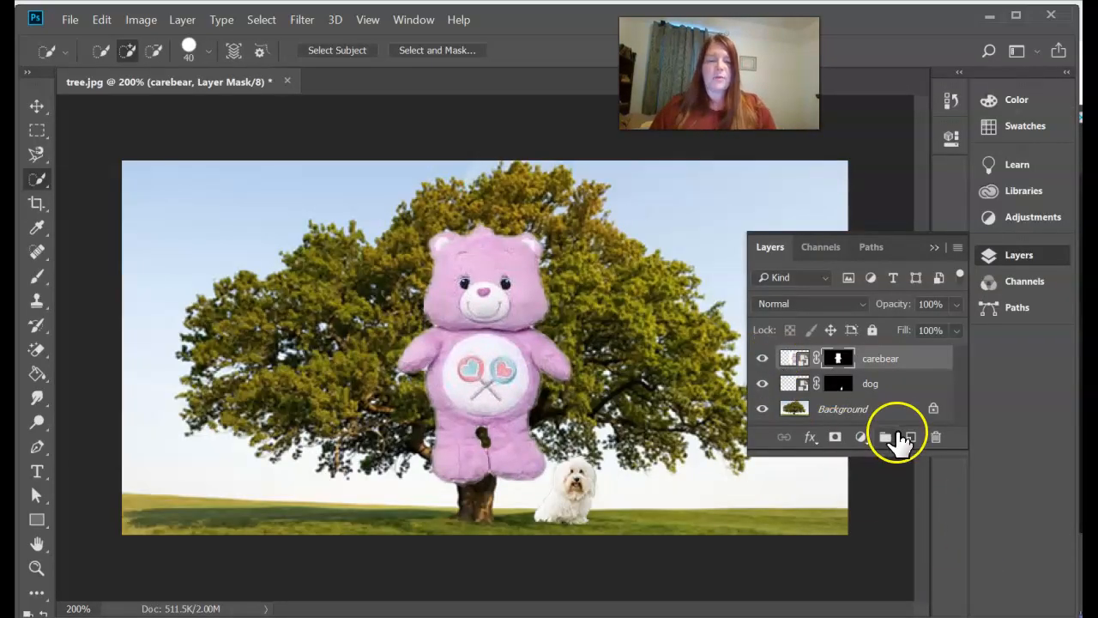
- Scale the masked bear down to about the dog's scale and place it on the grass left of the tree trunk
{"action": "key", "text": "ctrl+t"}
{"action": "left_click_drag", "start_coordinate": [624, 208], "coordinate": [426, 375]}
{"action": "left_click_drag", "start_coordinate": [411, 466], "coordinate": [424, 498]}
{"action": "key", "text": "Return"}
- Reopen the carebear mask in Select and Mask, and review its view modes, global refinements and output settings
{"action": "key", "text": "w"}
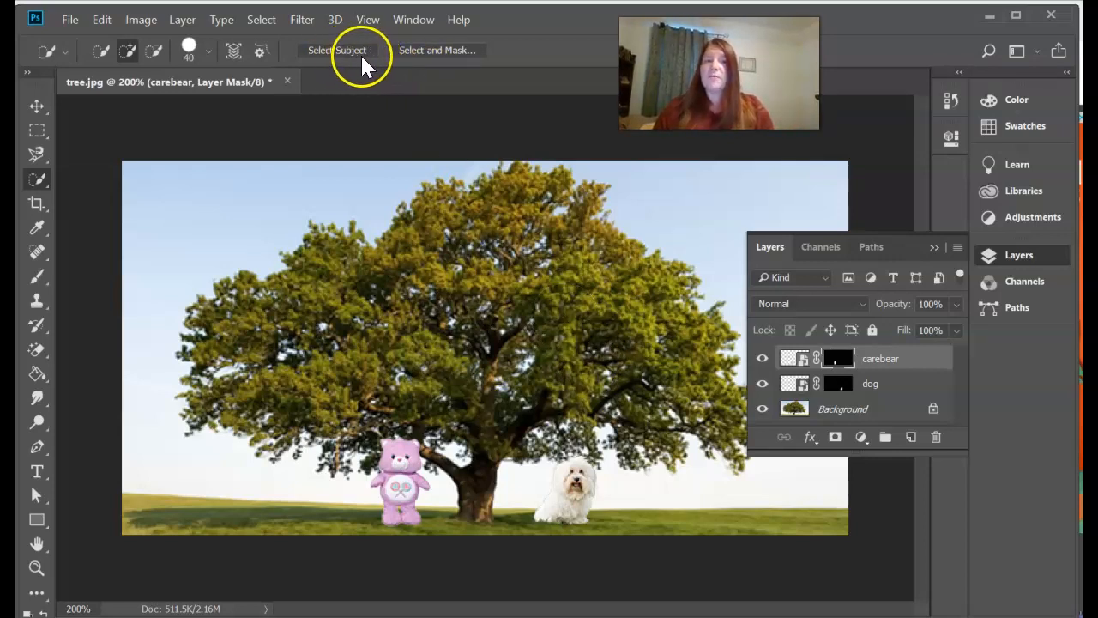
{"action": "left_click", "coordinate": [428, 45]}
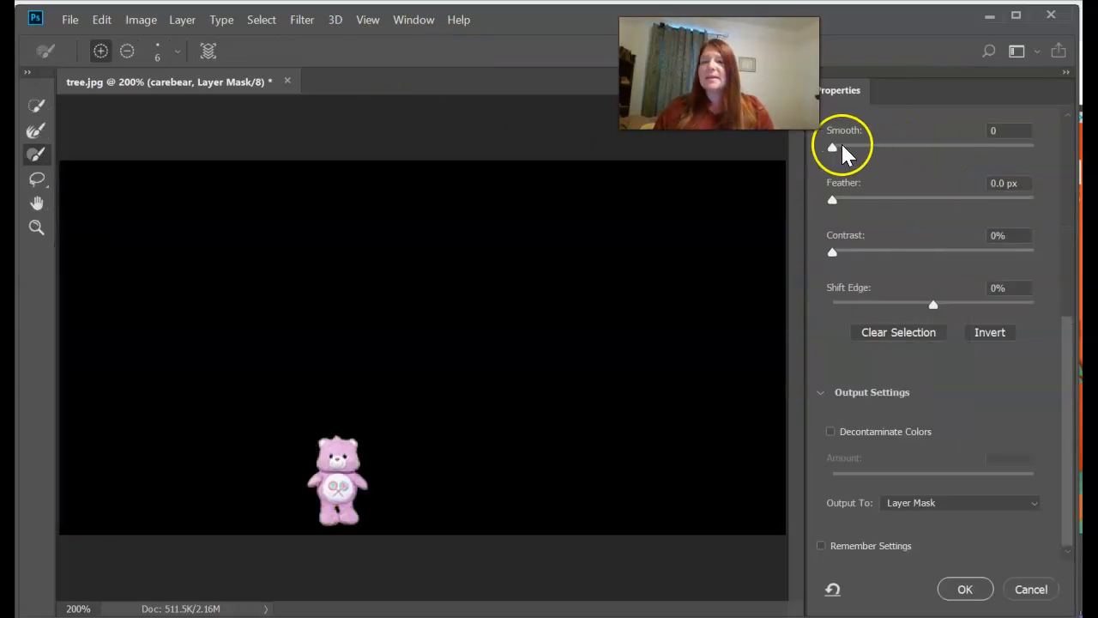
{"action": "left_click_drag", "start_coordinate": [1072, 363], "coordinate": [1078, 153]}
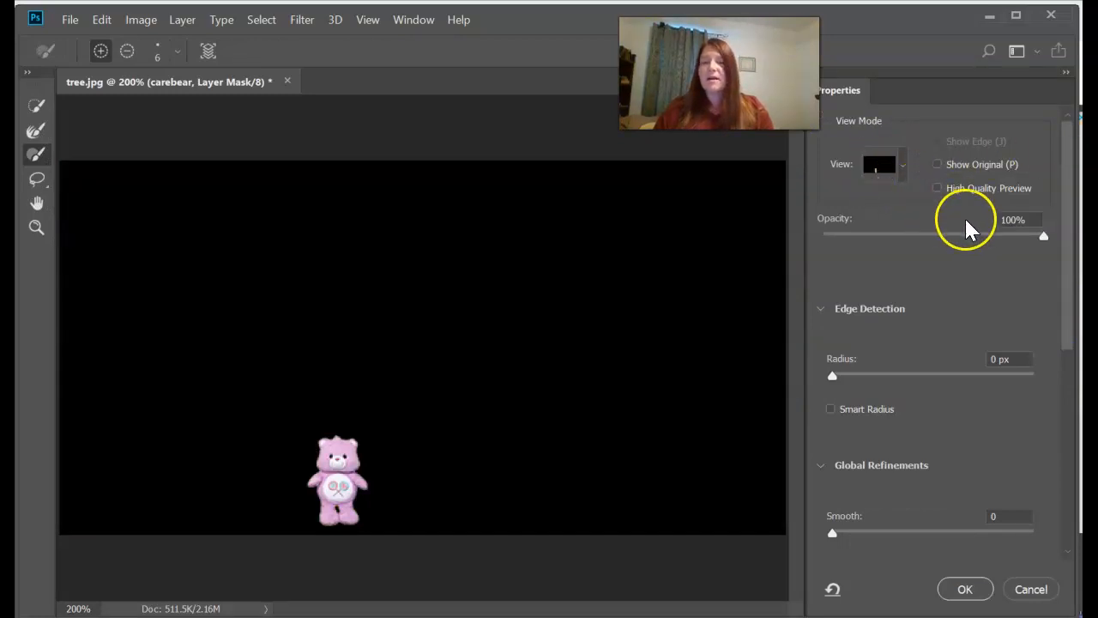
{"action": "left_click", "coordinate": [903, 163]}
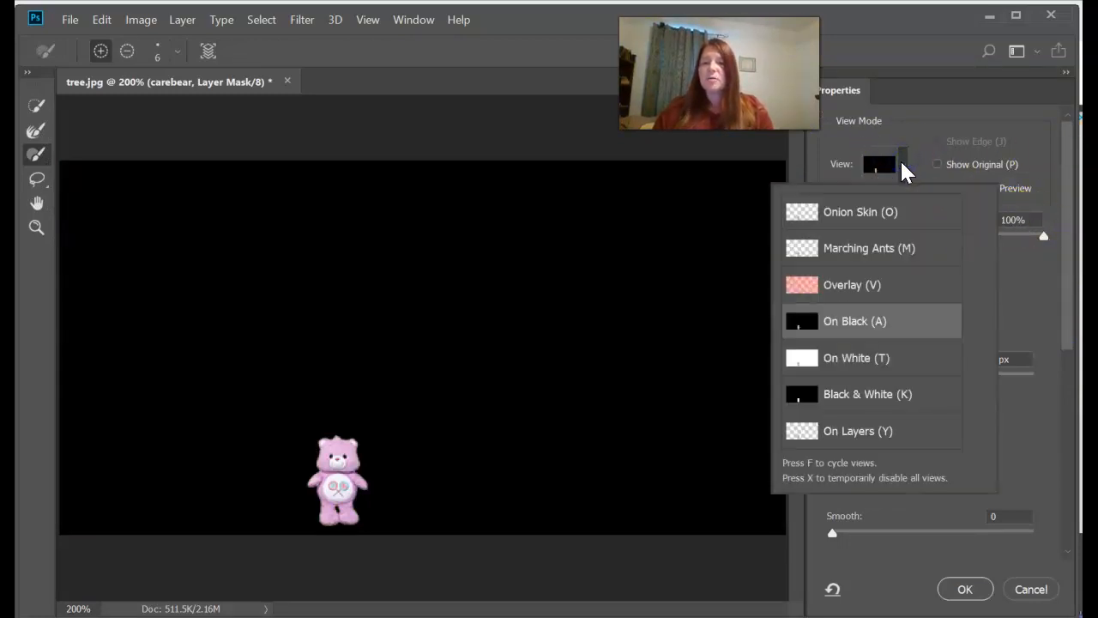
{"action": "left_click", "coordinate": [920, 118]}
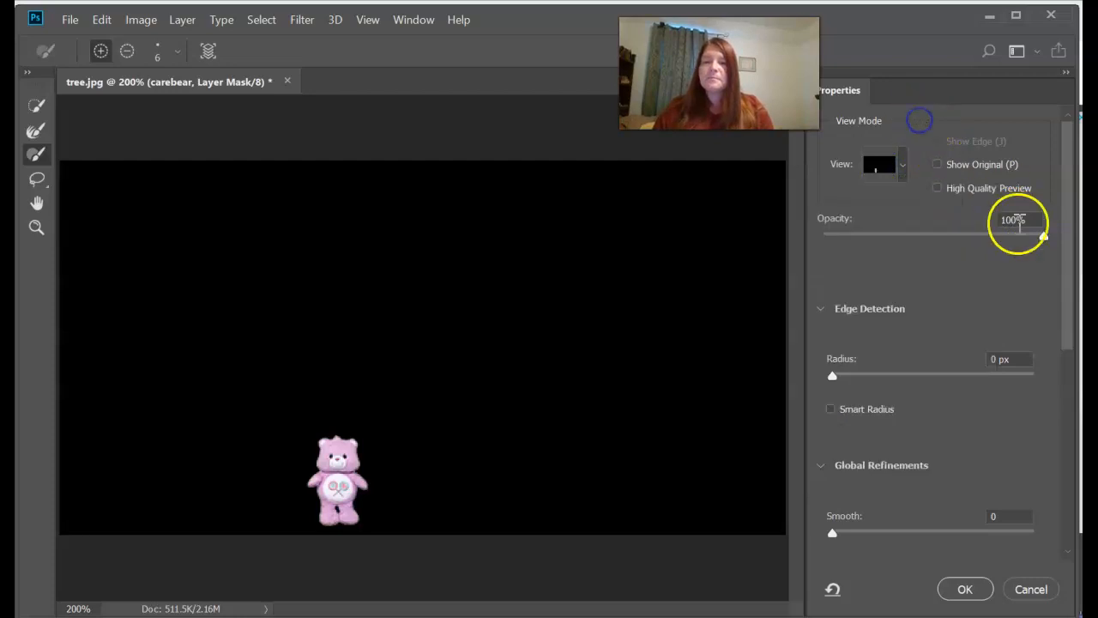
{"action": "left_click_drag", "start_coordinate": [1071, 374], "coordinate": [1072, 558]}
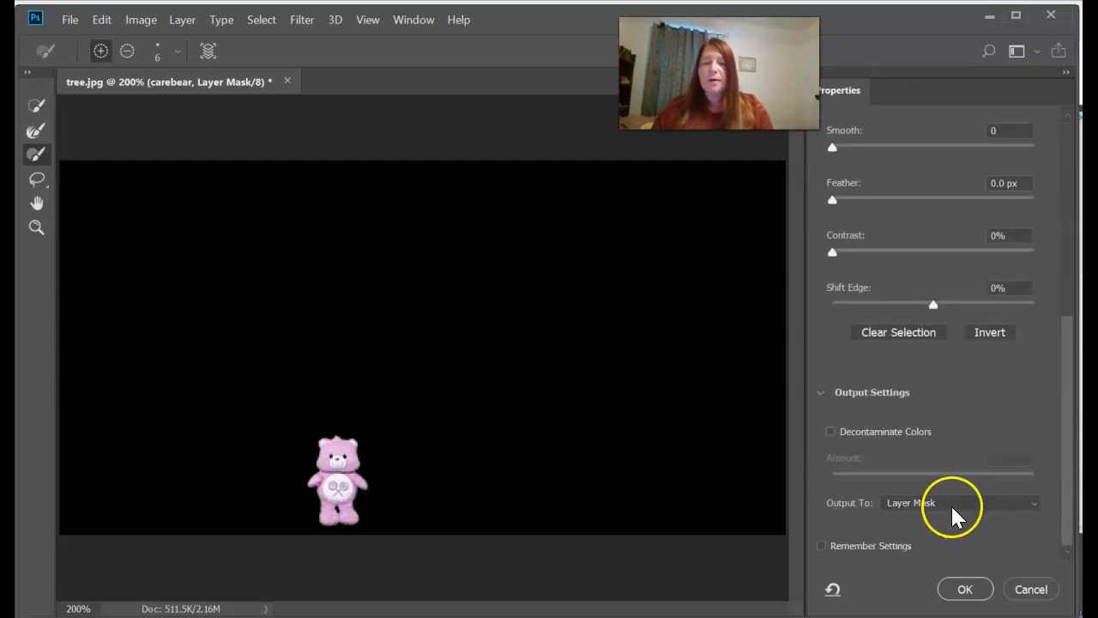
{"action": "left_click", "coordinate": [820, 393]}
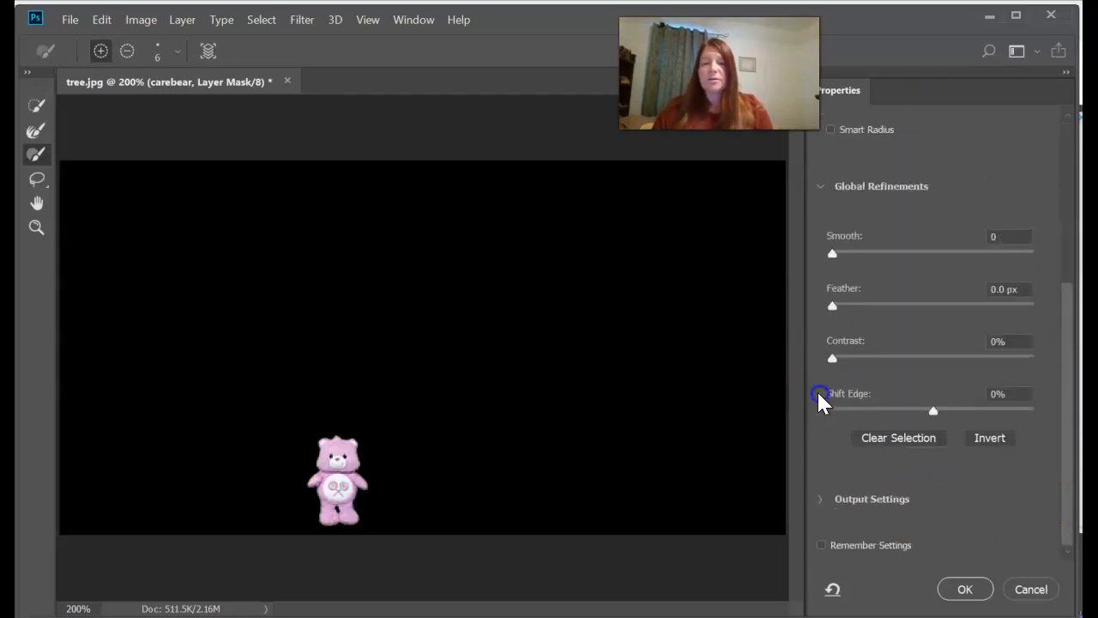
{"action": "left_click", "coordinate": [821, 498]}
{"action": "scroll", "coordinate": [867, 497], "scroll_direction": "down", "scroll_amount": 1}
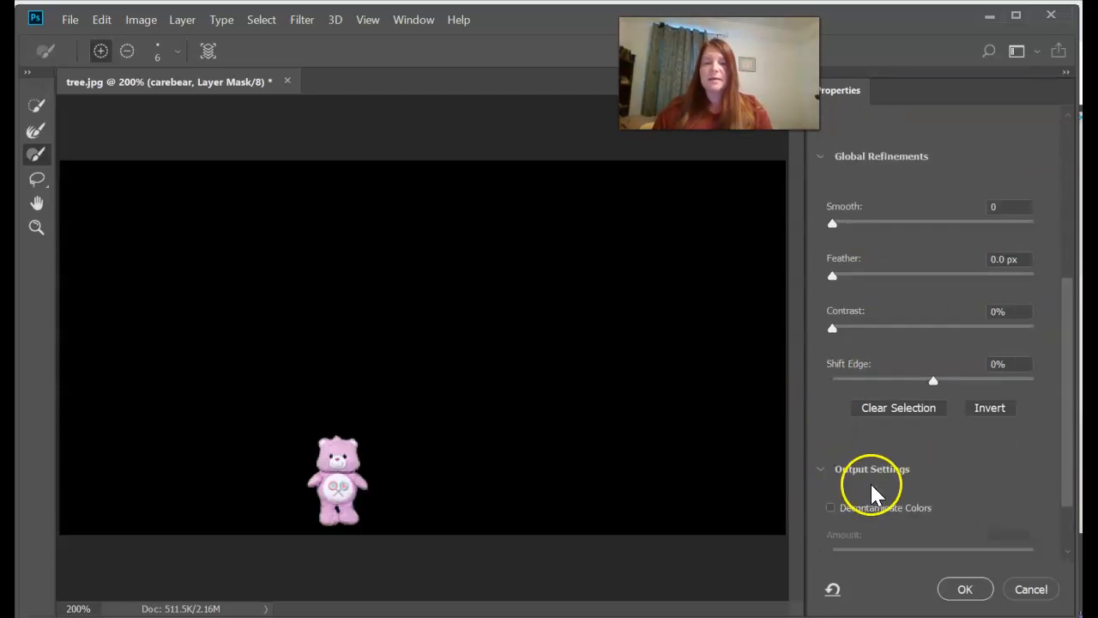
{"action": "scroll", "coordinate": [893, 489], "scroll_direction": "down", "scroll_amount": 3}
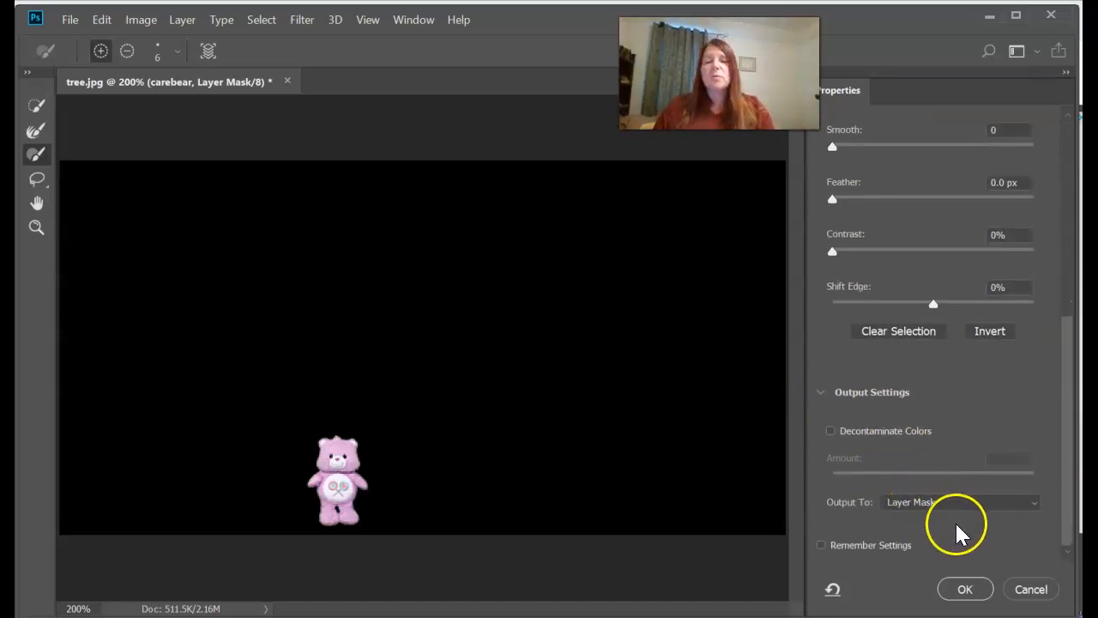
{"action": "left_click", "coordinate": [965, 590]}
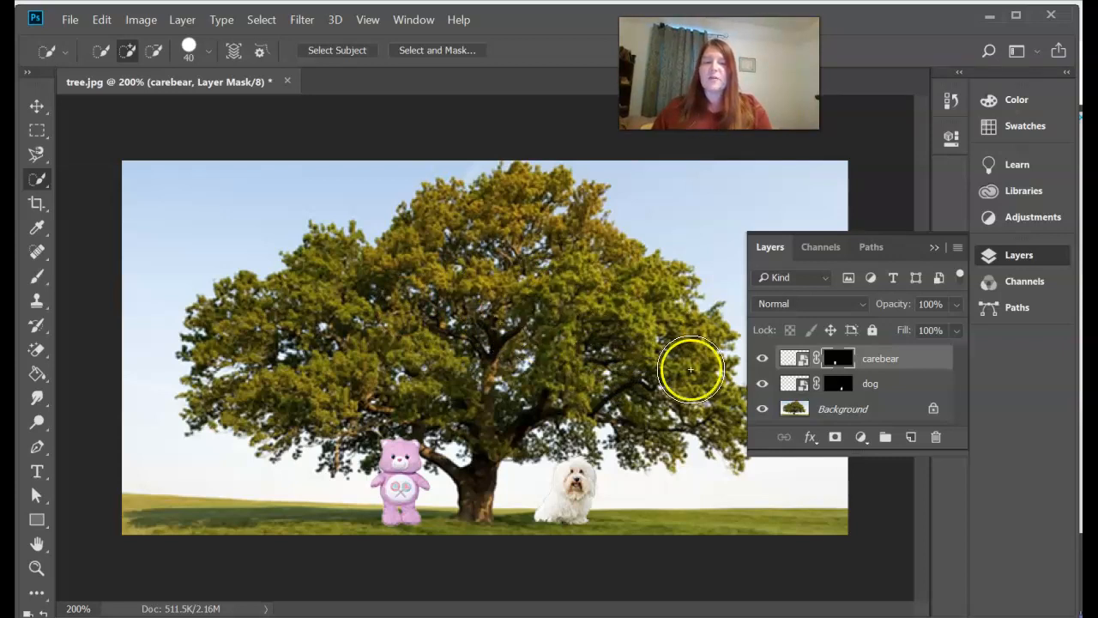
- Duplicate the Background layer, keeping the default name Background copy
{"action": "left_click", "coordinate": [828, 410]}
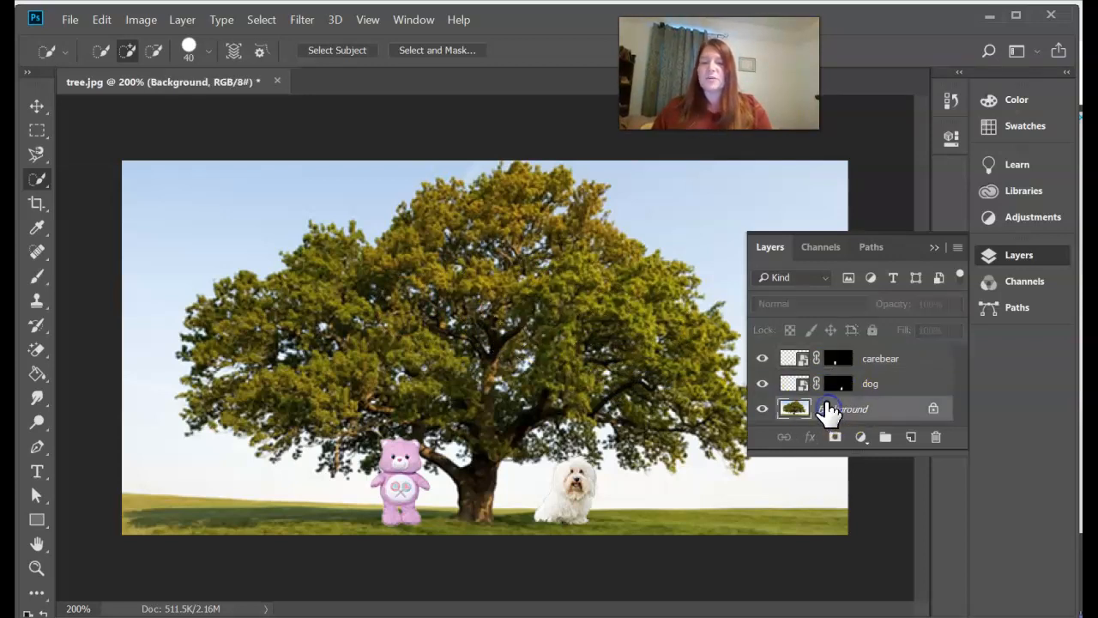
{"action": "right_click", "coordinate": [885, 409]}
{"action": "left_click", "coordinate": [929, 441]}
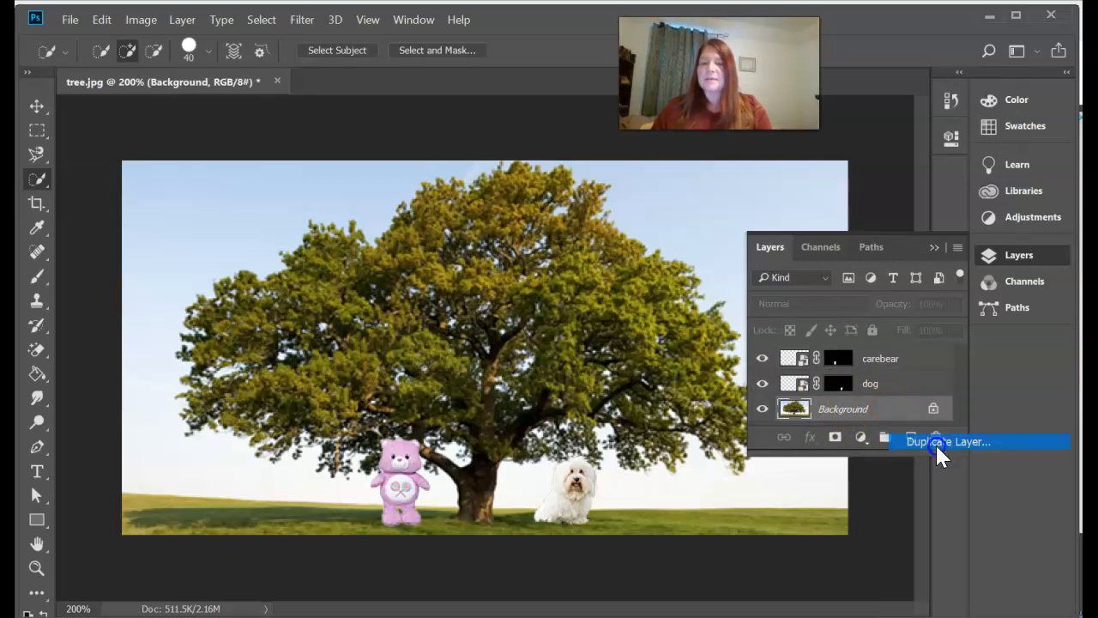
{"action": "left_click", "coordinate": [771, 187]}
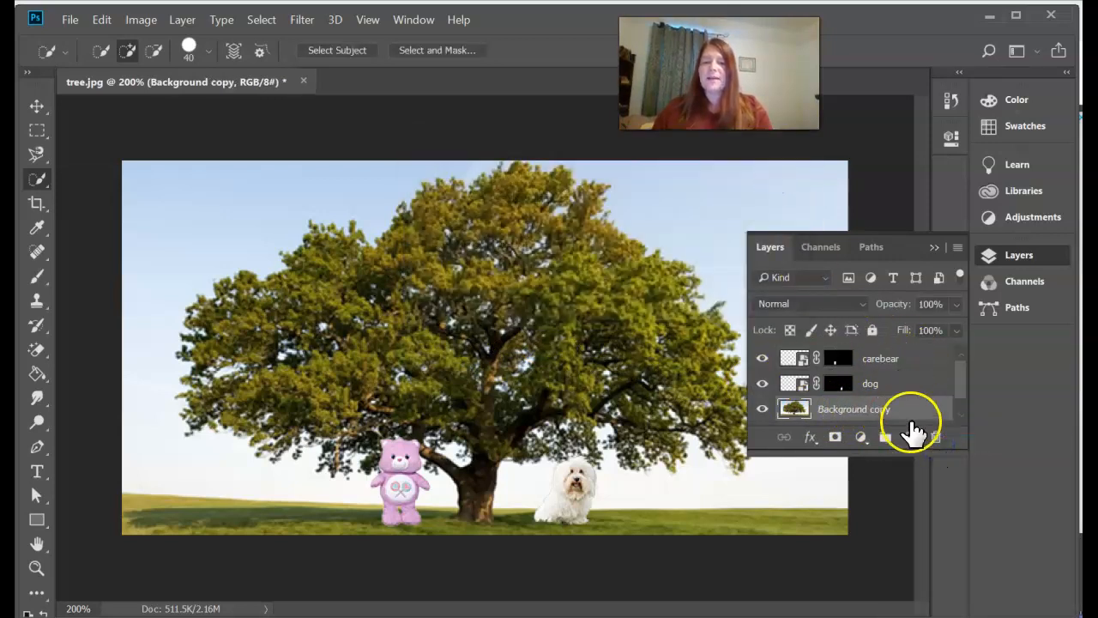
- Hide the Background, dog and carebear layers, keeping only the Background copy layer visible
{"action": "left_click_drag", "start_coordinate": [871, 449], "coordinate": [881, 507]}
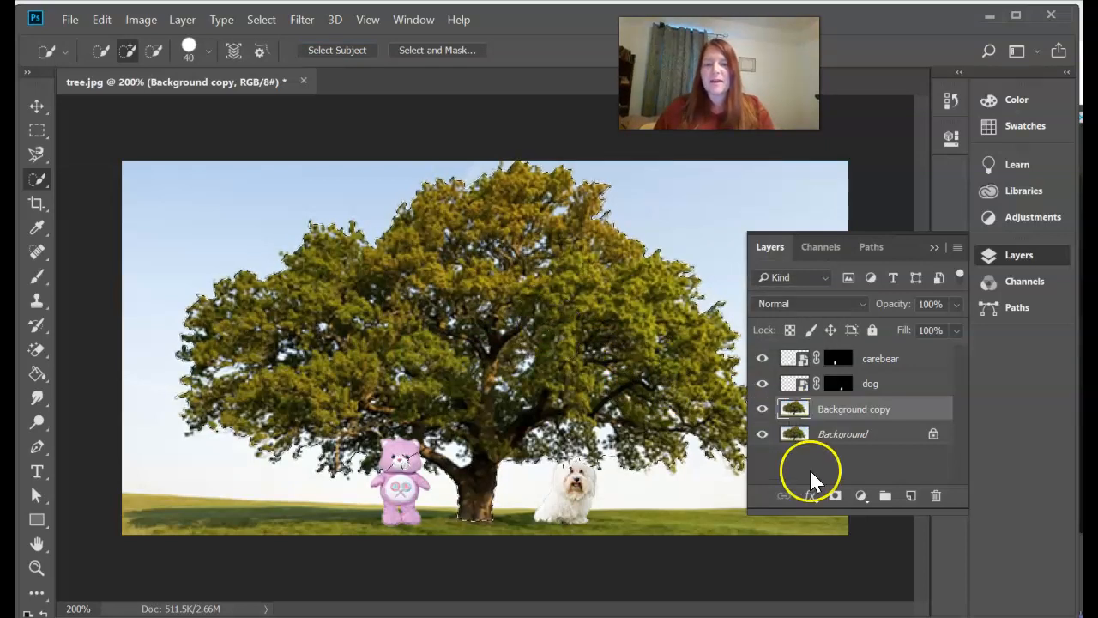
{"action": "left_click", "coordinate": [762, 434]}
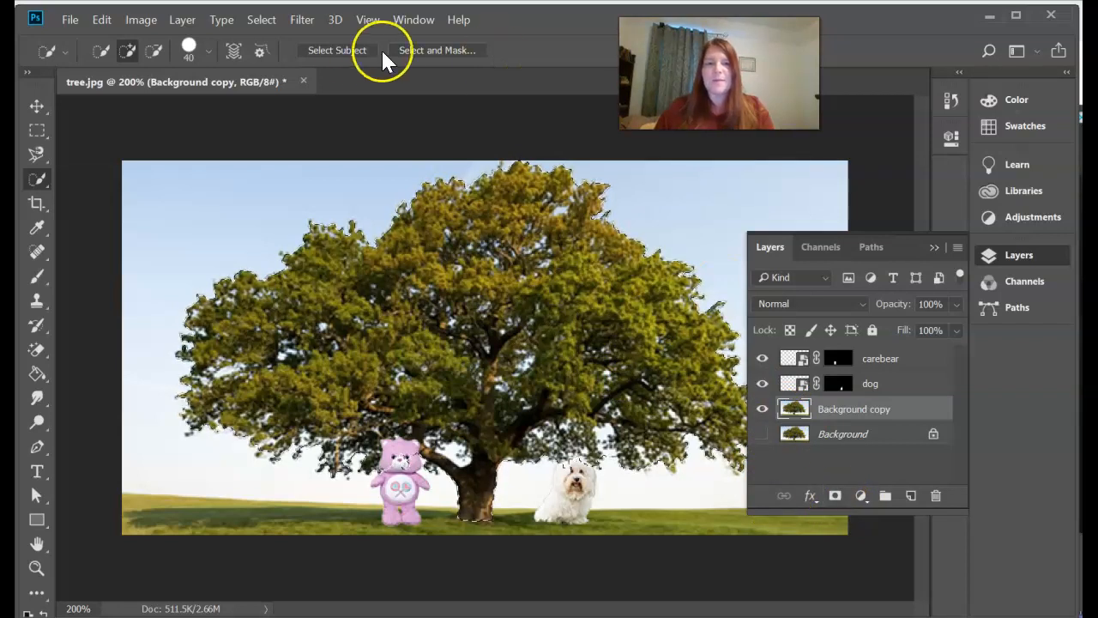
{"action": "left_click", "coordinate": [443, 49]}
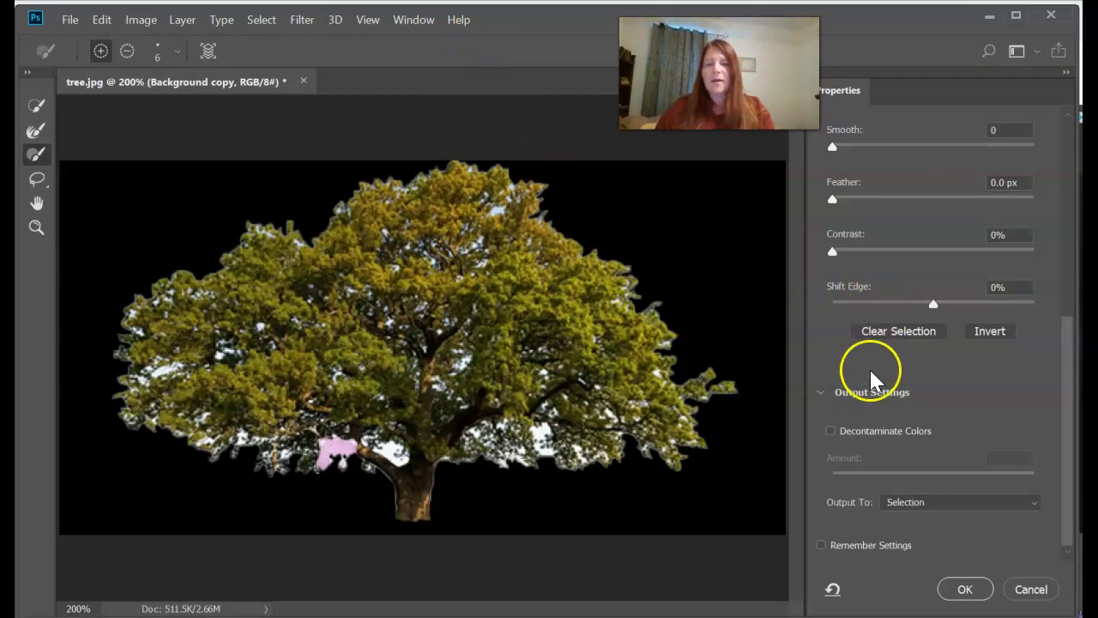
{"action": "left_click", "coordinate": [1033, 589]}
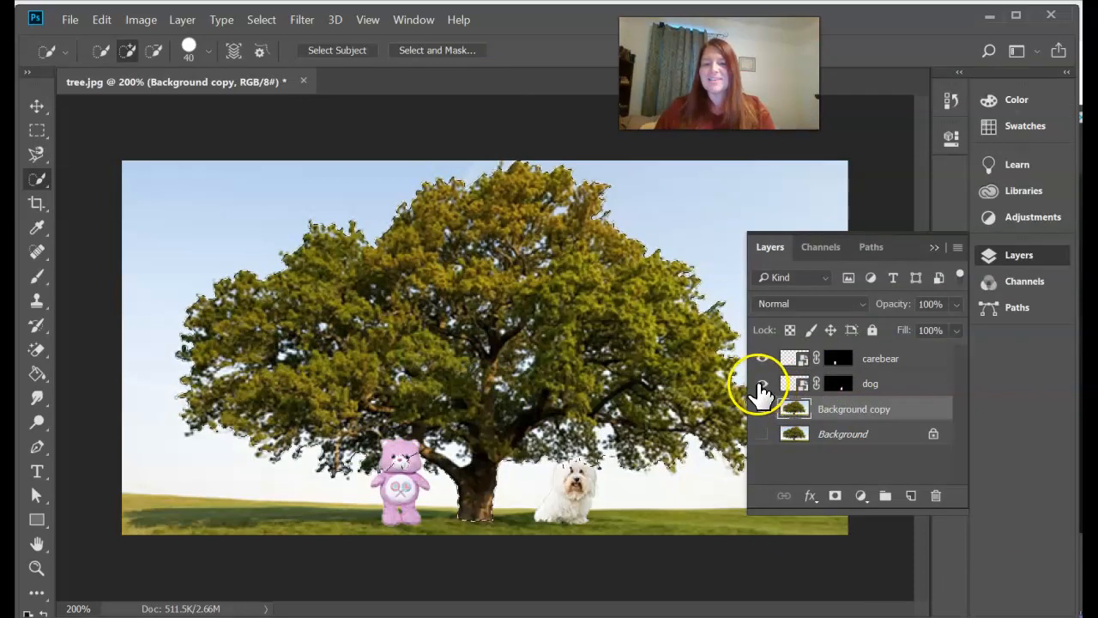
{"action": "left_click", "coordinate": [762, 383]}
{"action": "left_click", "coordinate": [762, 359]}
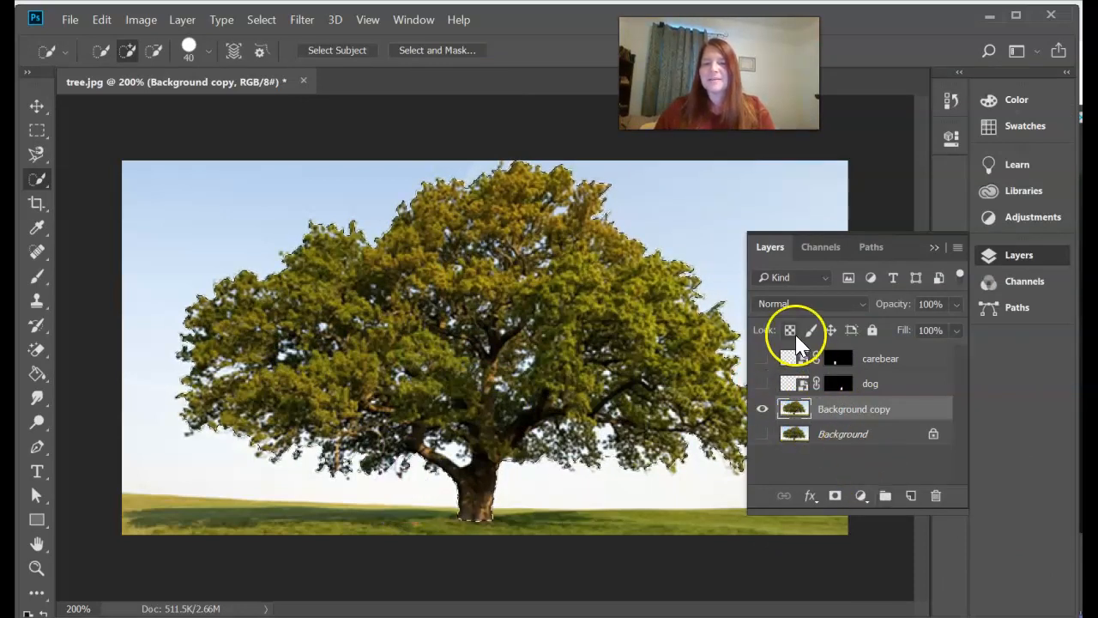
- Refine the tree selection in Select and Mask, painting the sky gaps in the foliage with the Refine Edge Brush at size 13
{"action": "left_click", "coordinate": [442, 52]}
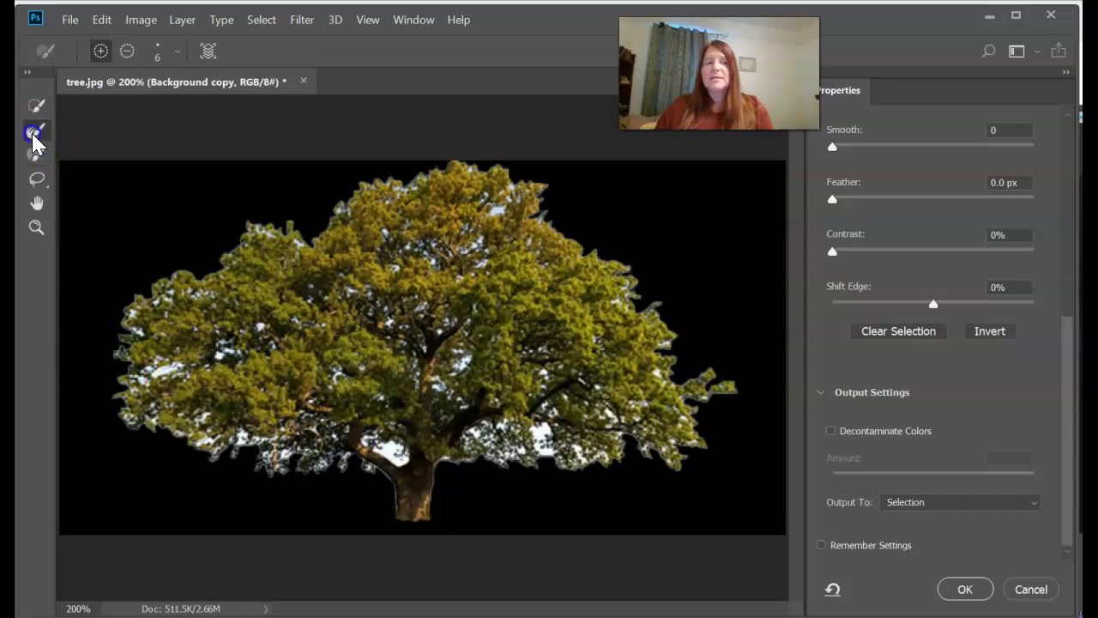
{"action": "mouse_move", "coordinate": [221, 242]}
{"action": "left_mouse_down"}
{"action": "mouse_move", "coordinate": [187, 356]}
{"action": "mouse_move", "coordinate": [150, 374]}
{"action": "left_mouse_up"}
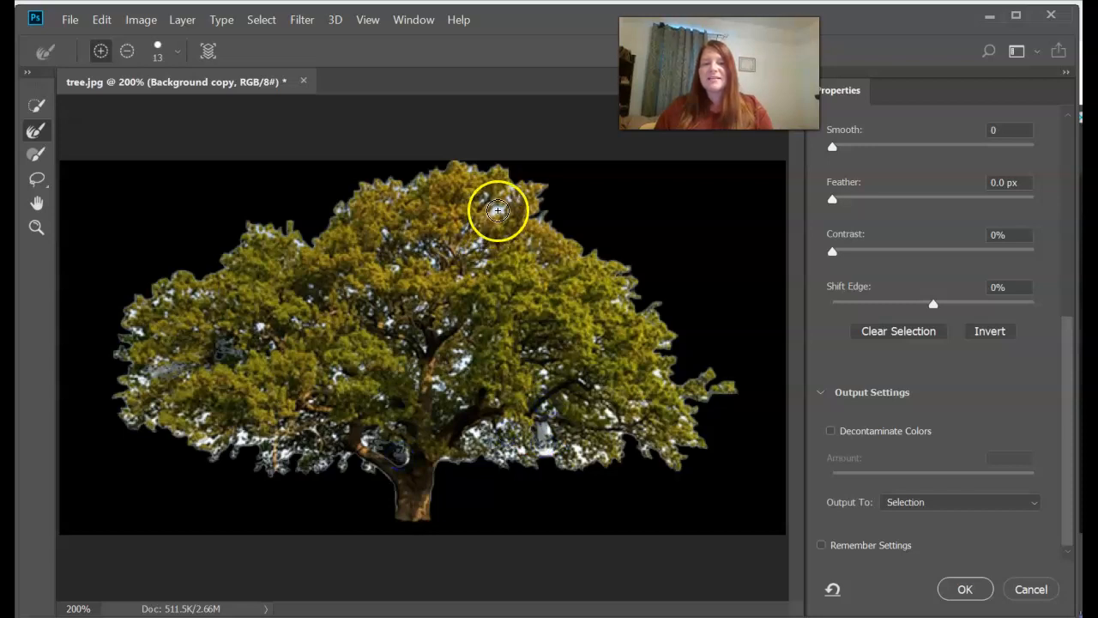
{"action": "left_click_drag", "start_coordinate": [487, 235], "coordinate": [480, 244]}
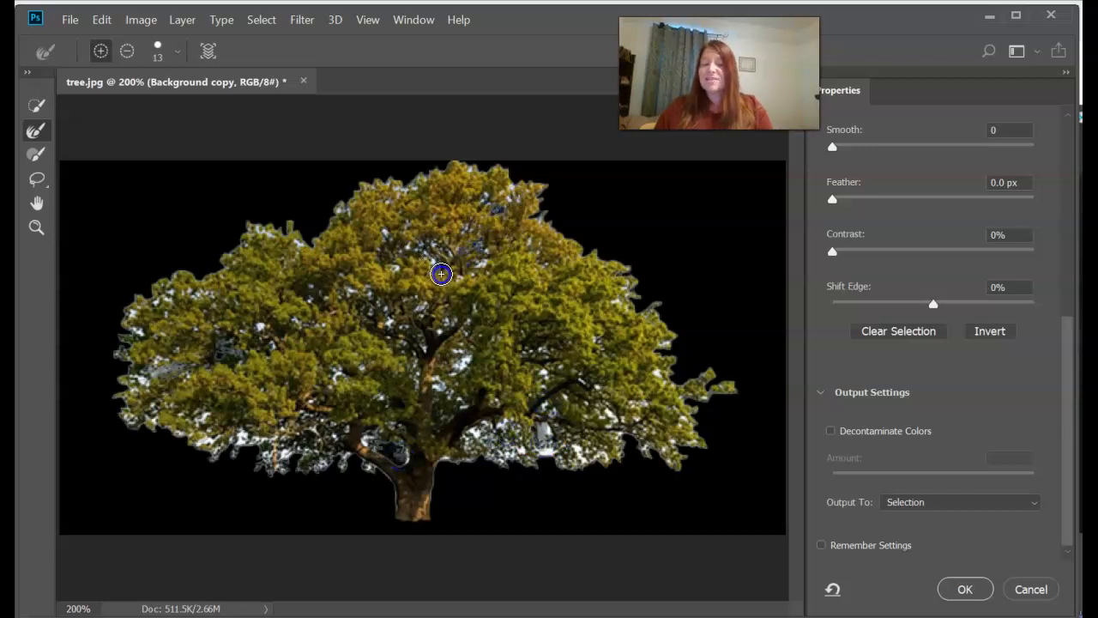
{"action": "mouse_move", "coordinate": [490, 294]}
{"action": "left_mouse_down"}
{"action": "mouse_move", "coordinate": [454, 361]}
{"action": "mouse_move", "coordinate": [313, 440]}
{"action": "mouse_move", "coordinate": [232, 442]}
{"action": "left_mouse_up"}
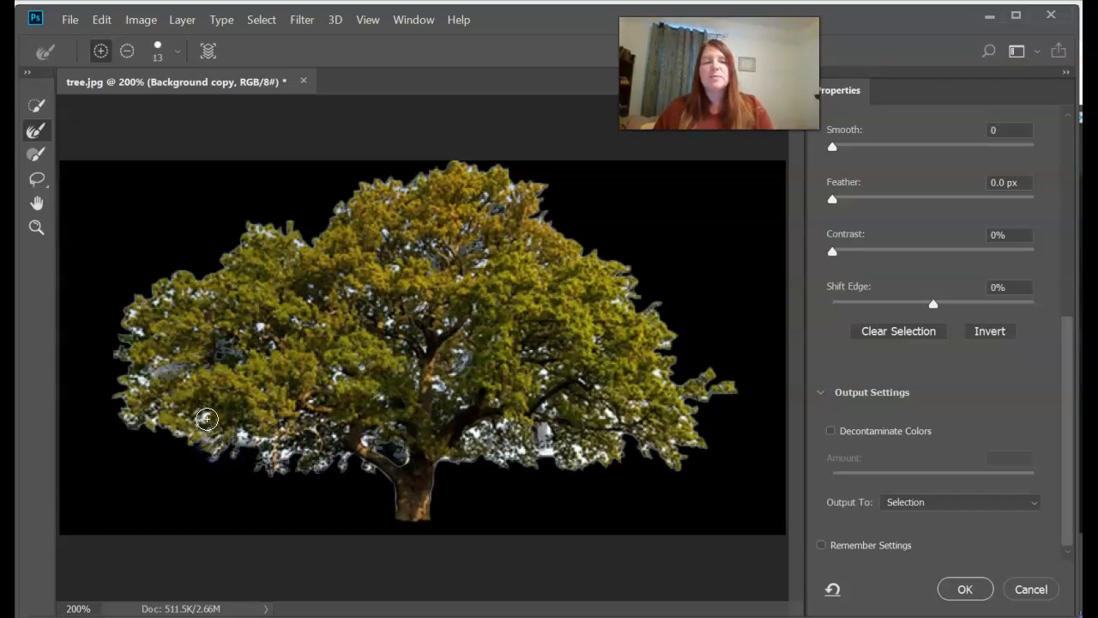
{"action": "left_click_drag", "start_coordinate": [169, 416], "coordinate": [138, 384]}
{"action": "mouse_move", "coordinate": [489, 317]}
{"action": "left_mouse_down"}
{"action": "mouse_move", "coordinate": [480, 280]}
{"action": "mouse_move", "coordinate": [564, 338]}
{"action": "mouse_move", "coordinate": [554, 364]}
{"action": "mouse_move", "coordinate": [470, 353]}
{"action": "mouse_move", "coordinate": [536, 333]}
{"action": "mouse_move", "coordinate": [581, 358]}
{"action": "left_mouse_up"}
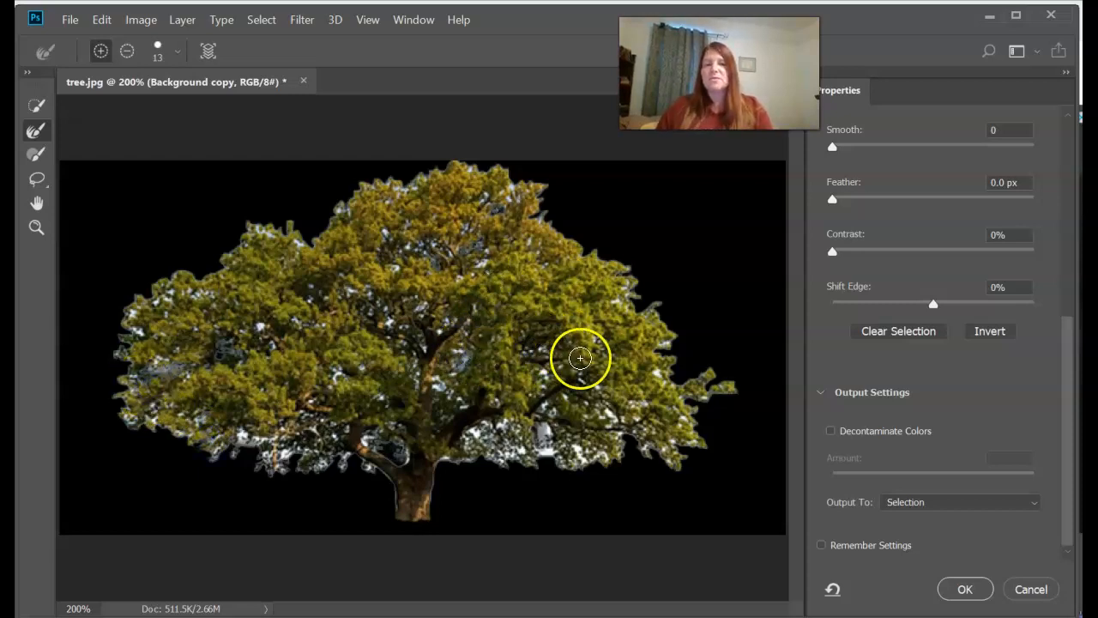
- Set the Edge Detection radius to 3 px for the tree selection
{"action": "scroll", "coordinate": [910, 339], "scroll_direction": "up", "scroll_amount": 5}
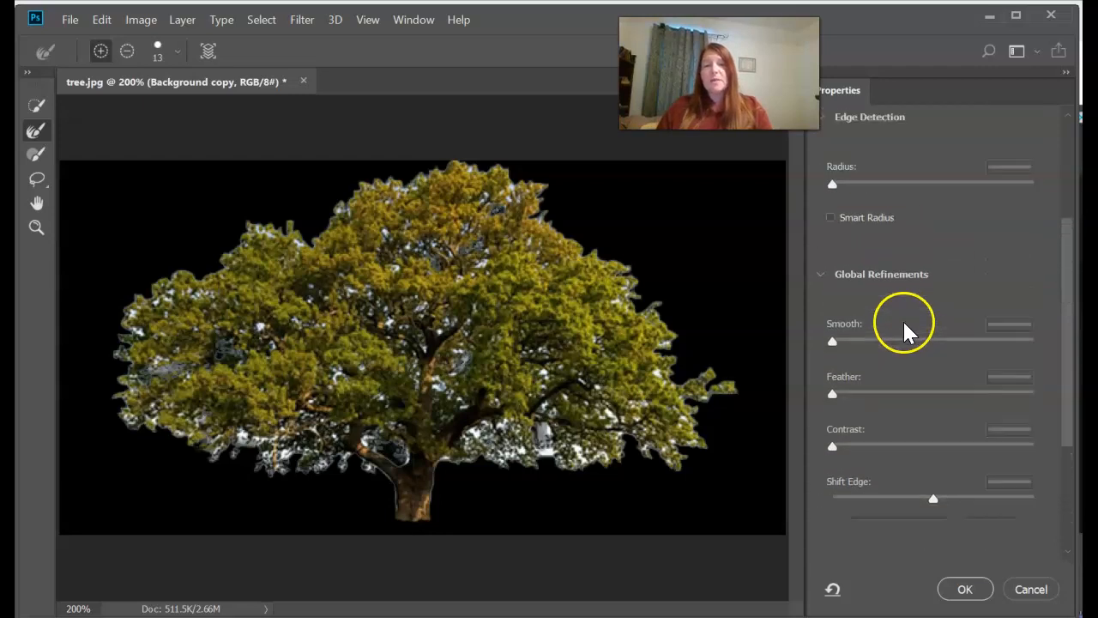
{"action": "scroll", "coordinate": [903, 325], "scroll_direction": "up", "scroll_amount": 2}
{"action": "left_click_drag", "start_coordinate": [830, 274], "coordinate": [867, 279]}
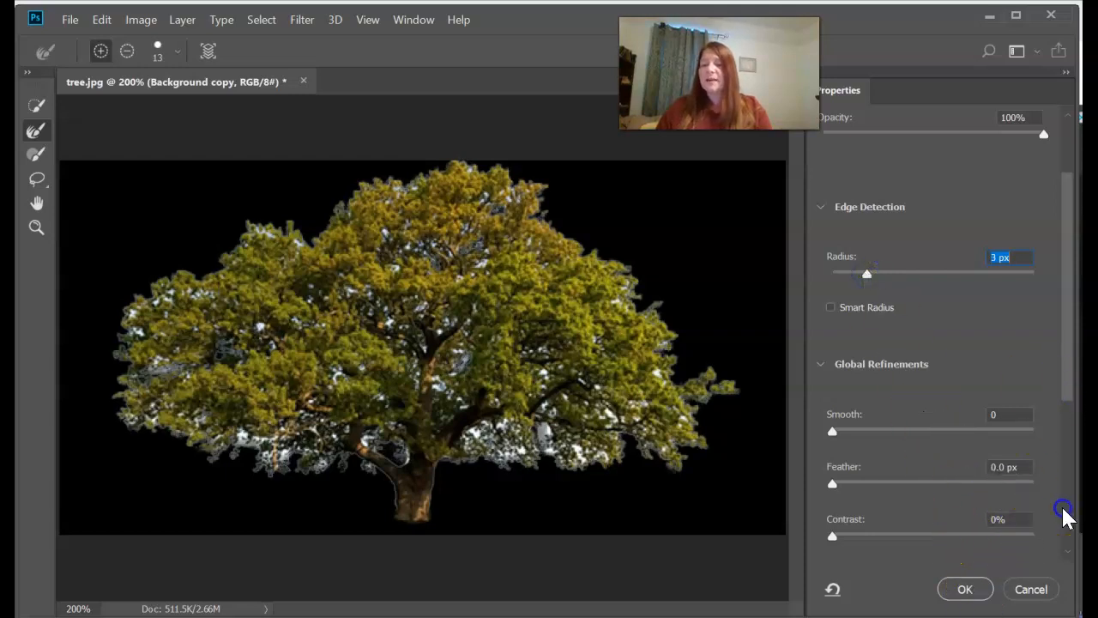
- Output the refined tree selection as a layer mask on the Background copy layer
{"action": "left_click_drag", "start_coordinate": [1075, 403], "coordinate": [1076, 556]}
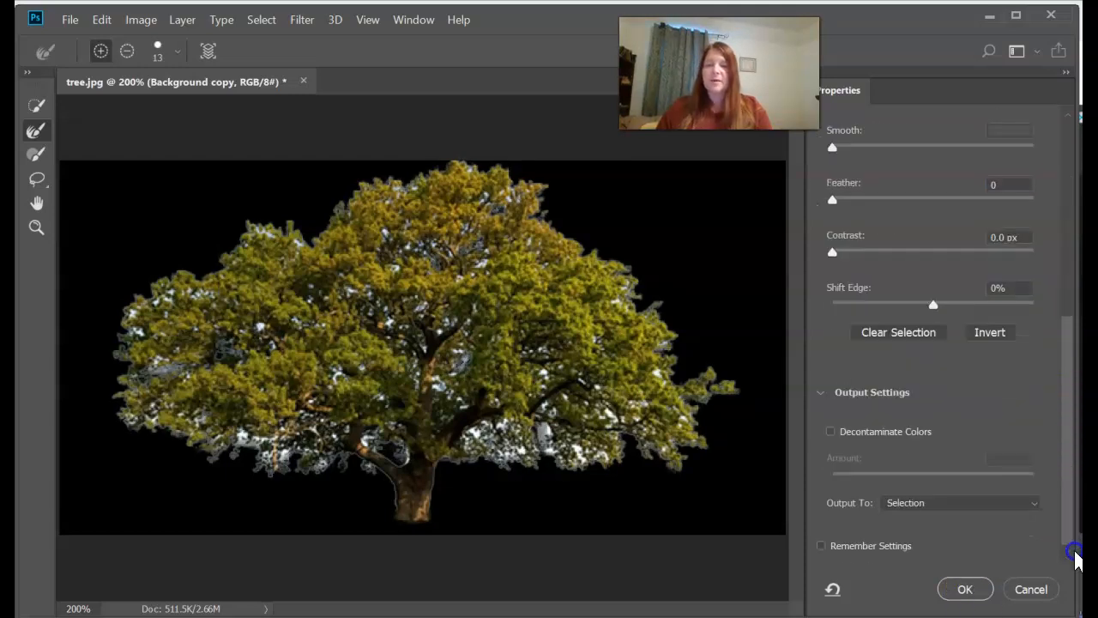
{"action": "left_click", "coordinate": [915, 503]}
{"action": "left_click", "coordinate": [913, 507]}
{"action": "left_click", "coordinate": [909, 506]}
{"action": "left_click", "coordinate": [904, 534]}
{"action": "left_click", "coordinate": [964, 590]}
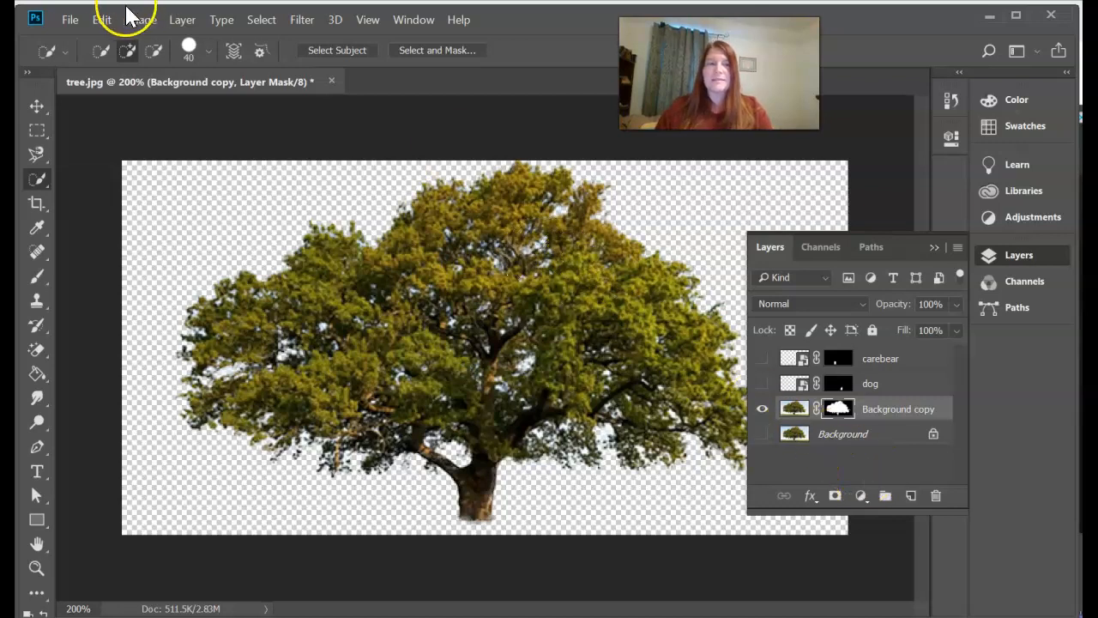
- Place the sunrise image as an embedded layer above Background copy
{"action": "left_click", "coordinate": [72, 20]}
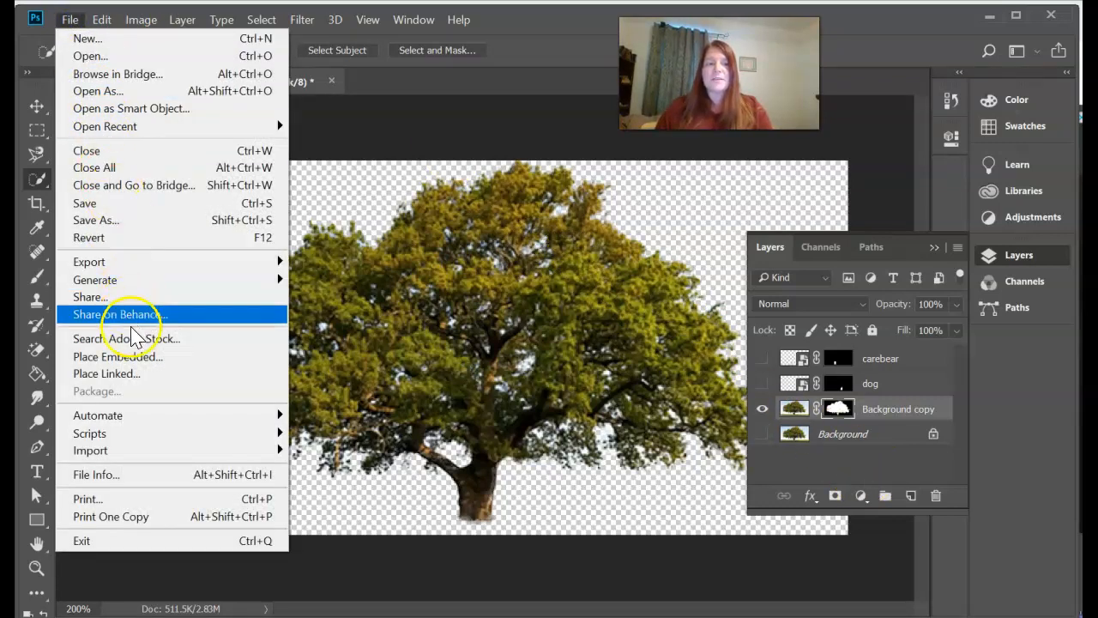
{"action": "left_click", "coordinate": [140, 359]}
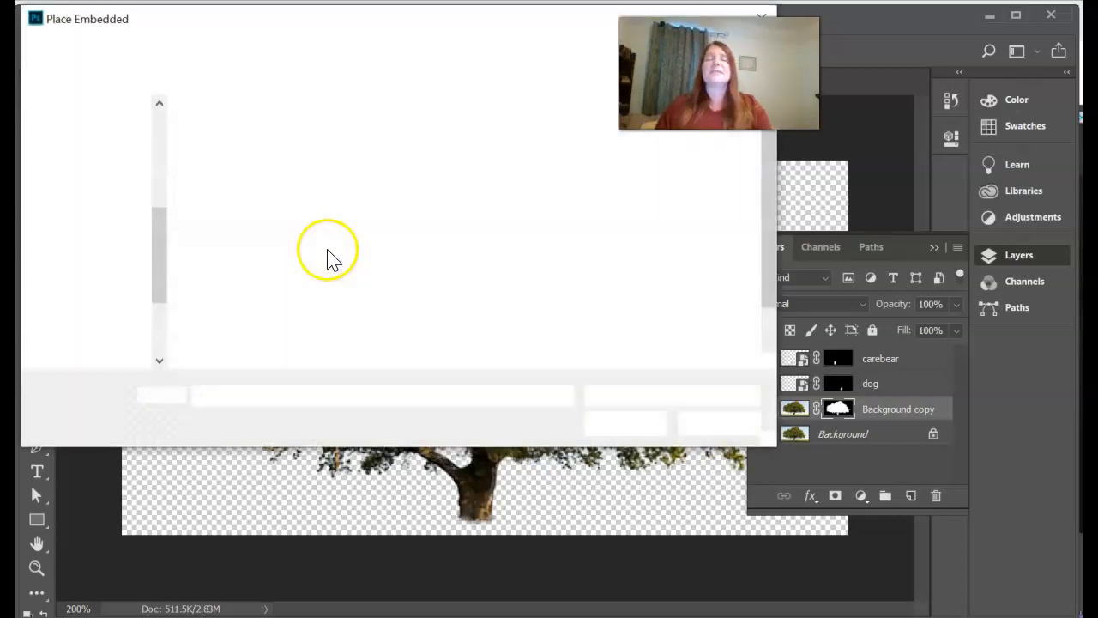
{"action": "double_click", "coordinate": [583, 353]}
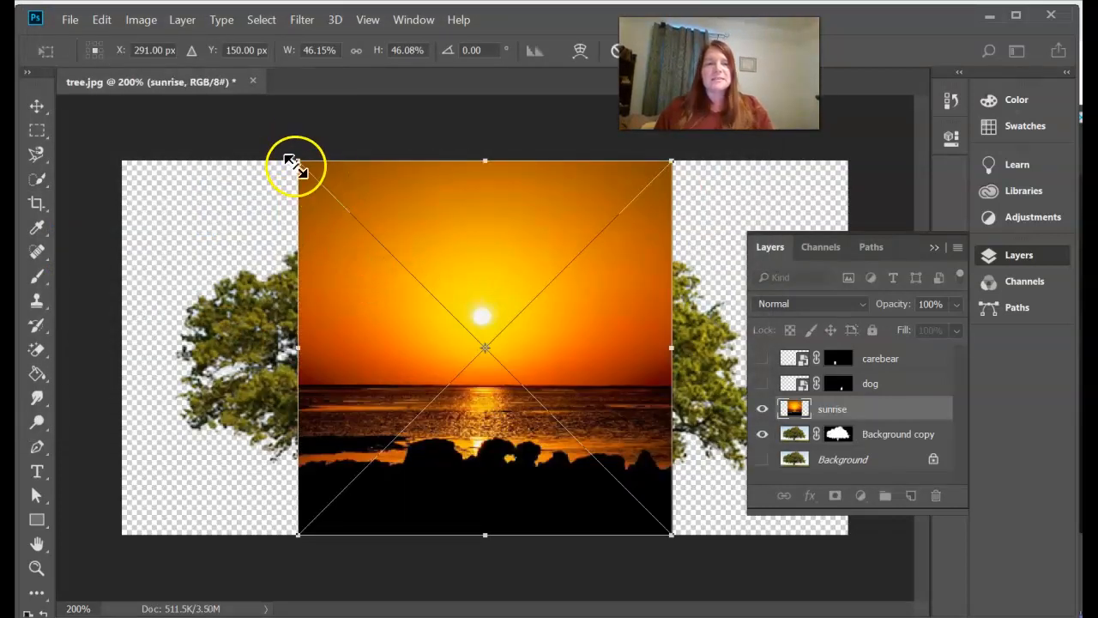
- Enlarge the placed sunrise to about 97% and position it so its orange sky covers the whole canvas
{"action": "left_click_drag", "start_coordinate": [293, 162], "coordinate": [93, 105]}
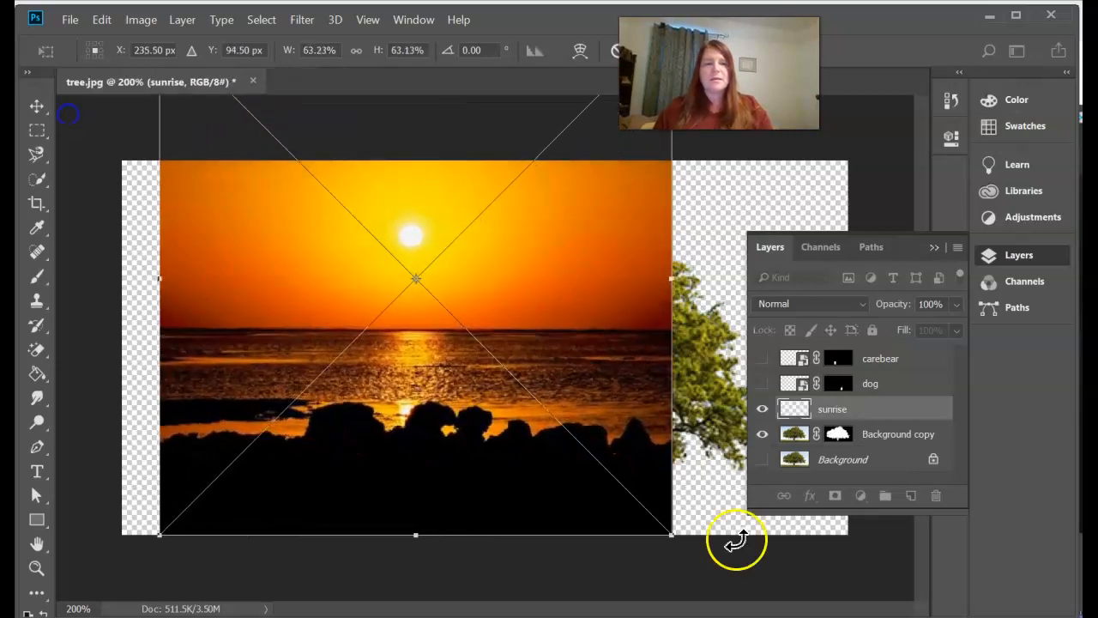
{"action": "left_click_drag", "start_coordinate": [677, 539], "coordinate": [865, 611]}
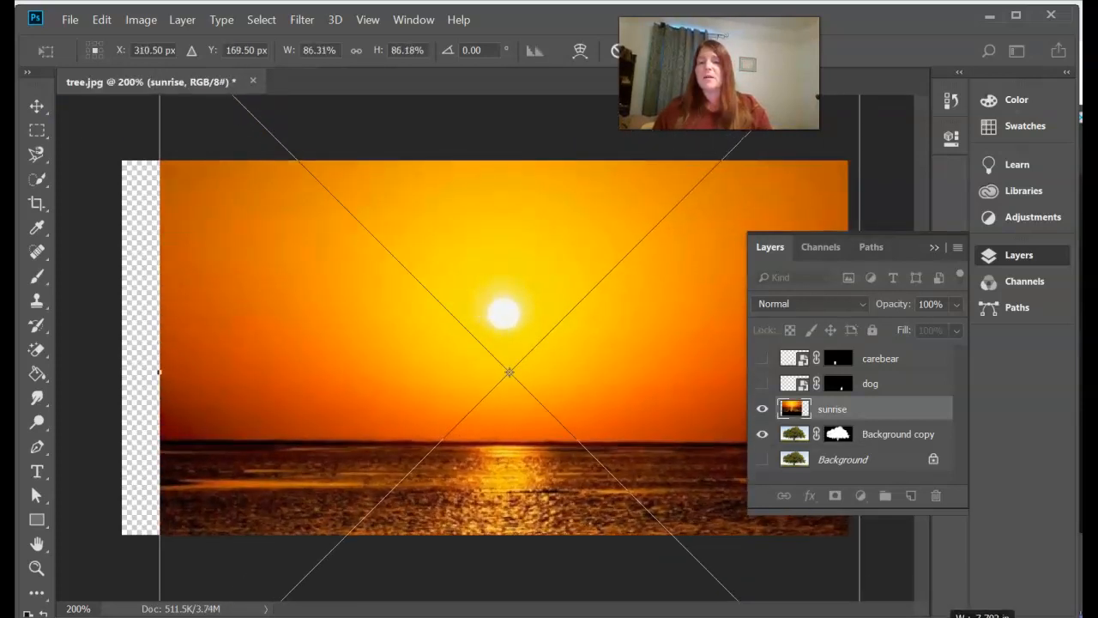
{"action": "left_click_drag", "start_coordinate": [439, 394], "coordinate": [329, 511]}
{"action": "left_click_drag", "start_coordinate": [794, 166], "coordinate": [905, 116]}
{"action": "left_click_drag", "start_coordinate": [601, 238], "coordinate": [604, 247]}
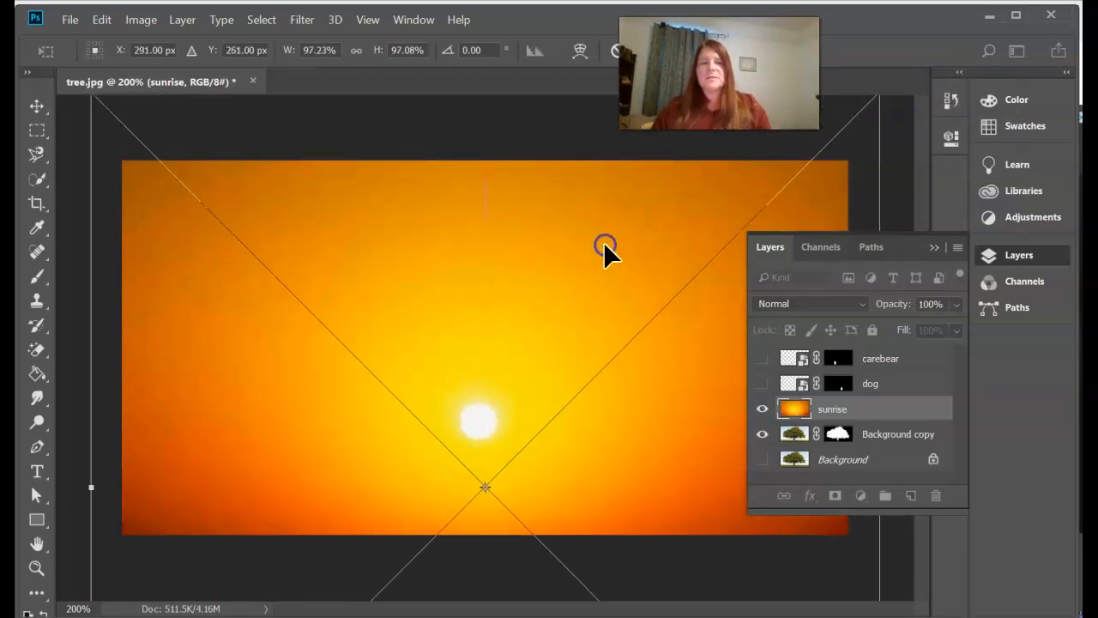
{"action": "key", "text": "Return"}
- Move the sunrise layer beneath the masked Background copy layer
{"action": "key", "text": "w"}
{"action": "mouse_move", "coordinate": [875, 446]}
{"action": "left_mouse_down"}
{"action": "mouse_move", "coordinate": [865, 424]}
{"action": "mouse_move", "coordinate": [873, 451]}
{"action": "left_mouse_up"}
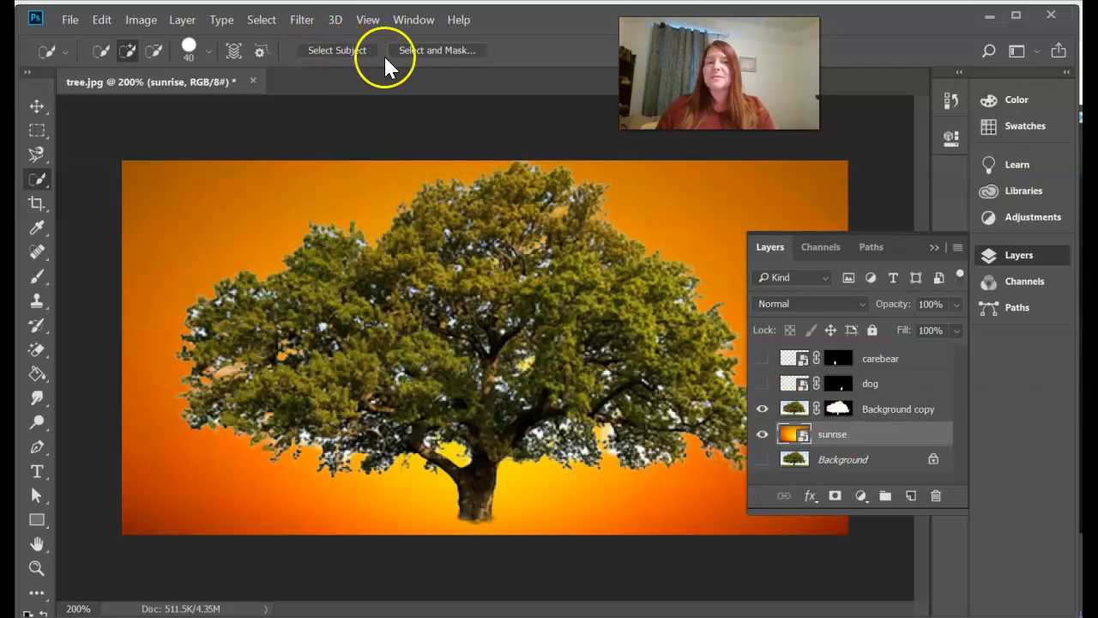
- View the Background copy layer mask on its own in the canvas, then return to the normal composite view
{"action": "left_click", "coordinate": [839, 409]}
{"action": "left_click", "coordinate": [838, 412], "text": "alt"}
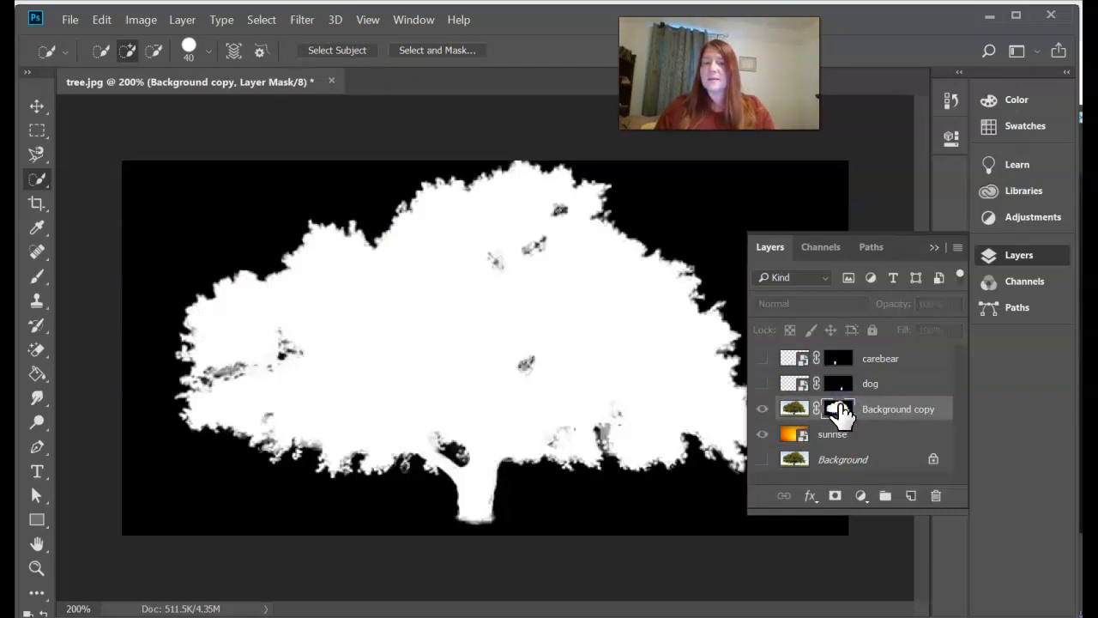
{"action": "left_click", "coordinate": [840, 411], "text": "alt"}
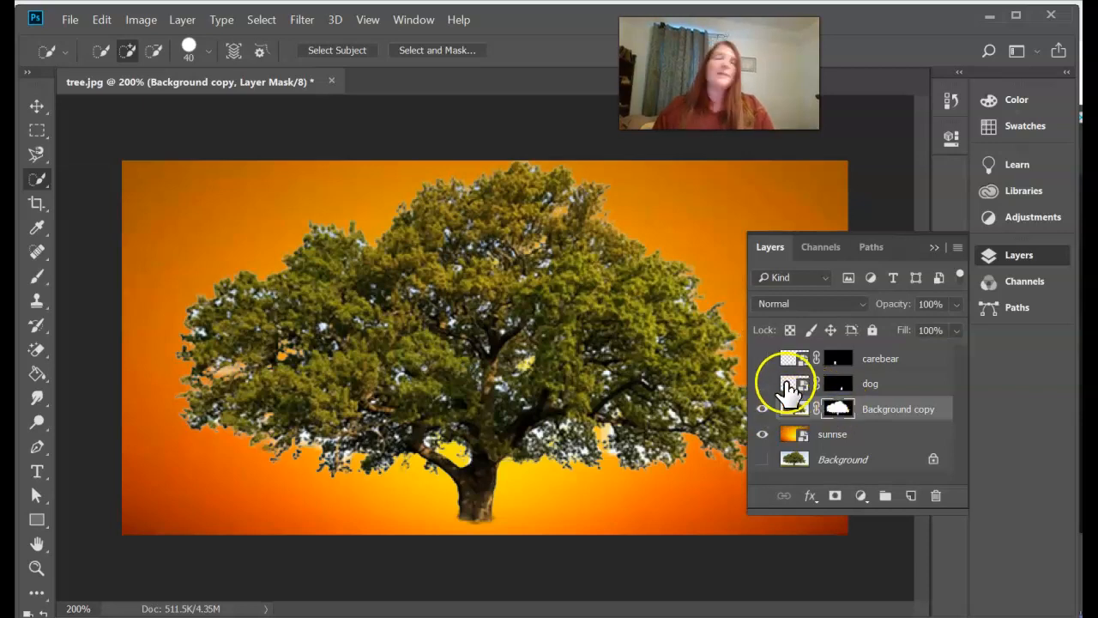